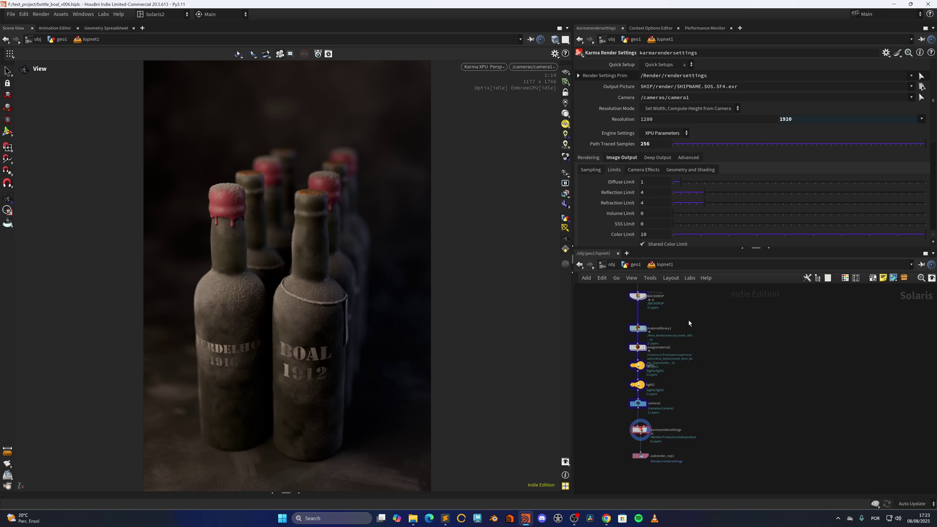
# - Switch the viewport from the Karma XPU render to the standard real-time display
pyautogui.moveTo(662, 289); pyautogui.dragTo(667, 310, button='middle')
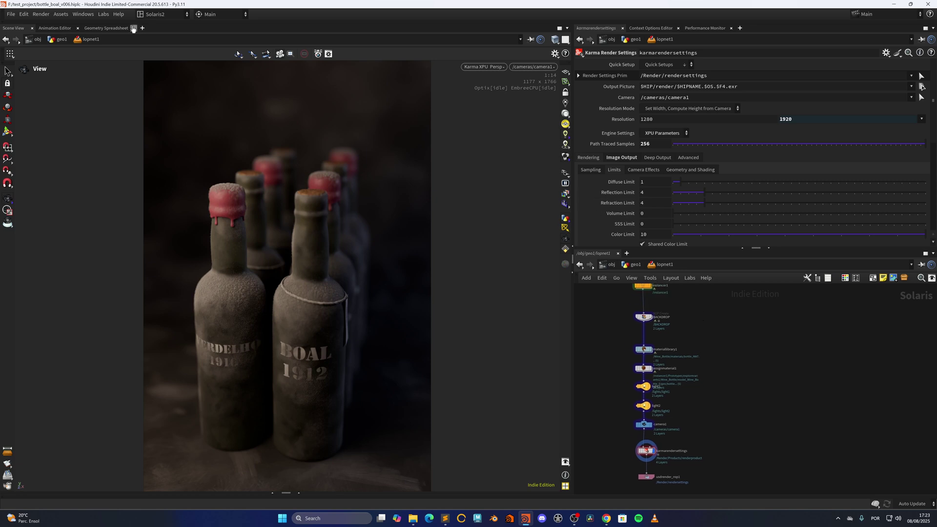
pyautogui.click(484, 66)
pyautogui.click(485, 104)
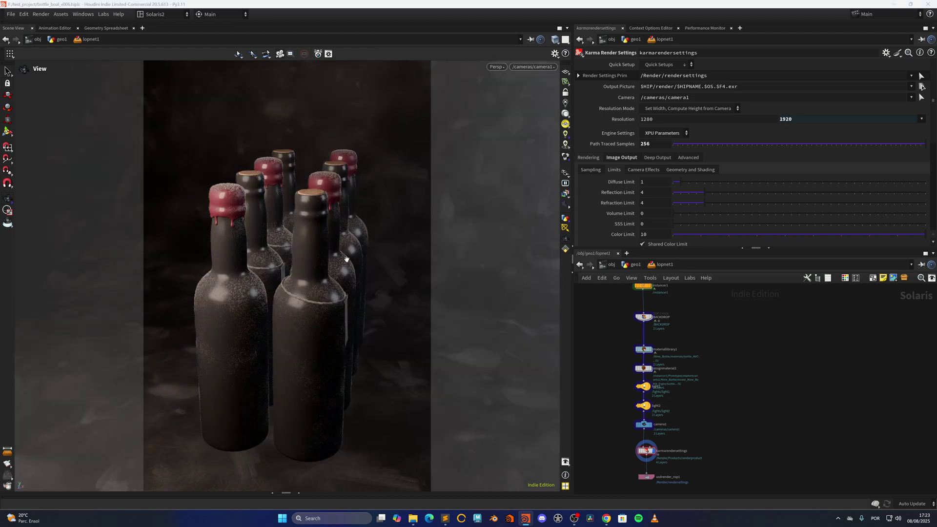
# - Go up to the geo1 geometry network and switch the desktop to initial_layout
pyautogui.click(635, 266)
pyautogui.click(630, 289)
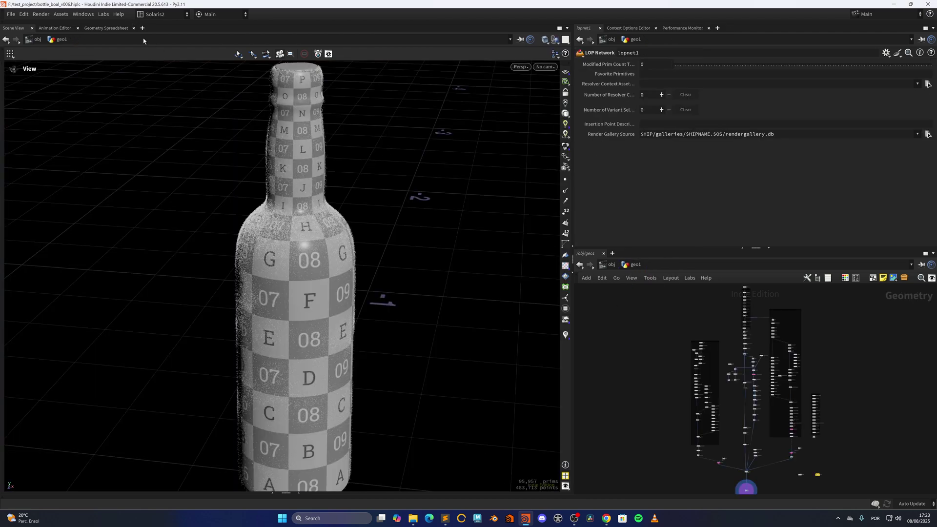
pyautogui.click(150, 14)
pyautogui.click(169, 198)
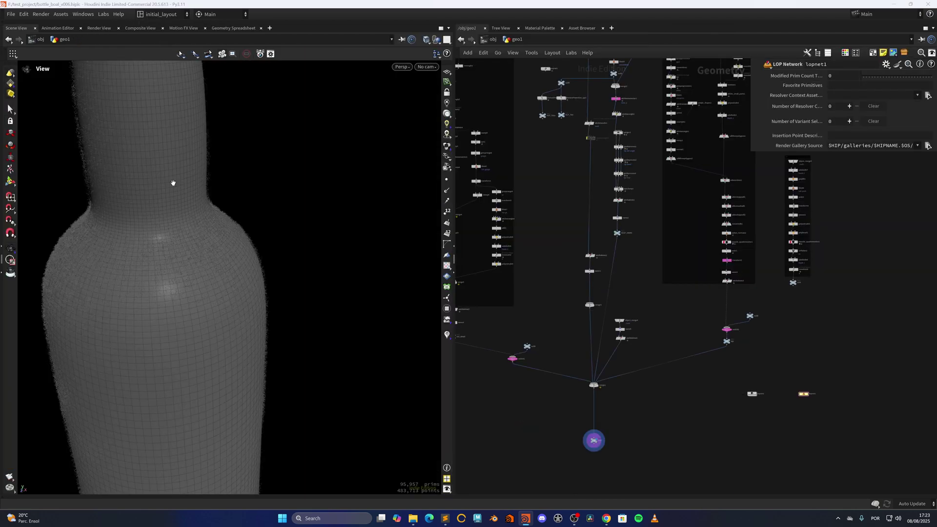
# - Display the curve1 bottle profile at the start of the geo1 node chain
pyautogui.scroll(-3, 223, 211)
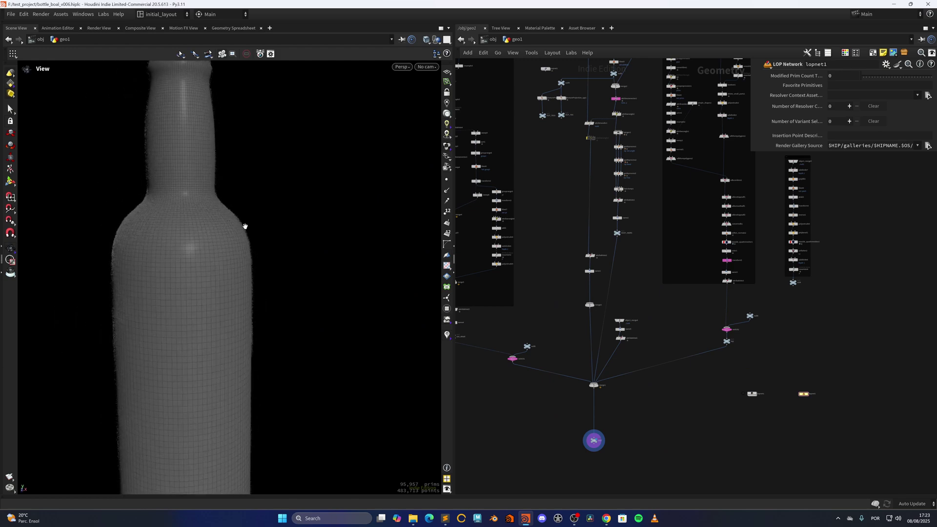
pyautogui.scroll(-3, 268, 227)
pyautogui.scroll(-4, 561, 190)
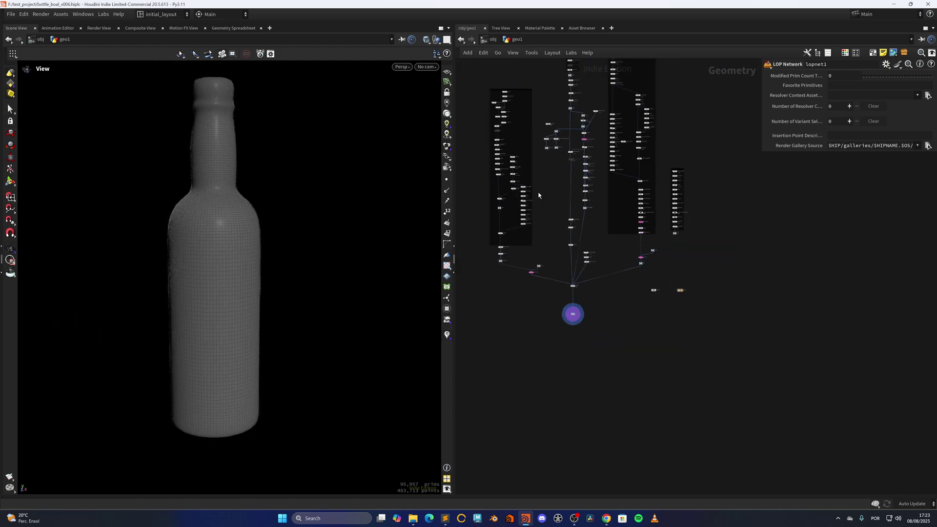
pyautogui.scroll(6, 557, 220)
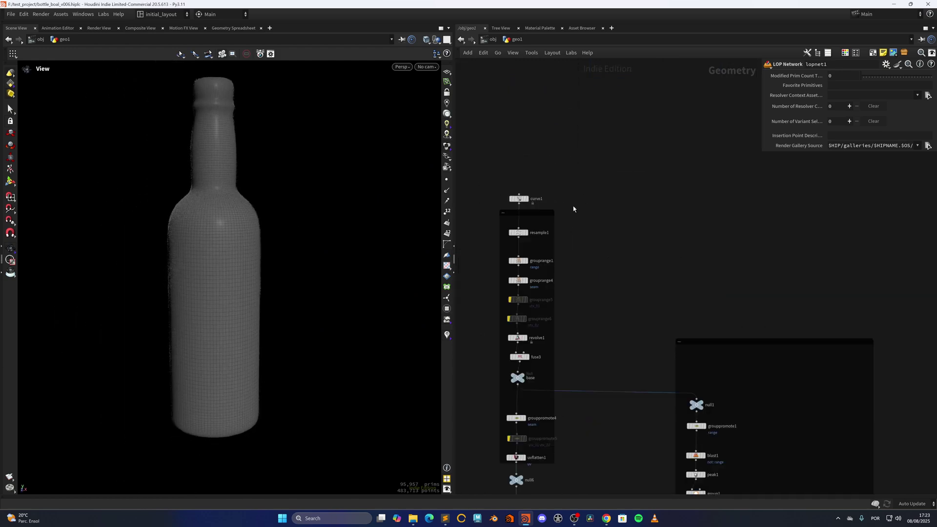
pyautogui.scroll(-8, 605, 196)
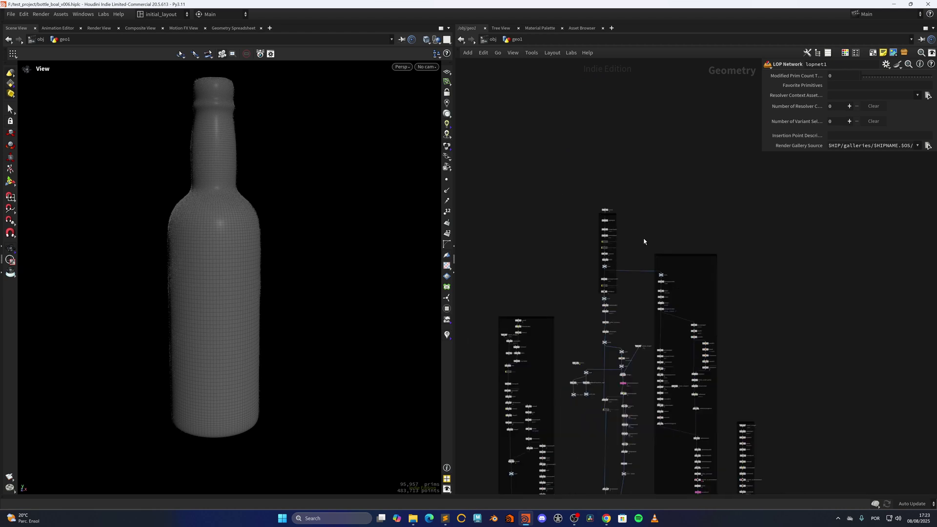
pyautogui.scroll(6, 608, 183)
pyautogui.click(570, 206)
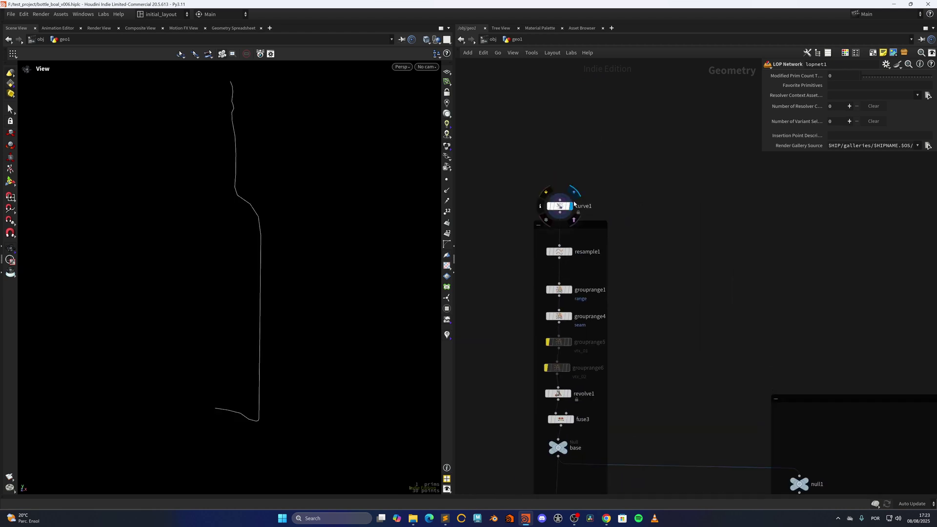
pyautogui.moveTo(279, 176); pyautogui.dragTo(263, 232, button='right')
pyautogui.moveTo(264, 232); pyautogui.dragTo(244, 256)
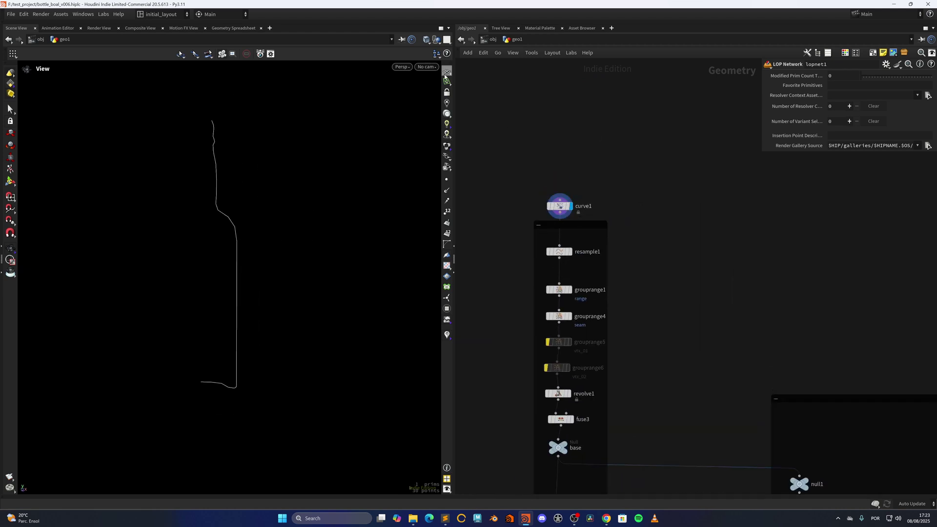
# - Turn on the reference grid and view the profile curve against it
pyautogui.rightClick(446, 72)
pyautogui.click(445, 81)
pyautogui.moveTo(301, 218); pyautogui.dragTo(425, 186)
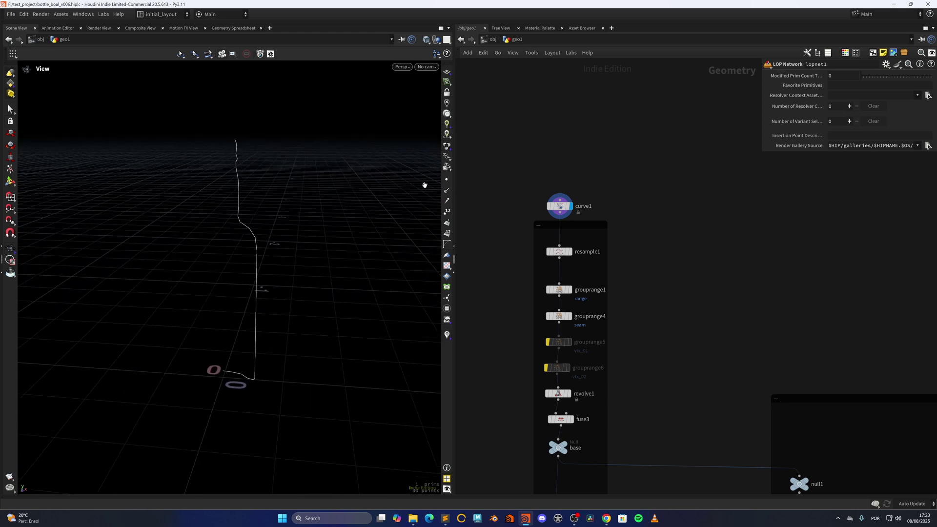
# - Display resample1 and review the parameters of curve1 and resample1
pyautogui.click(575, 249)
pyautogui.moveTo(639, 276); pyautogui.dragTo(632, 203, button='middle')
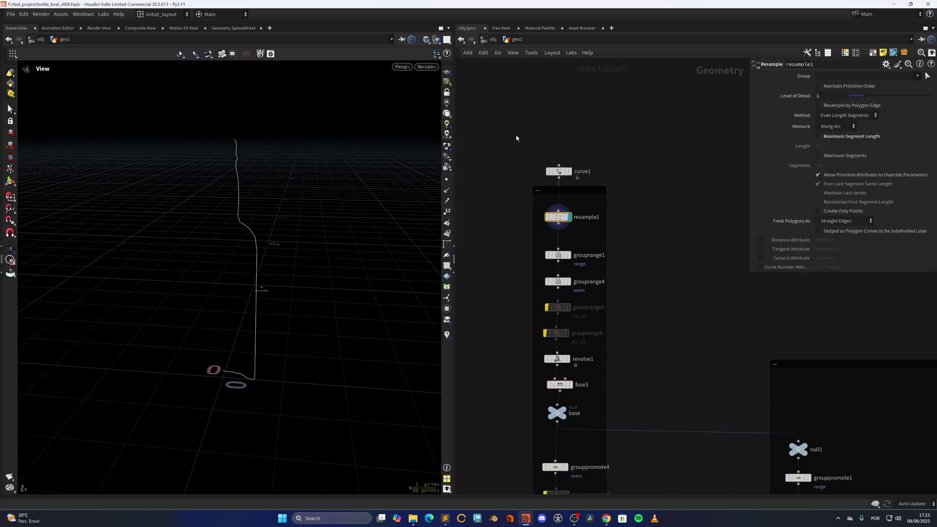
pyautogui.click(559, 171)
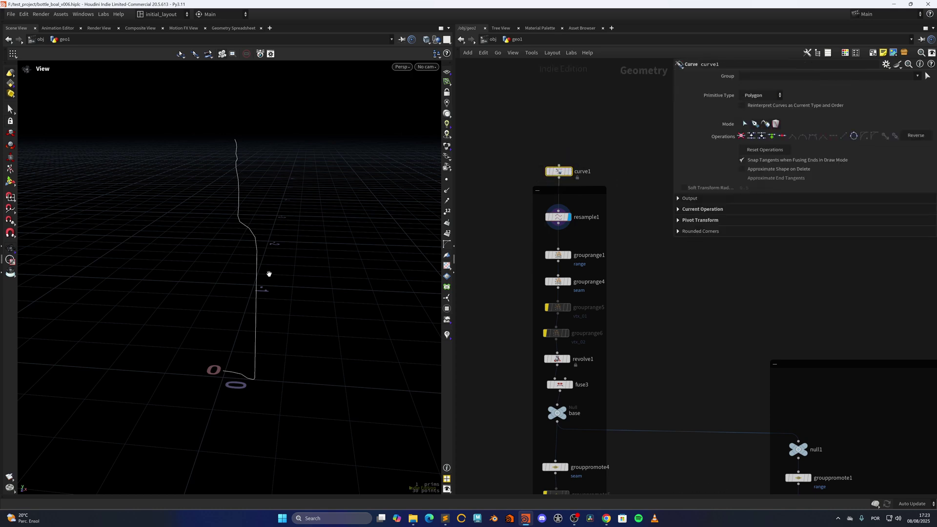
pyautogui.click(558, 217)
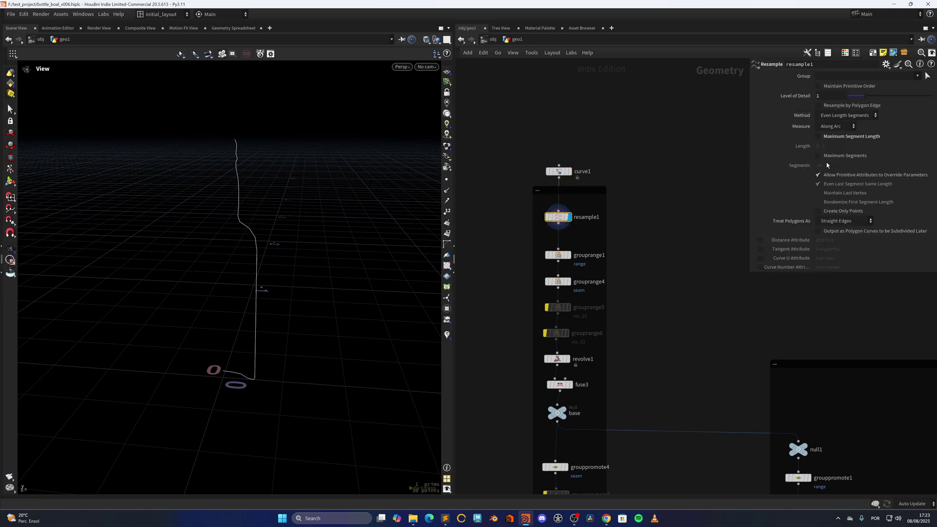
# - Display grouprange1 and enlarge the viewport's point markers so its grouped neck points stand out
pyautogui.click(569, 255)
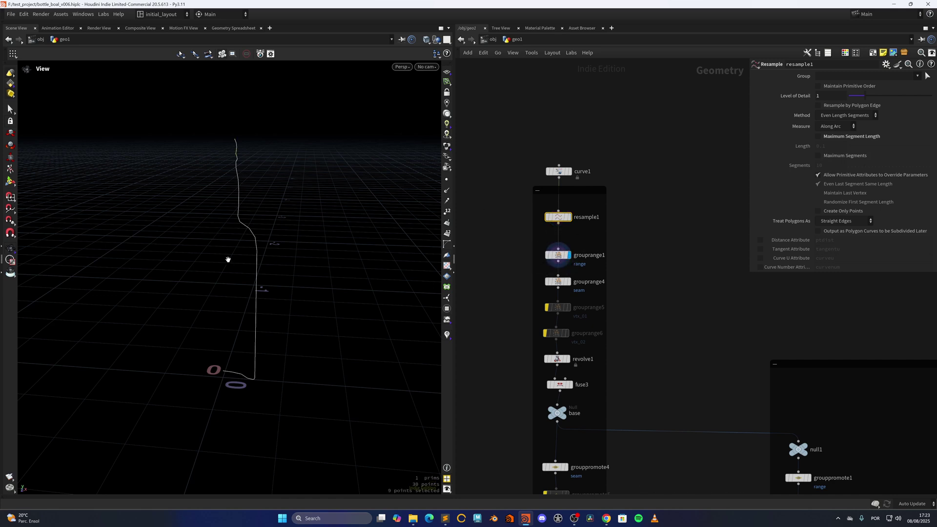
pyautogui.press('d')
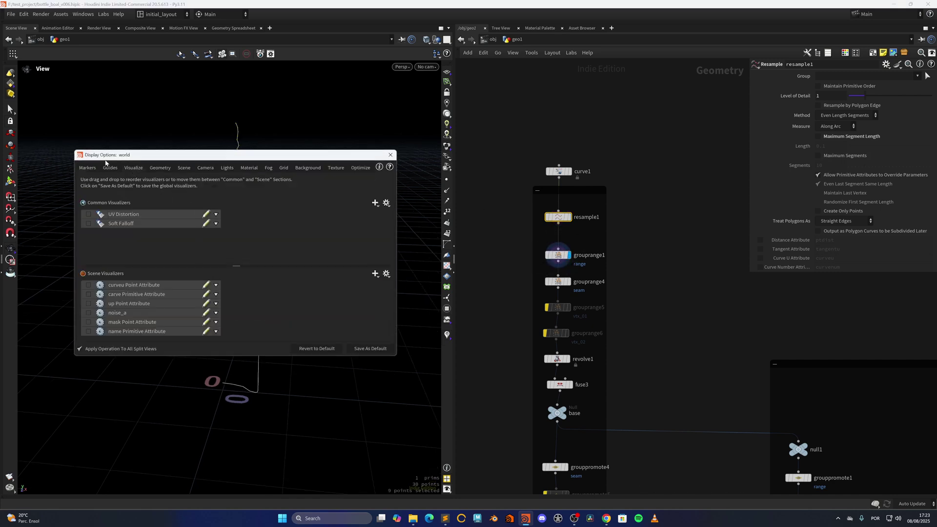
pyautogui.click(108, 167)
pyautogui.moveTo(320, 276); pyautogui.dragTo(415, 273)
pyautogui.click(160, 168)
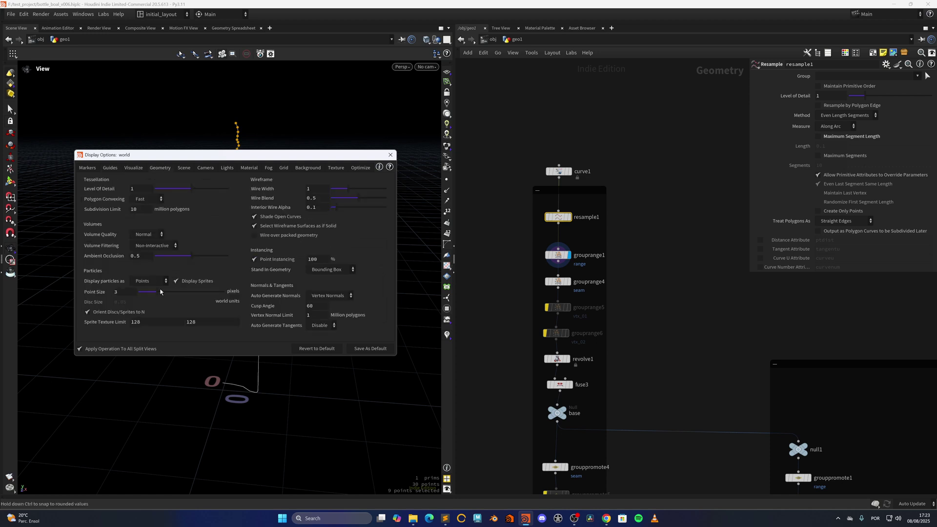
pyautogui.click(390, 155)
pyautogui.moveTo(306, 215); pyautogui.dragTo(288, 232, button='right')
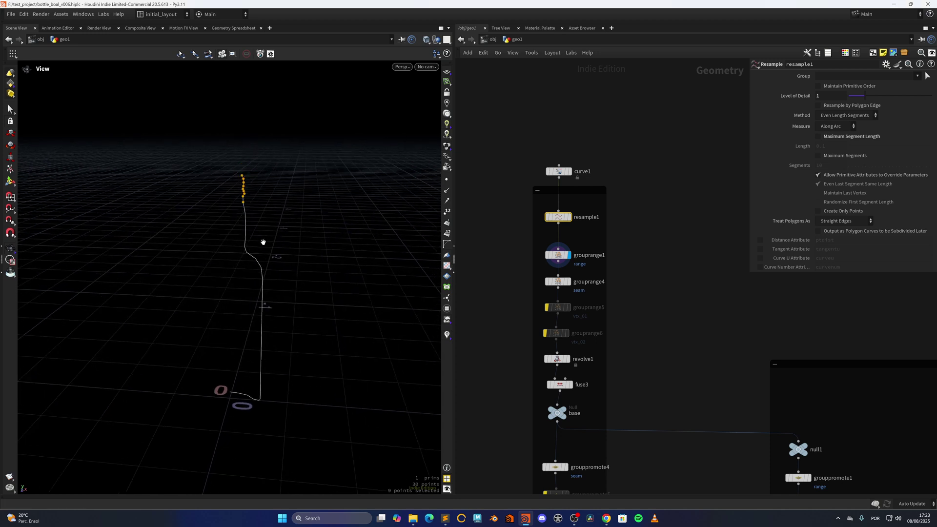
# - Review the range group settings of grouprange1 and the seam group from grouprange4 on the profile
pyautogui.click(558, 255)
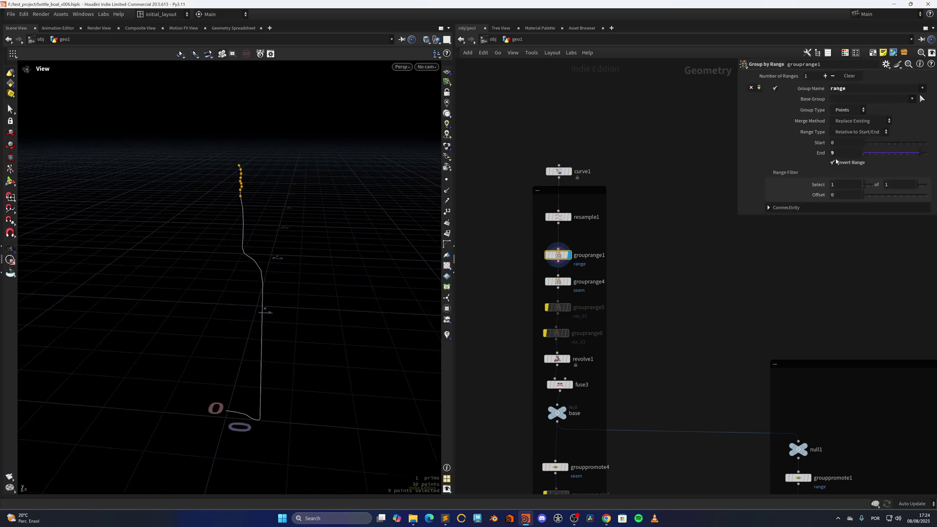
pyautogui.moveTo(251, 198); pyautogui.dragTo(277, 189, button='right')
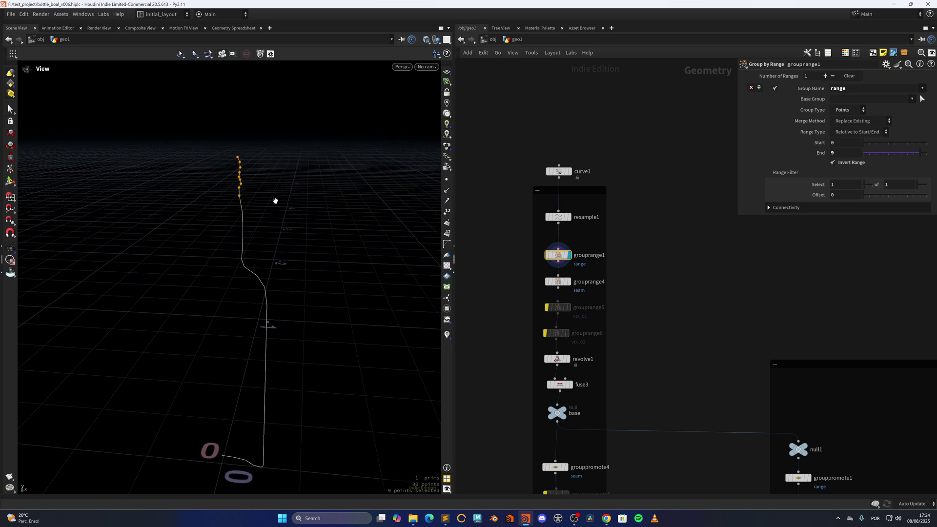
pyautogui.click(558, 282)
pyautogui.moveTo(302, 362); pyautogui.dragTo(293, 351)
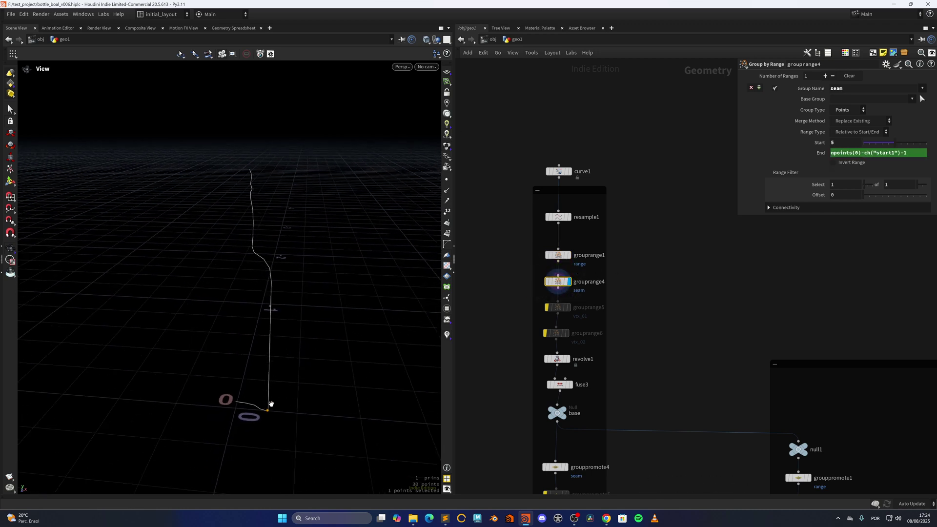
# - Display the revolve1 surface with the UV checker texture and review the Revolve settings
pyautogui.click(568, 359)
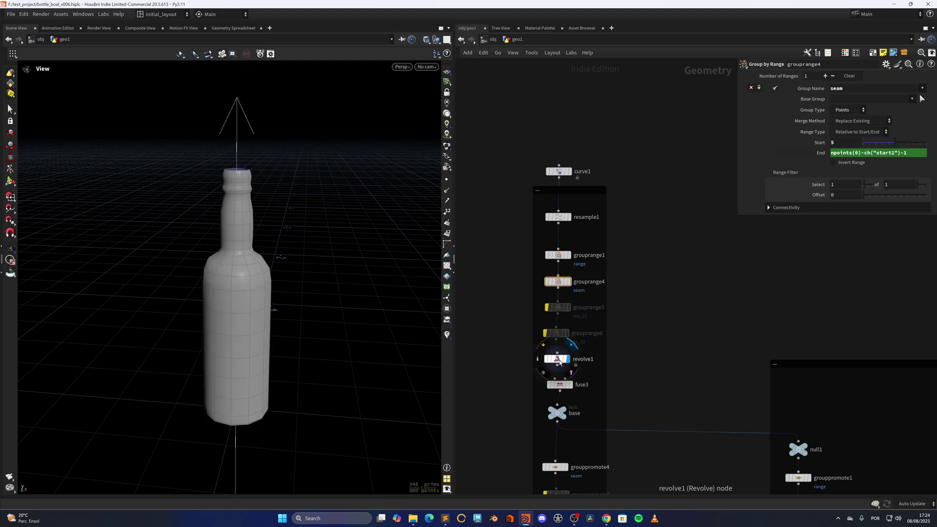
pyautogui.click(446, 266)
pyautogui.scroll(5, 258, 285)
pyautogui.moveTo(259, 298); pyautogui.dragTo(235, 266)
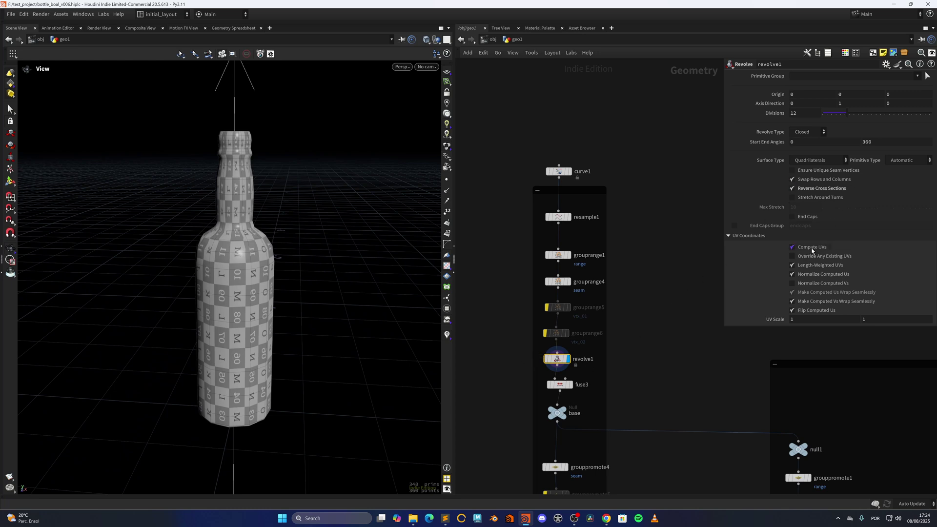
# - Examine the fuse3 result and the seam edges promoted by grouppromote4 around the bottle's base
pyautogui.moveTo(617, 395); pyautogui.dragTo(593, 302, button='middle')
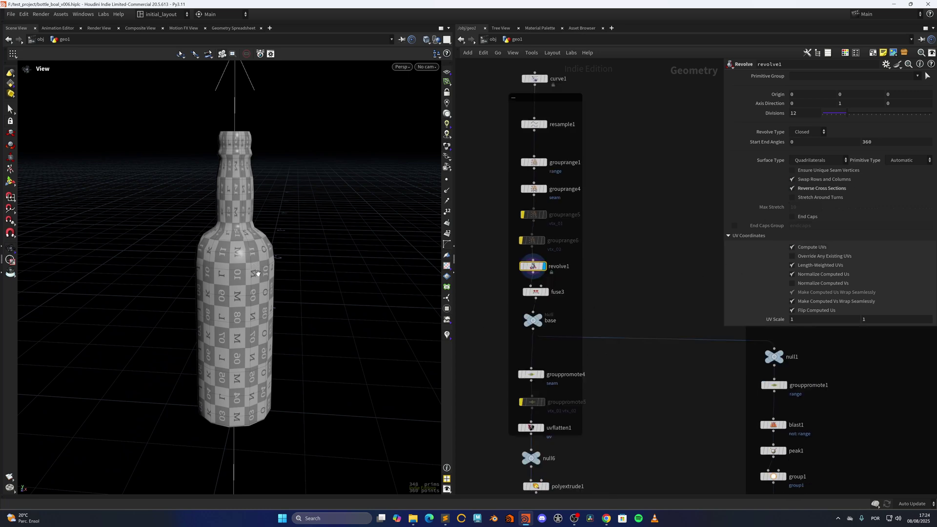
pyautogui.click(547, 292)
pyautogui.click(536, 291)
pyautogui.moveTo(257, 401); pyautogui.dragTo(369, 255)
pyautogui.moveTo(289, 318); pyautogui.dragTo(404, 279)
pyautogui.click(541, 375)
pyautogui.scroll(-3, 287, 254)
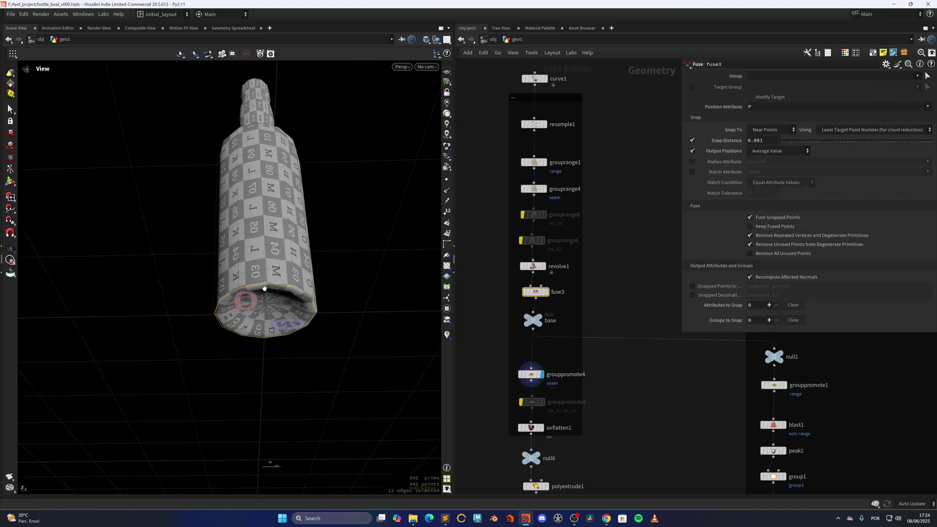
# - Display uvflatten1 and examine its settings and the flattened UV checker on the bottle
pyautogui.moveTo(513, 427); pyautogui.dragTo(494, 318, button='middle')
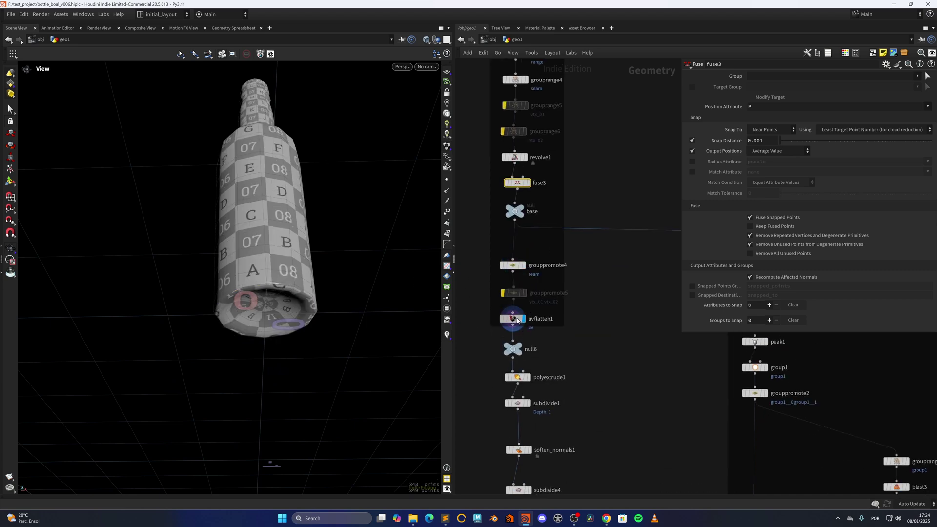
pyautogui.click(519, 320)
pyautogui.moveTo(352, 241); pyautogui.dragTo(318, 293)
pyautogui.moveTo(318, 293); pyautogui.dragTo(303, 264, button='right')
pyautogui.moveTo(303, 263); pyautogui.dragTo(252, 273, button='middle')
pyautogui.moveTo(252, 273); pyautogui.dragTo(323, 218, button='right')
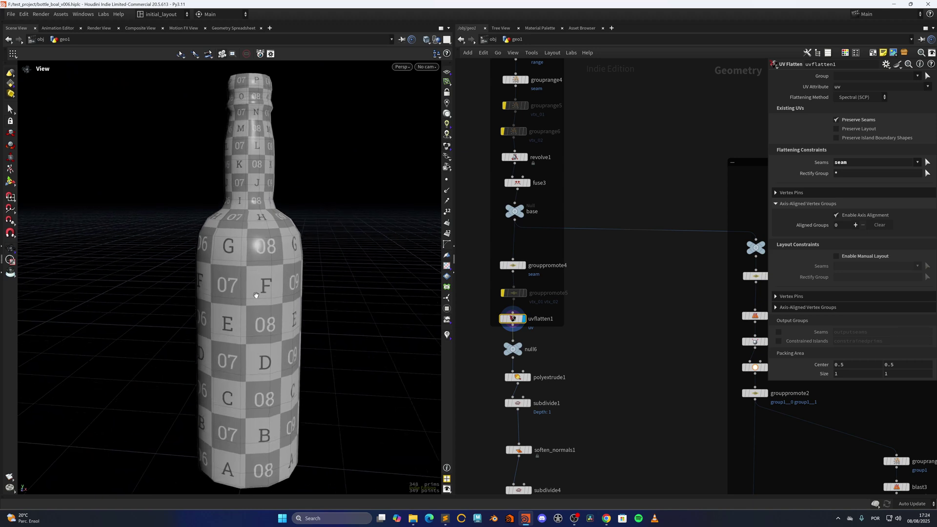
# - Check the bottle's UV layout in the UV view and return to the perspective view
pyautogui.hotkey('space', '5')
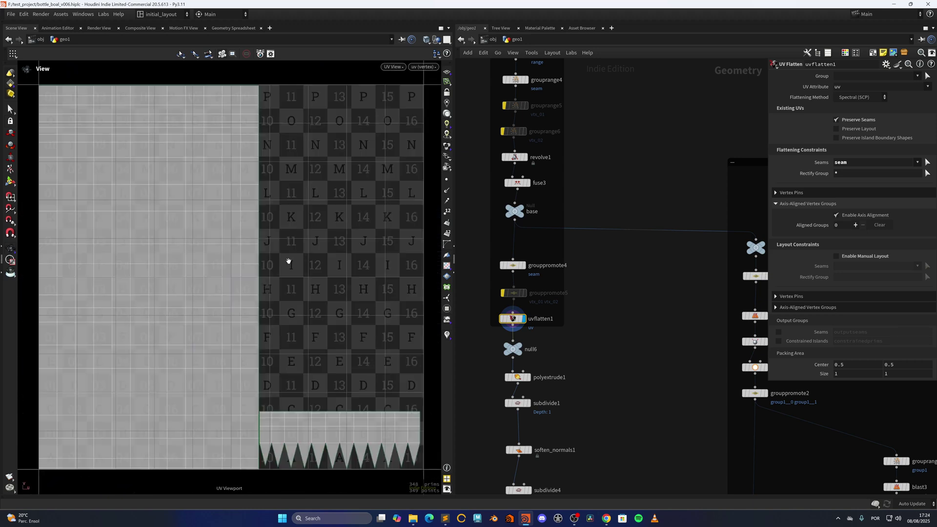
pyautogui.hotkey('space', '1')
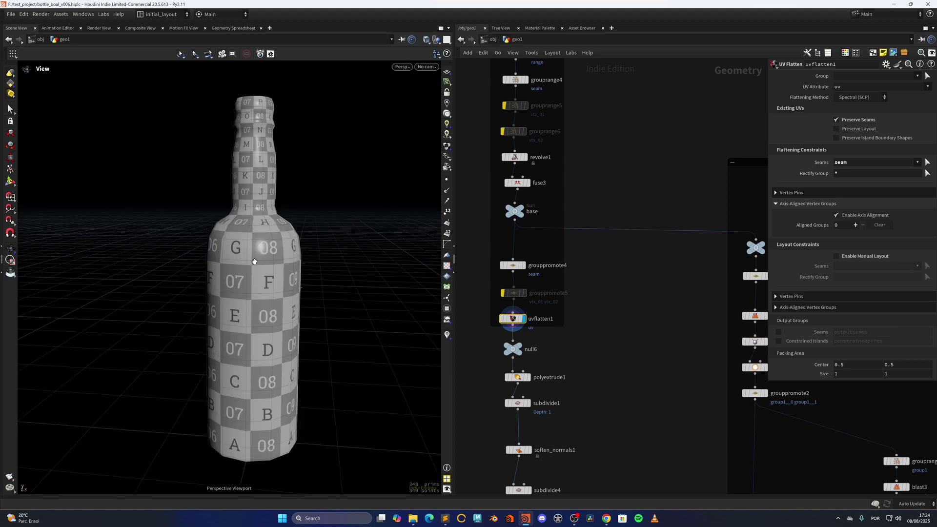
pyautogui.moveTo(325, 298); pyautogui.dragTo(288, 297, button='right')
pyautogui.moveTo(289, 298); pyautogui.dragTo(285, 306, button='middle')
pyautogui.scroll(-2, 605, 352)
# - Display the polyextrude1, subdivide1 and subdivide4 results in turn
pyautogui.moveTo(605, 352); pyautogui.dragTo(601, 290, button='middle')
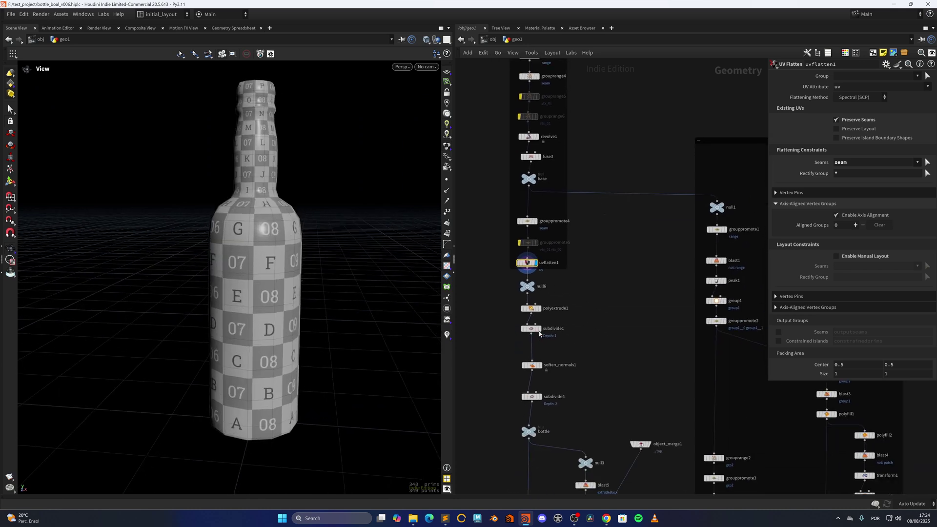
pyautogui.scroll(-1, 340, 284)
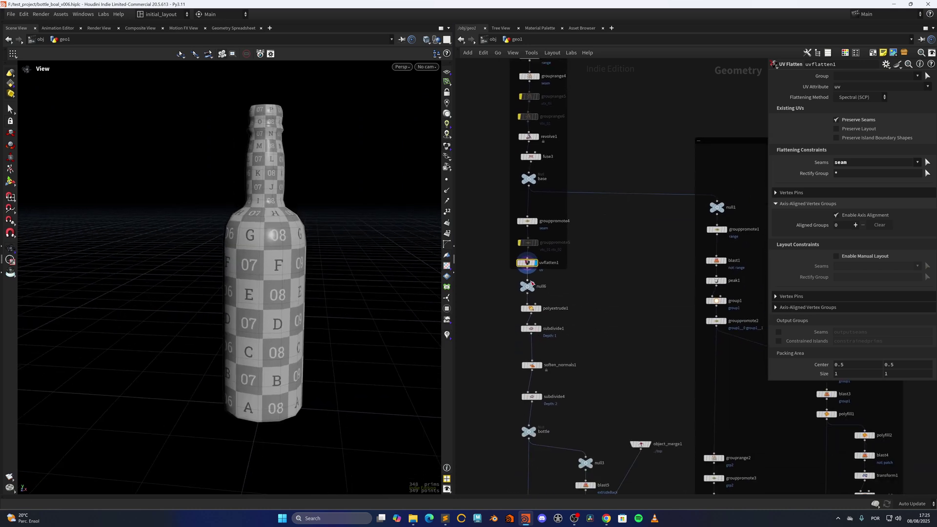
pyautogui.click(538, 308)
pyautogui.click(539, 329)
pyautogui.click(544, 389)
# - Examine the subdivided bottle's wall thickness at the rim and through its interior
pyautogui.scroll(2, 247, 255)
pyautogui.moveTo(248, 256); pyautogui.dragTo(276, 313)
pyautogui.moveTo(276, 314); pyautogui.dragTo(366, 142, button='right')
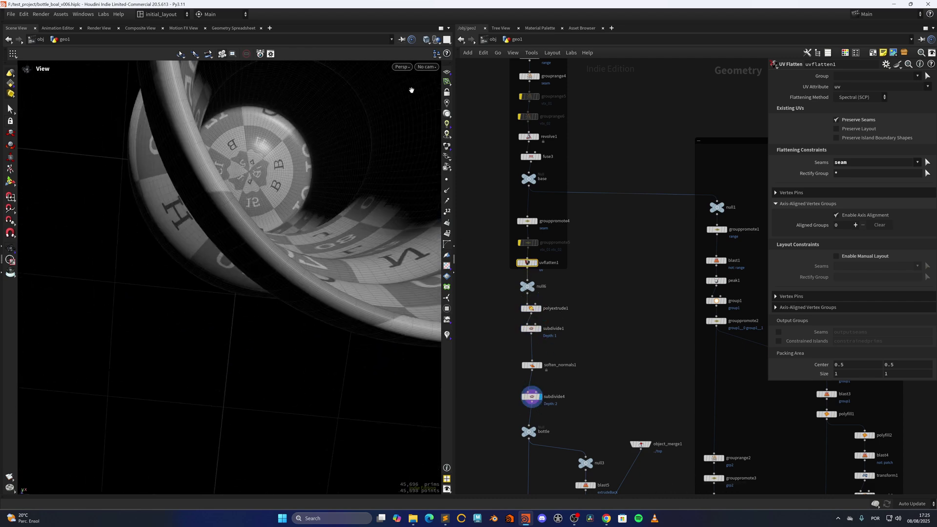
pyautogui.moveTo(335, 157); pyautogui.dragTo(293, 205)
pyautogui.moveTo(293, 205); pyautogui.dragTo(203, 284, button='right')
pyautogui.moveTo(203, 285); pyautogui.dragTo(371, 165)
pyautogui.moveTo(371, 165); pyautogui.dragTo(293, 230, button='middle')
pyautogui.scroll(-3, 636, 271)
# - Display null1 of the neck branch, frame the bottle, and show the range primitives from grouppromote1
pyautogui.moveTo(650, 298); pyautogui.dragTo(585, 216, button='middle')
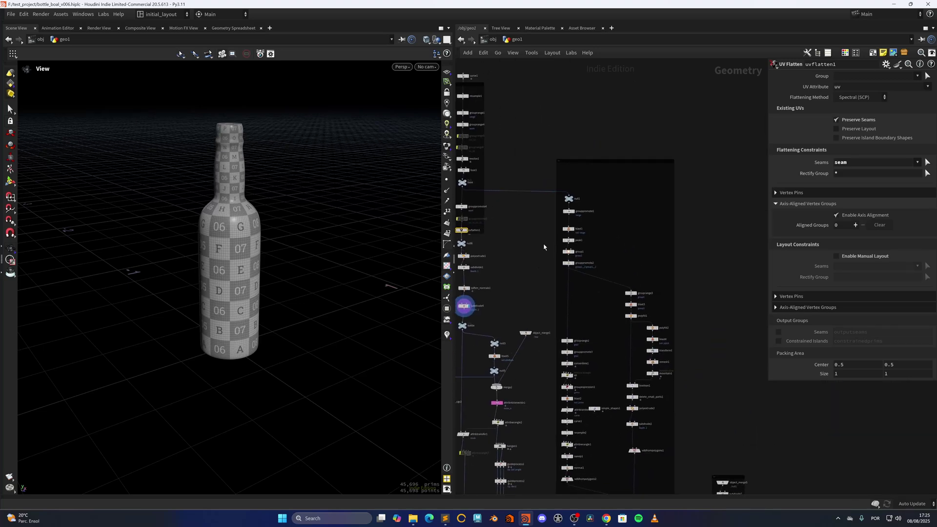
pyautogui.scroll(3, 613, 155)
pyautogui.click(592, 180)
pyautogui.press('f')
pyautogui.moveTo(227, 243); pyautogui.dragTo(257, 234)
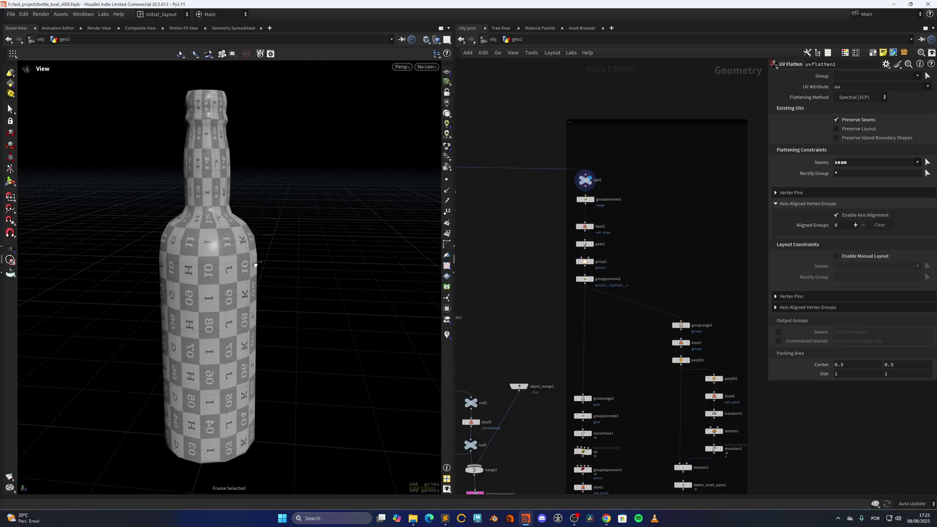
pyautogui.click(588, 199)
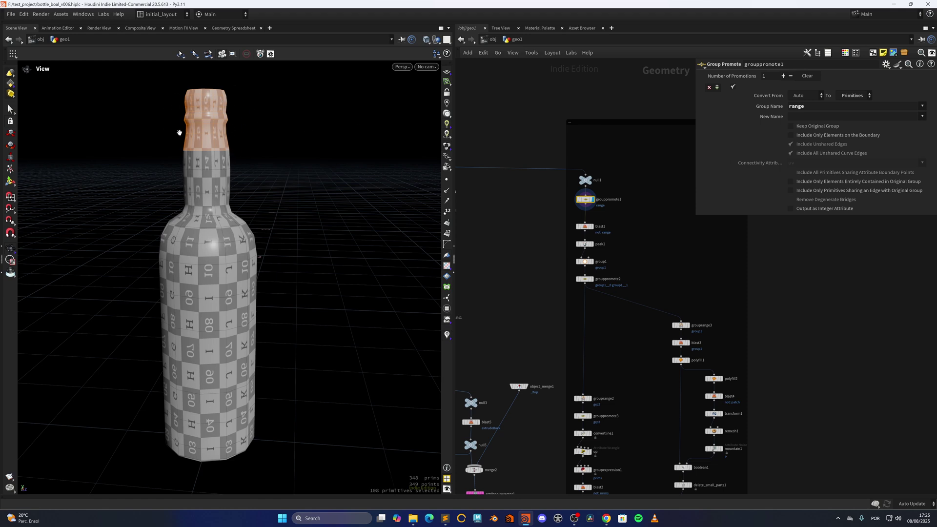
# - Display blast1, peak1, group1 and grouppromote2 in turn, checking group1's unshared-edge and boundary-group settings and orbiting around the neck piece
pyautogui.click(577, 225)
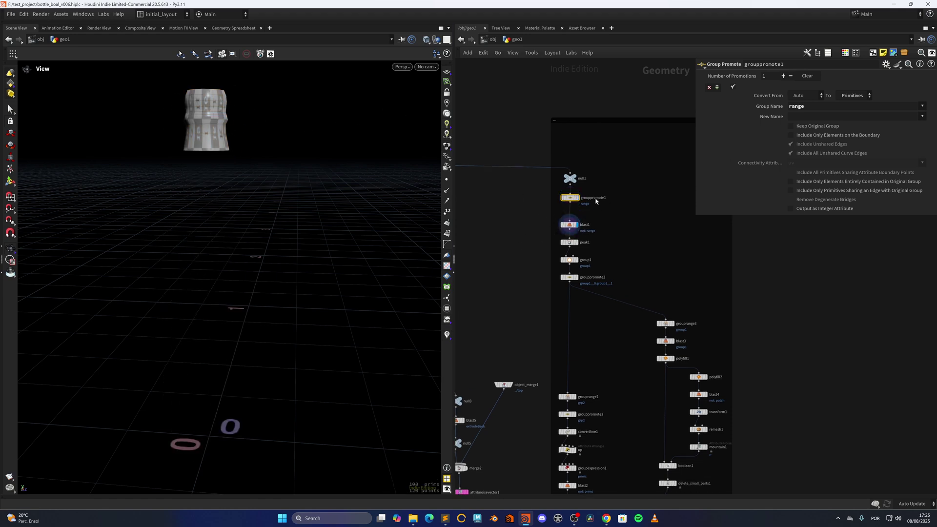
pyautogui.click(577, 243)
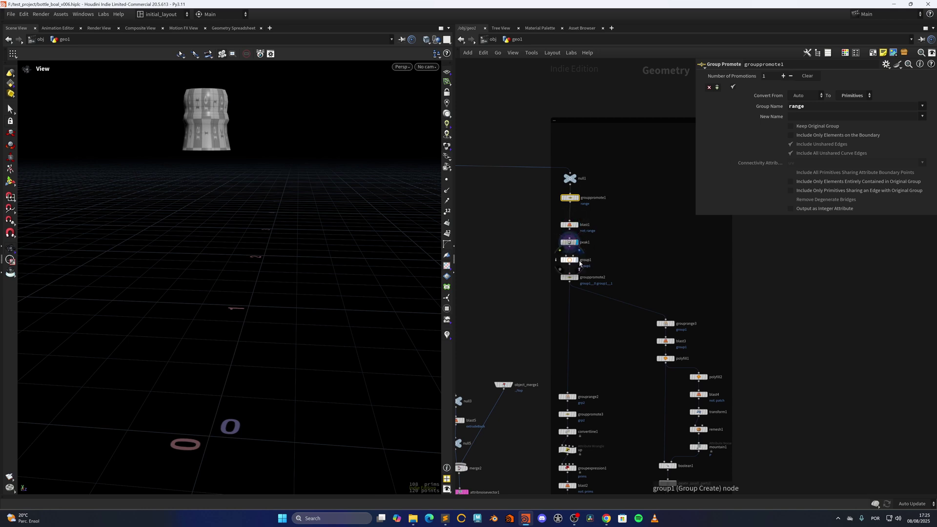
pyautogui.click(569, 260)
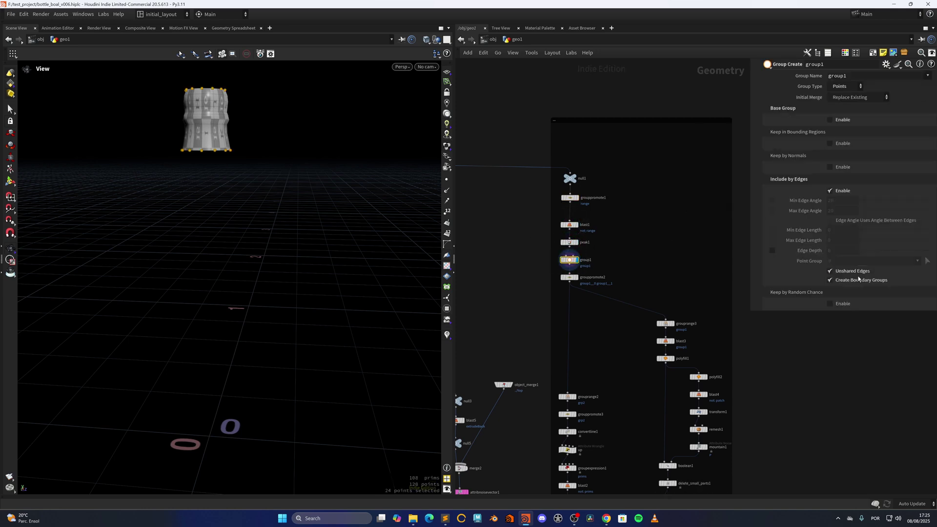
pyautogui.click(577, 278)
pyautogui.moveTo(206, 101); pyautogui.dragTo(174, 116)
pyautogui.moveTo(210, 165); pyautogui.dragTo(219, 201)
# - Display grouprange2, read its grp2 range settings, and show the vertical edge group from grouppromote3
pyautogui.moveTo(586, 388); pyautogui.dragTo(573, 249, button='middle')
pyautogui.moveTo(585, 312); pyautogui.dragTo(587, 292, button='middle')
pyautogui.scroll(2, 587, 257)
pyautogui.click(561, 228)
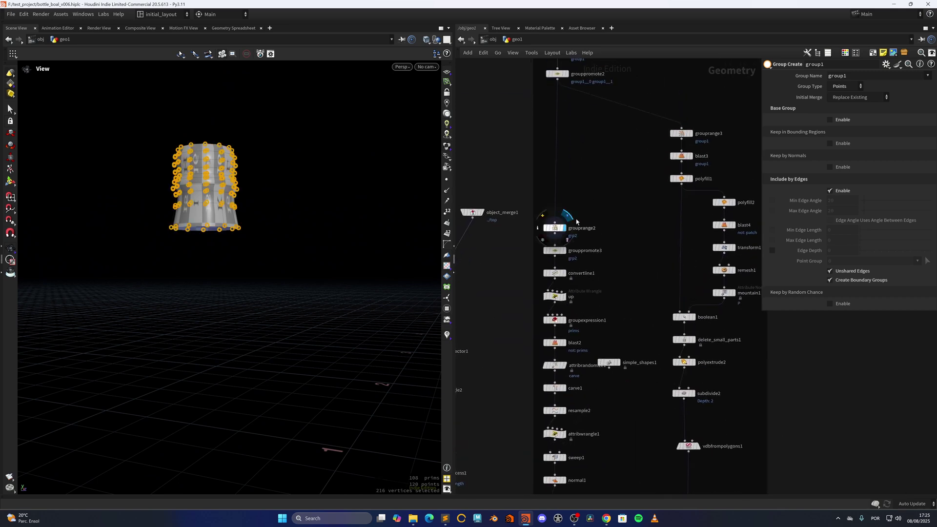
pyautogui.click(561, 228)
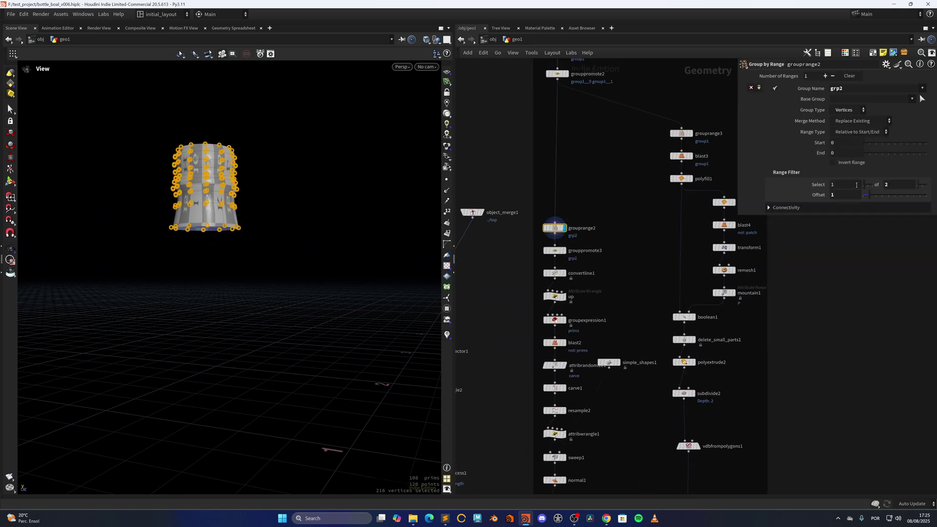
pyautogui.click(563, 251)
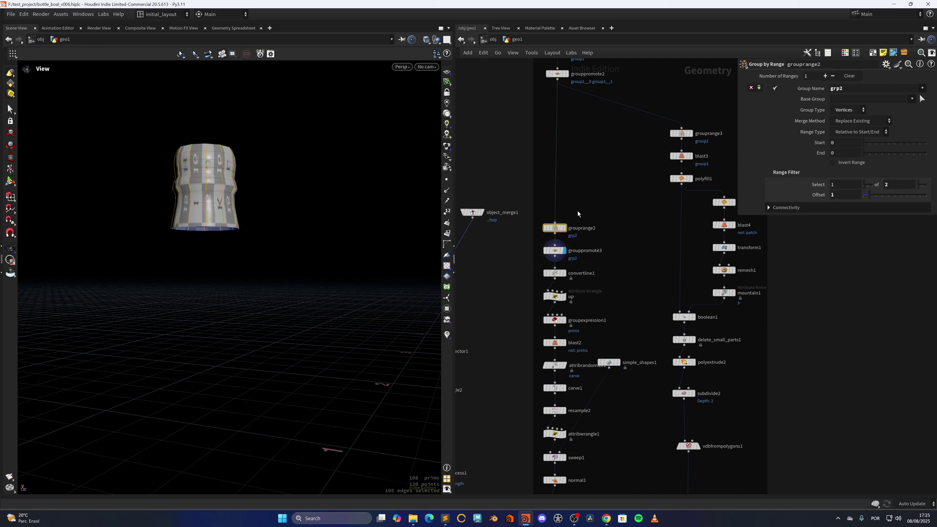
pyautogui.moveTo(227, 185); pyautogui.dragTo(205, 210, button='right')
pyautogui.moveTo(205, 210); pyautogui.dragTo(228, 217)
# - Preview the convertline1 lines and the branch's downstream dripping mesh, then return to the upper part of the branch
pyautogui.moveTo(610, 292); pyautogui.dragTo(584, 152, button='middle')
pyautogui.click(561, 224)
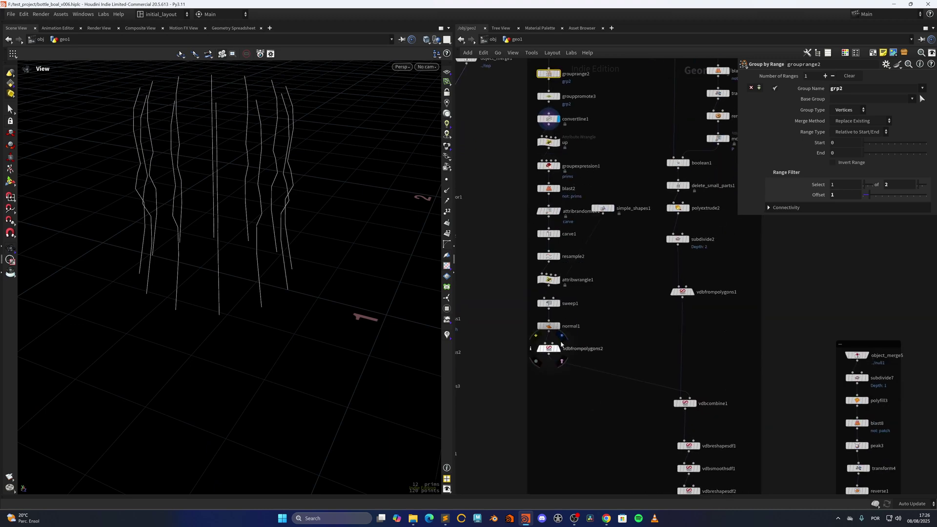
pyautogui.click(563, 337)
pyautogui.moveTo(624, 397); pyautogui.dragTo(538, 128, button='middle')
pyautogui.click(610, 389)
pyautogui.moveTo(316, 202); pyautogui.dragTo(360, 203)
pyautogui.moveTo(476, 101); pyautogui.dragTo(574, 399, button='middle')
pyautogui.moveTo(616, 279); pyautogui.dragTo(615, 398, button='middle')
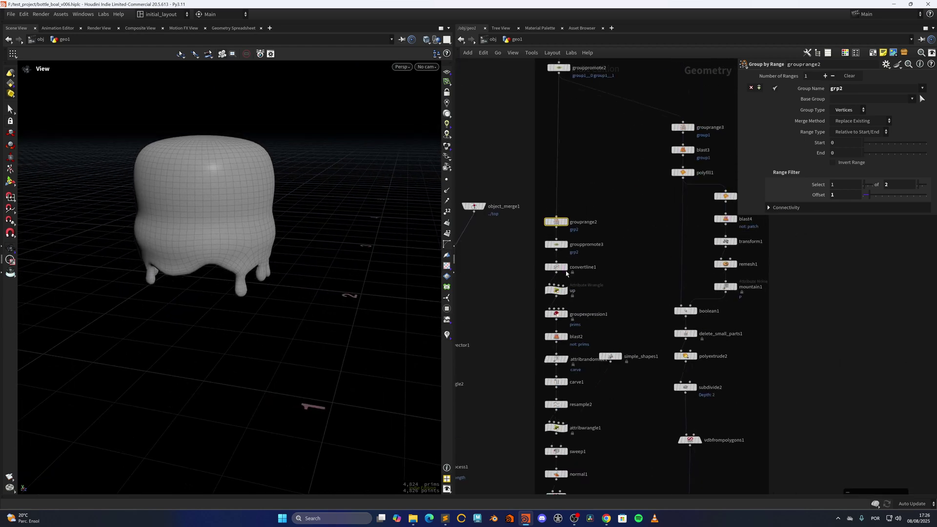
# - Display convertline1 and the up wrangle, and open the wrangle's VEX code for reading
pyautogui.click(565, 267)
pyautogui.click(567, 291)
pyautogui.click(557, 292)
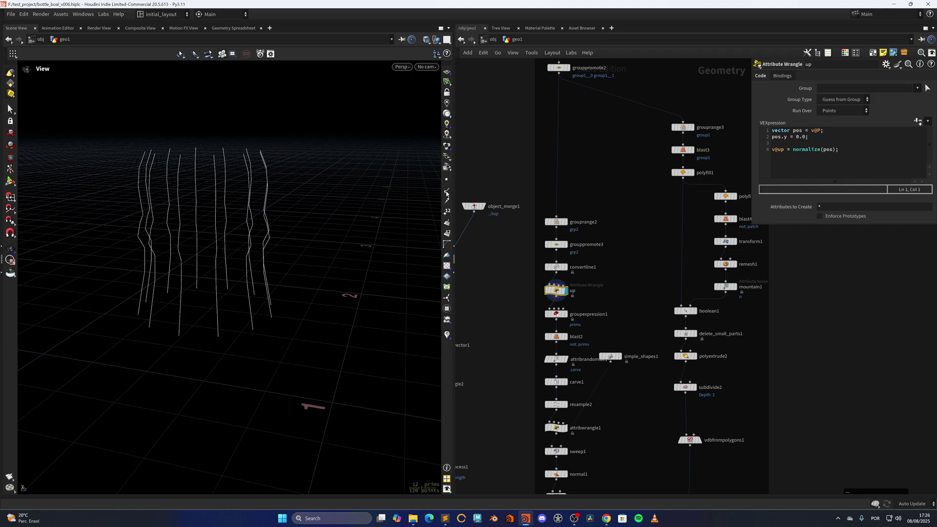
# - Visualize the up vector attribute from the up node's info window and inspect its directions in the viewport
pyautogui.middleClick(556, 291)
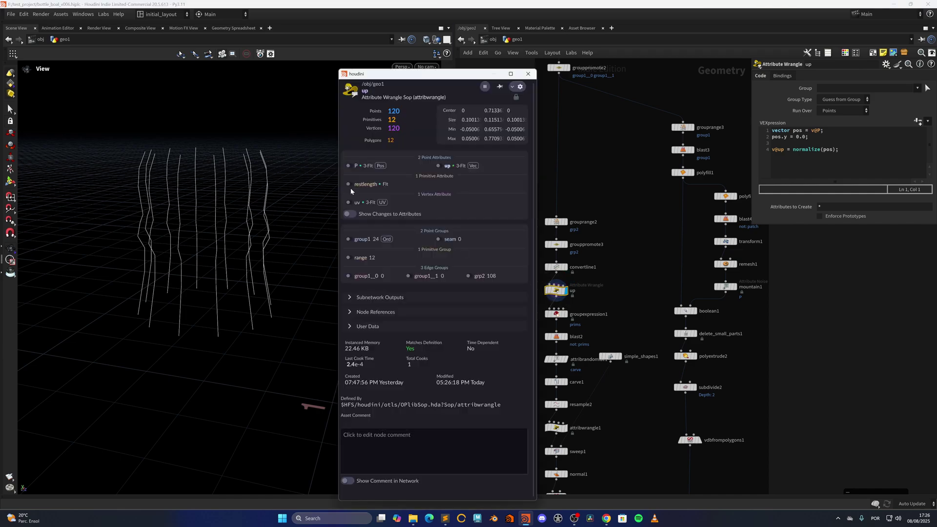
pyautogui.click(440, 166)
pyautogui.scroll(-5, 275, 244)
pyautogui.moveTo(265, 242); pyautogui.dragTo(257, 266)
# - Turn off the up vector visualization and reframe the neck lines
pyautogui.middleClick(556, 291)
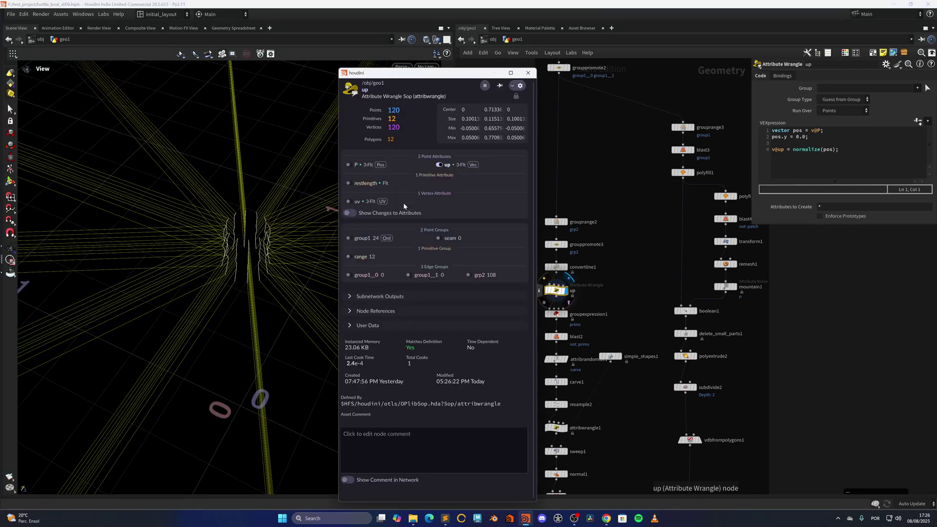
pyautogui.click(440, 165)
pyautogui.keyDown('alt'); pyautogui.moveTo(262, 251); pyautogui.dragTo(322, 242); pyautogui.keyUp('alt')
pyautogui.moveTo(321, 242); pyautogui.dragTo(315, 196, button='right')
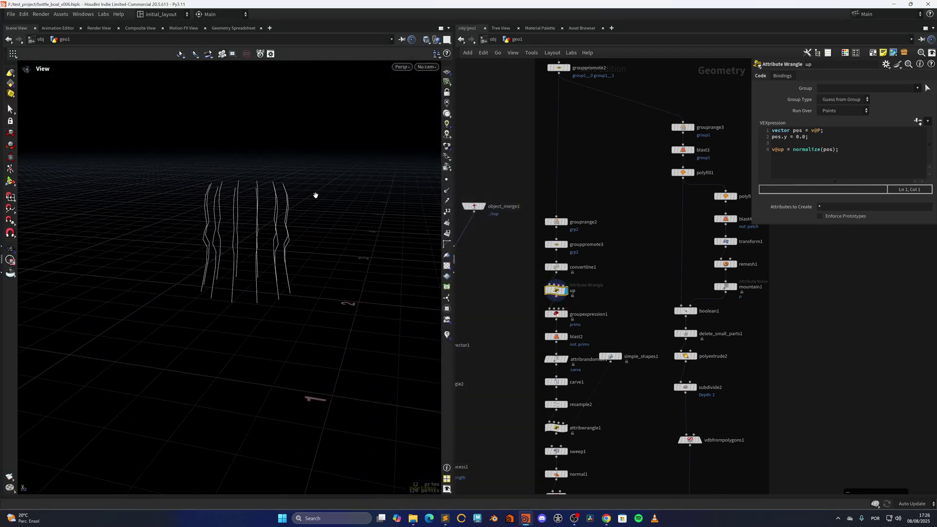
# - Display groupexpression1 and widen its parameter pane to read the full VEXpression of the prims group
pyautogui.scroll(-2, 316, 195)
pyautogui.moveTo(497, 330); pyautogui.dragTo(501, 274, button='middle')
pyautogui.scroll(2, 501, 268)
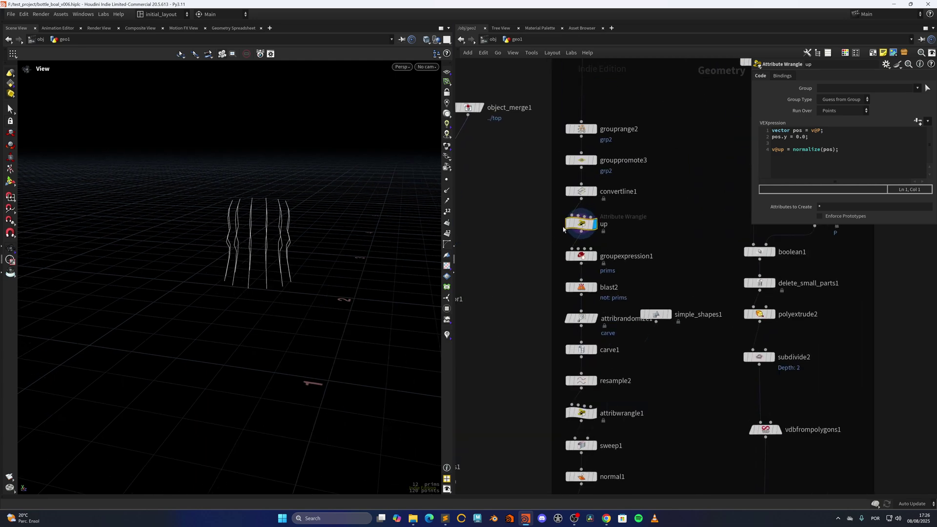
pyautogui.click(581, 254)
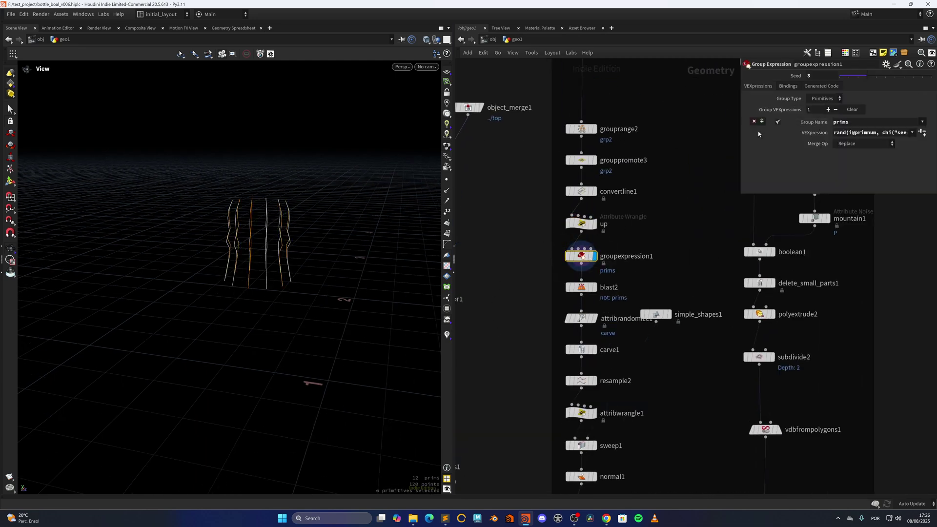
pyautogui.moveTo(742, 131); pyautogui.dragTo(663, 126)
# - Display blast2 and attribrandomize1, and examine the distribution and seed options of the random carve attribute
pyautogui.moveTo(608, 274); pyautogui.dragTo(607, 228, button='middle')
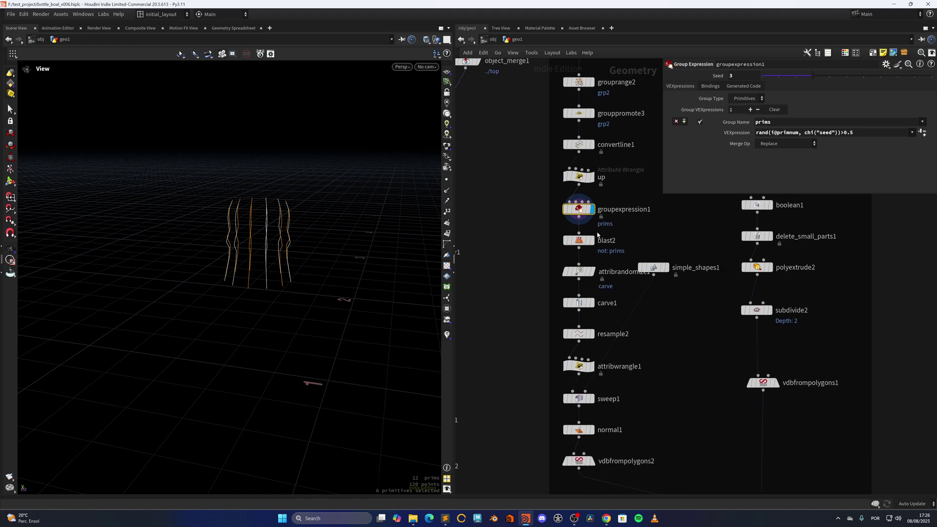
pyautogui.click(593, 240)
pyautogui.moveTo(595, 267); pyautogui.dragTo(590, 244, button='middle')
pyautogui.click(590, 248)
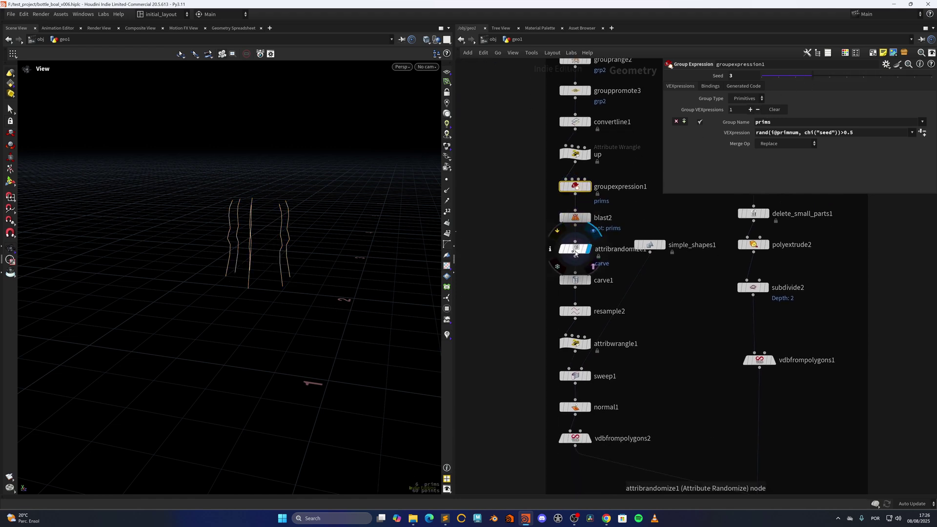
pyautogui.click(578, 249)
pyautogui.click(705, 142)
pyautogui.click(691, 141)
pyautogui.click(708, 140)
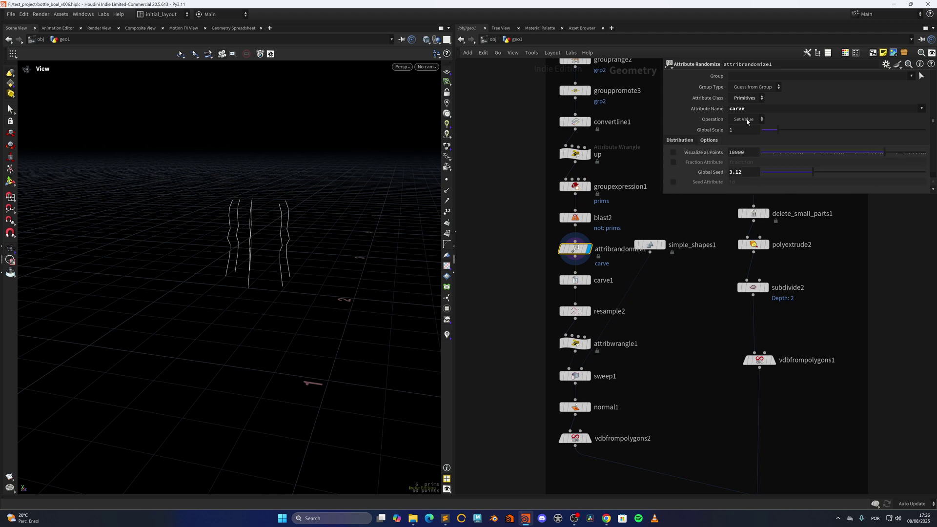
# - Display carve1, examine its First U and Second U attribute settings, and orbit around the carved lines
pyautogui.click(588, 280)
pyautogui.click(575, 287)
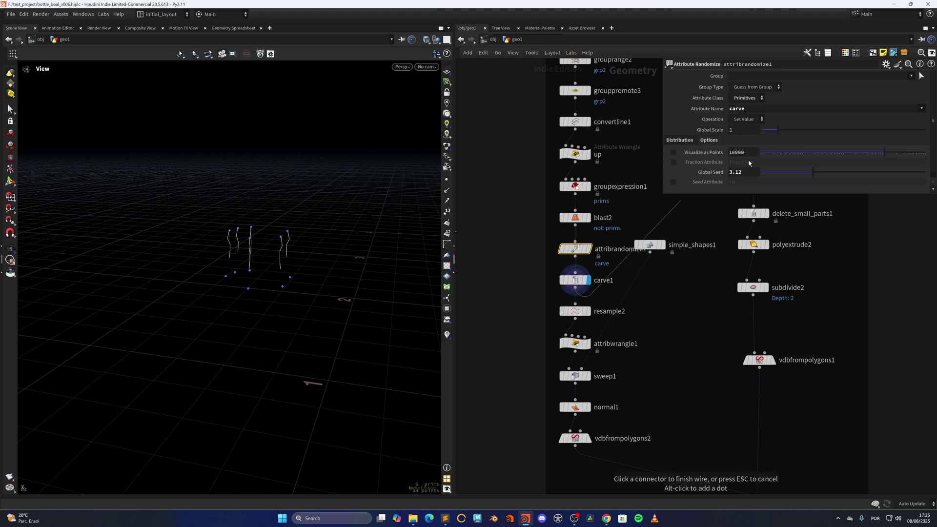
pyautogui.click(575, 281)
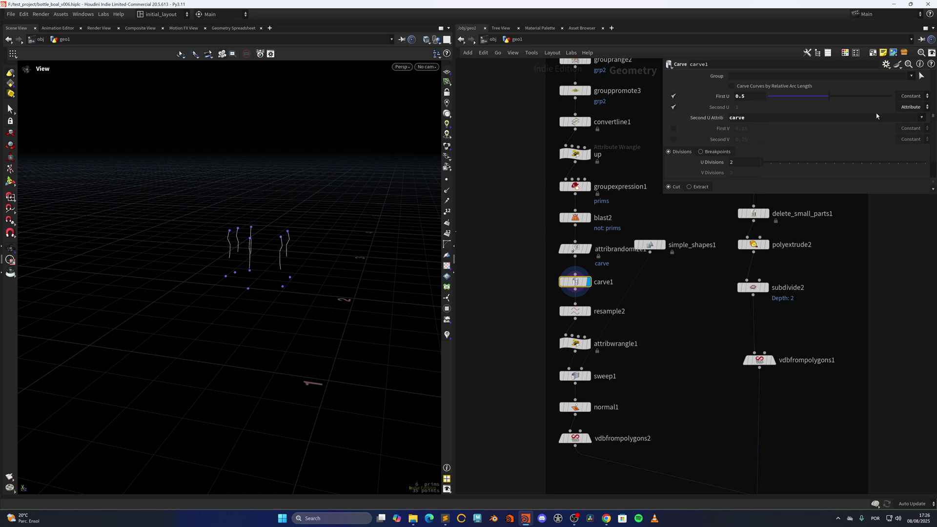
pyautogui.keyDown('alt'); pyautogui.moveTo(336, 233); pyautogui.dragTo(298, 266); pyautogui.keyUp('alt')
pyautogui.moveTo(505, 233); pyautogui.dragTo(618, 267)
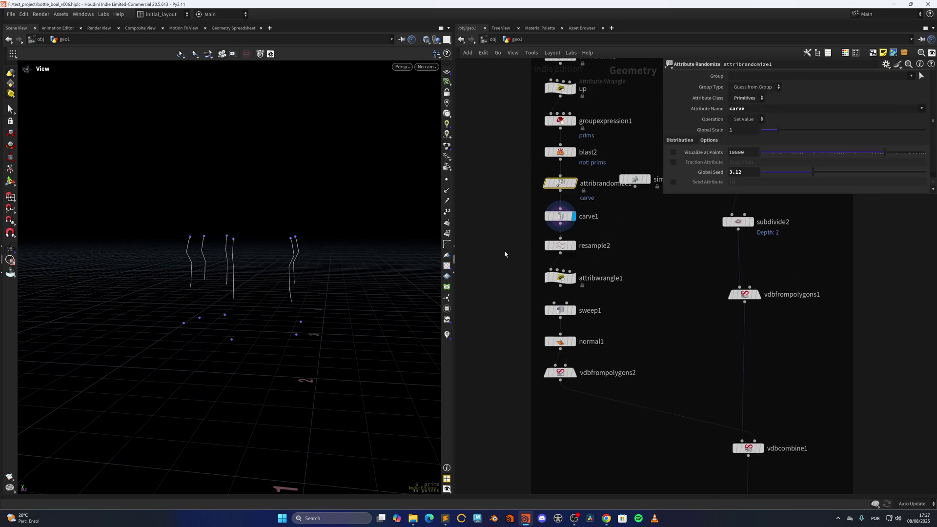
# - Display resample2 and attribwrangle1, and enlarge the parameter pane to read the wrangle's pscale ramp and VEX code
pyautogui.click(560, 245)
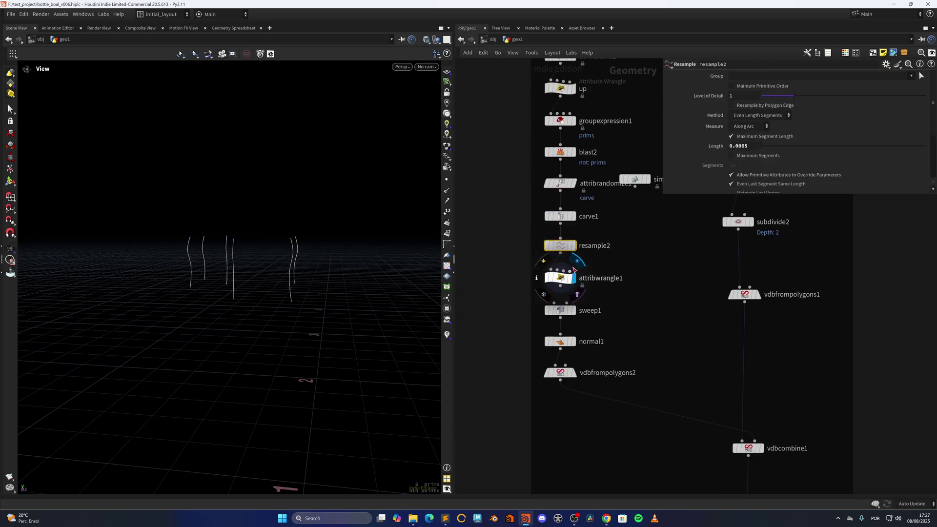
pyautogui.click(571, 278)
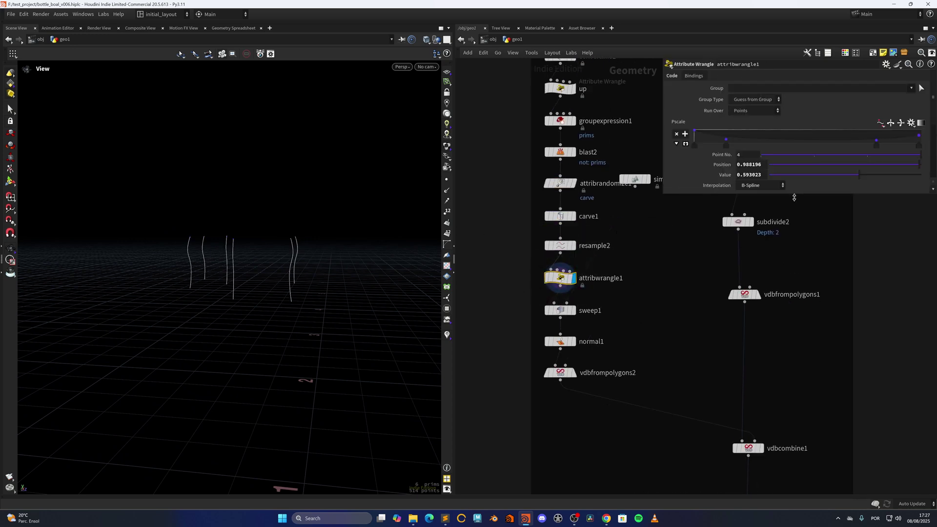
pyautogui.moveTo(794, 195); pyautogui.dragTo(786, 293)
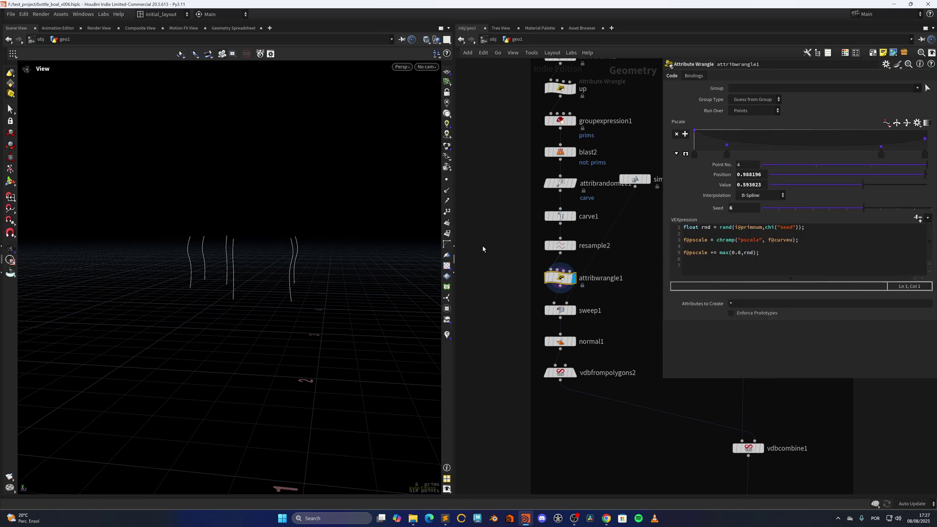
pyautogui.click(561, 246)
pyautogui.click(560, 278)
# - Display the sweep1 and normal1 drip tubes, then show and frame the simple_shapes1 cross-section
pyautogui.click(575, 311)
pyautogui.click(575, 342)
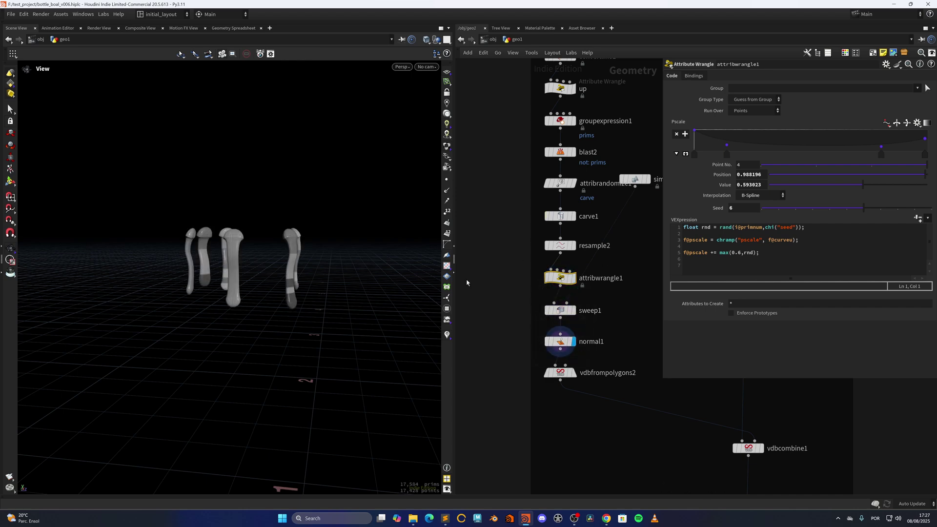
pyautogui.moveTo(366, 251); pyautogui.dragTo(293, 279)
pyautogui.click(646, 179)
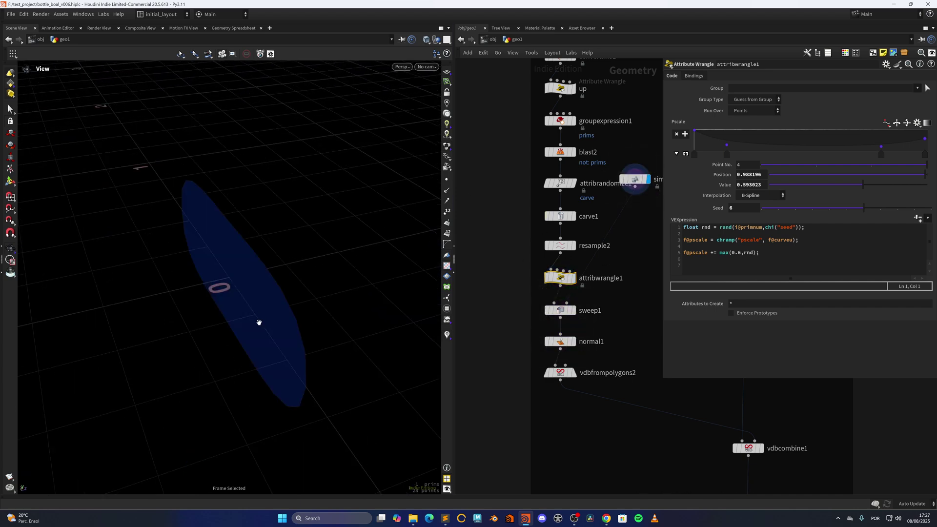
pyautogui.press('f')
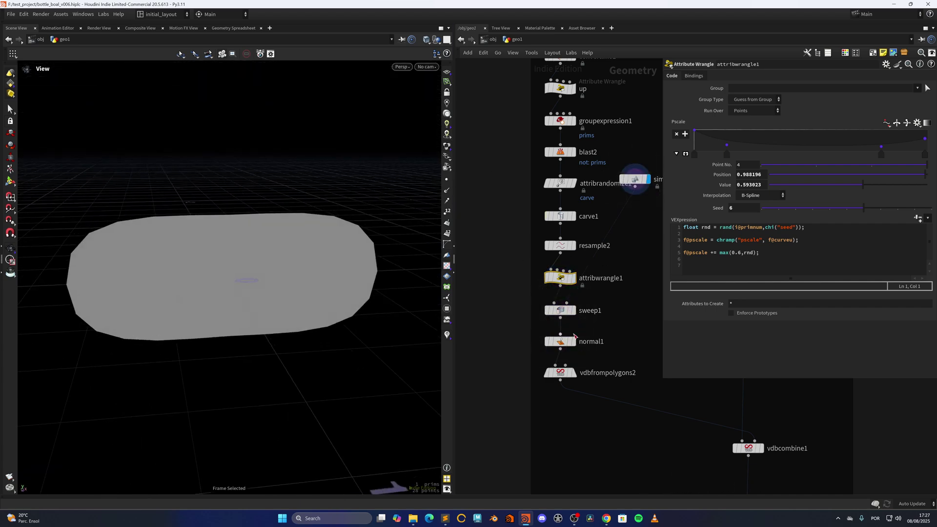
# - Display normal1 again, orbit around the swept drips, and show their vdbfrompolygons2 conversion
pyautogui.click(574, 342)
pyautogui.moveTo(184, 445)
pyautogui.mouseDown()
pyautogui.moveTo(324, 301)
pyautogui.moveTo(270, 303)
pyautogui.moveTo(293, 300)
pyautogui.moveTo(284, 308)
pyautogui.moveTo(351, 281)
pyautogui.mouseUp()
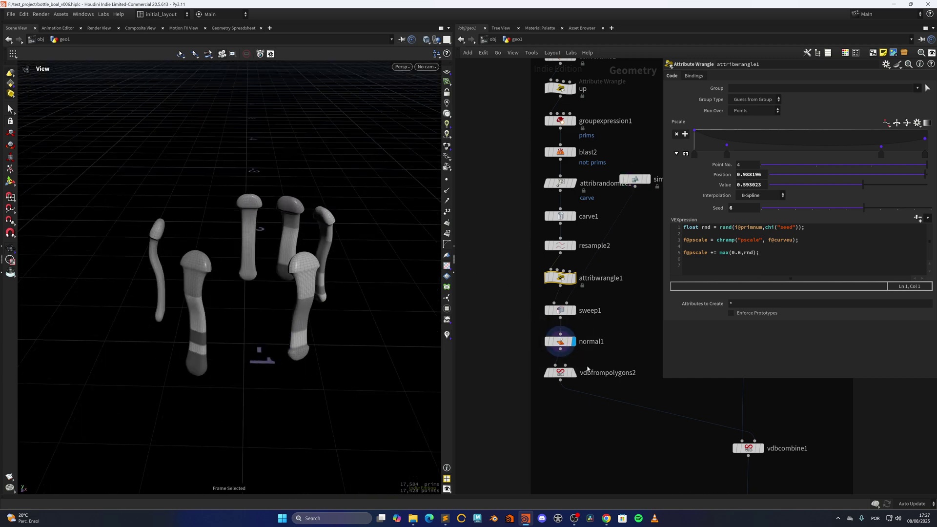
pyautogui.click(573, 373)
# - Display grouprange3 and blast3 on the parallel branch, and open grouprange3's range filter expressions for reading
pyautogui.moveTo(624, 290); pyautogui.dragTo(471, 412, button='middle')
pyautogui.scroll(-3, 511, 232)
pyautogui.moveTo(589, 90); pyautogui.dragTo(563, 213, button='middle')
pyautogui.scroll(3, 563, 212)
pyautogui.click(521, 236)
pyautogui.scroll(2, 522, 235)
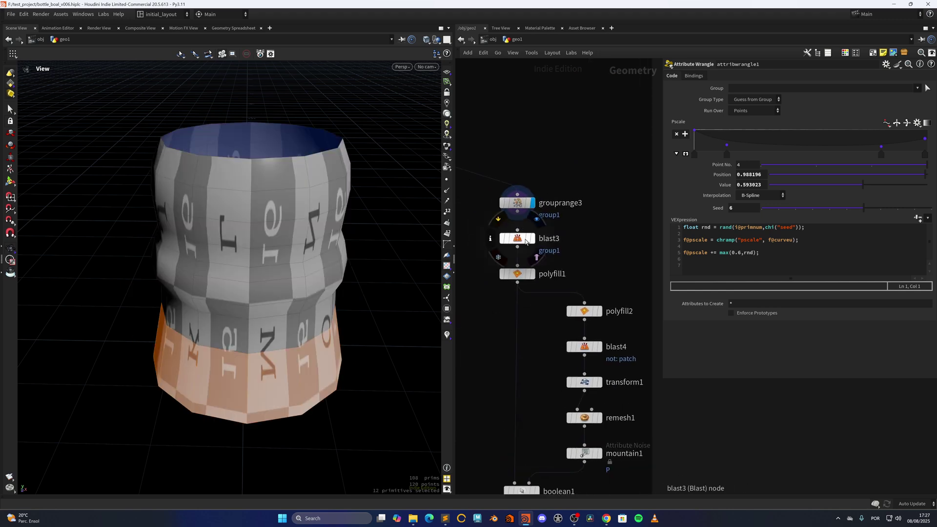
pyautogui.click(518, 231)
pyautogui.click(532, 238)
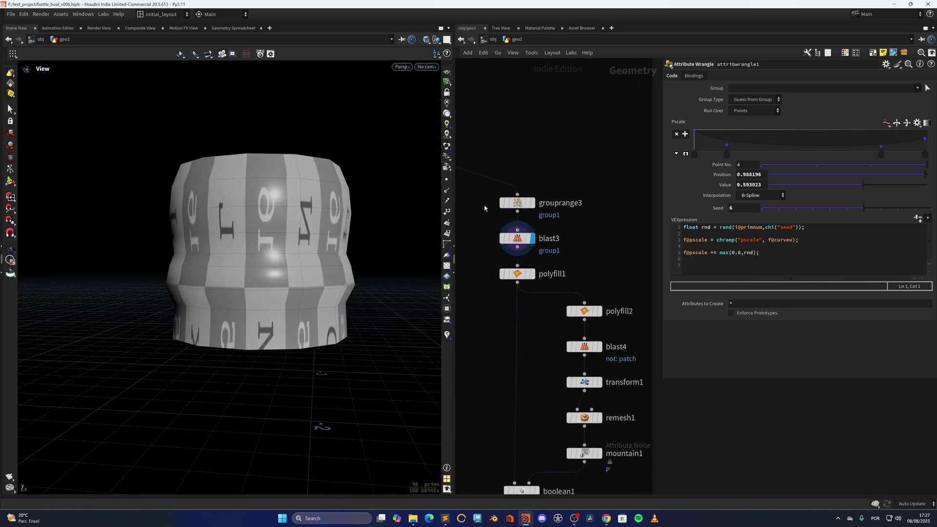
pyautogui.click(513, 203)
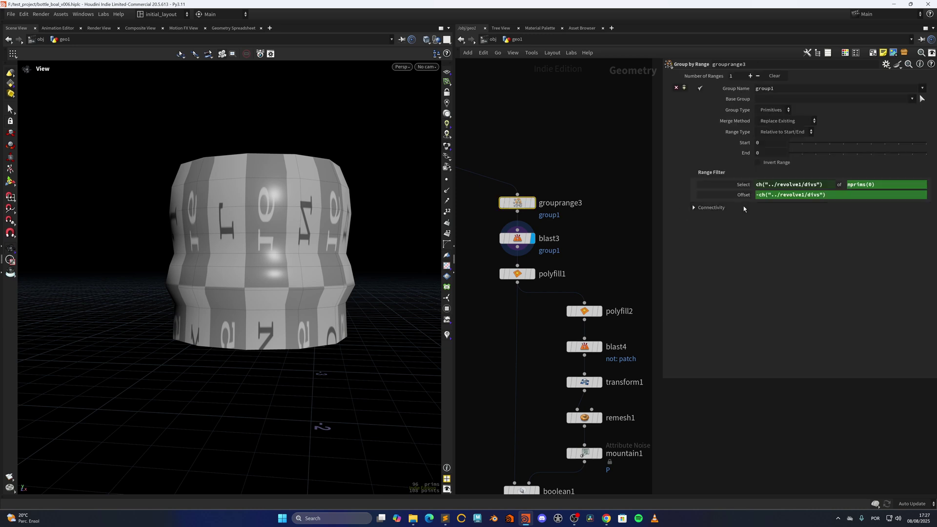
# - Display polyfill1 and inspect the capped neck shell from above
pyautogui.click(533, 274)
pyautogui.moveTo(282, 293); pyautogui.dragTo(293, 322)
pyautogui.moveTo(535, 337); pyautogui.dragTo(506, 194, button='middle')
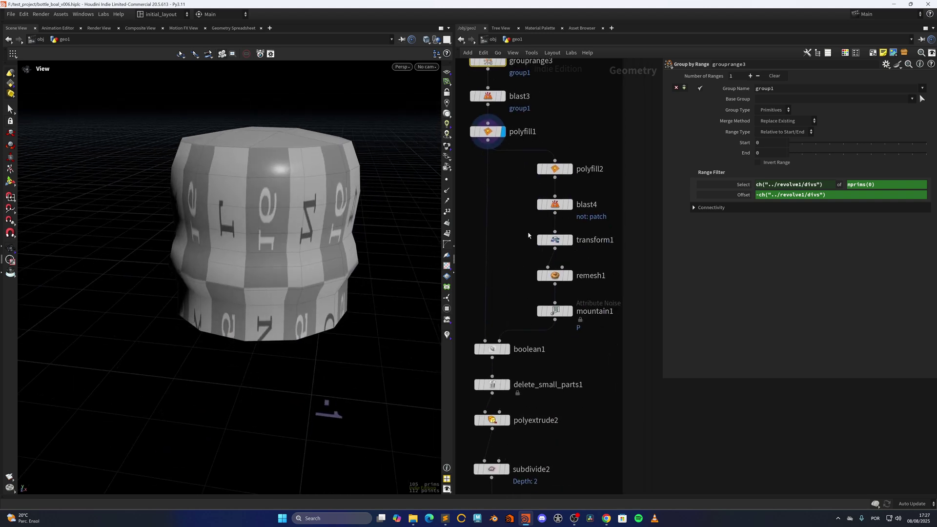
pyautogui.click(567, 317)
pyautogui.moveTo(296, 295); pyautogui.dragTo(339, 388)
# - Display polyfill2 and blast4, and open blast4's parameters to check the patch group
pyautogui.click(571, 183)
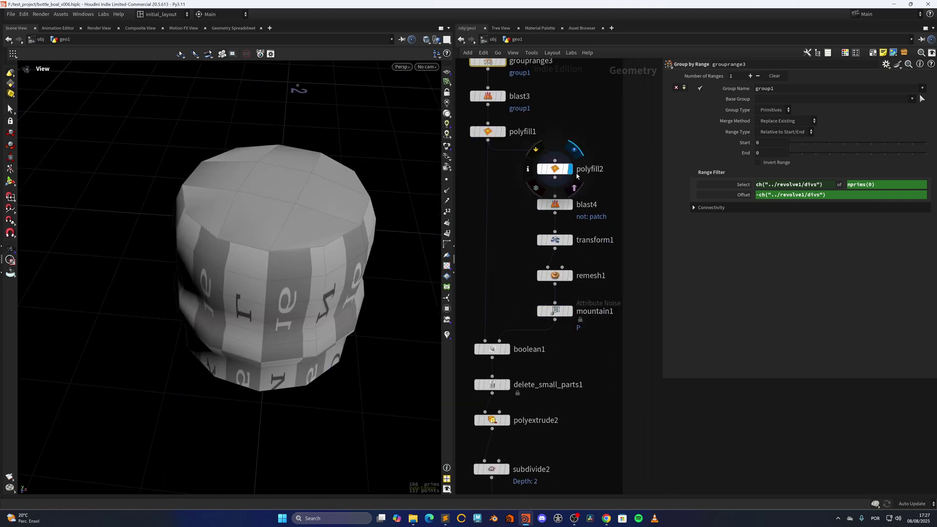
pyautogui.click(556, 171)
pyautogui.click(569, 205)
pyautogui.click(555, 208)
# - Display transform1, remesh1 and mountain1 in turn, and orbit around the noisy cutting surface
pyautogui.click(569, 239)
pyautogui.click(569, 275)
pyautogui.click(569, 311)
pyautogui.moveTo(397, 303); pyautogui.dragTo(400, 264)
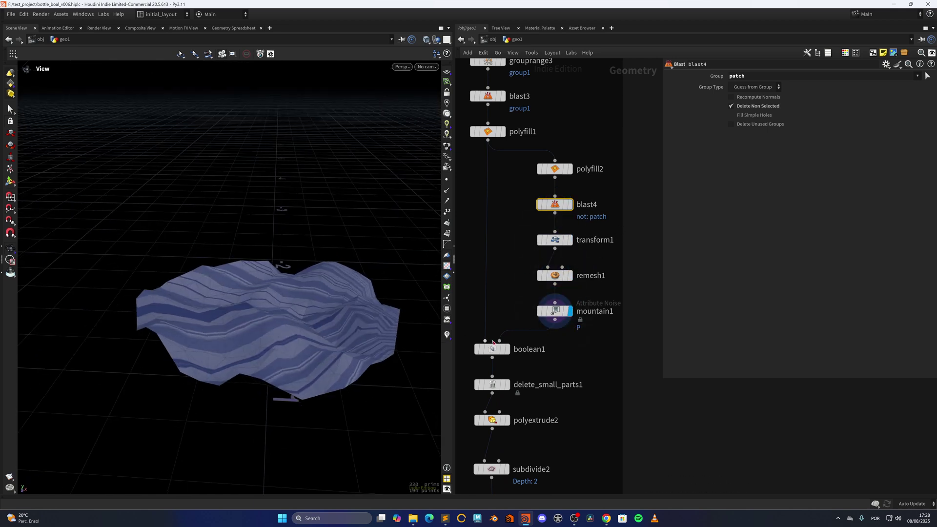
# - Display boolean1 and delete_small_parts1, open the latter's parameters, and inspect the jagged lower edge of the shell
pyautogui.click(507, 349)
pyautogui.click(507, 385)
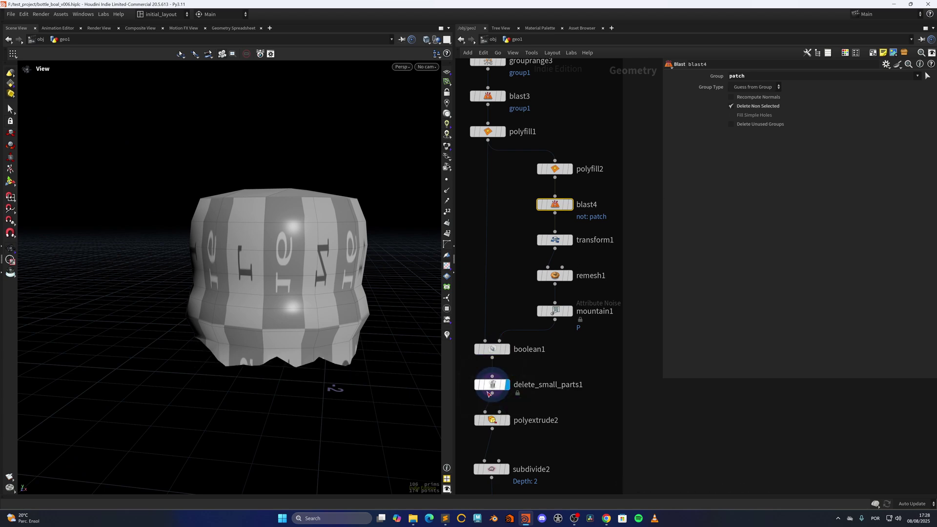
pyautogui.click(486, 387)
pyautogui.moveTo(294, 314); pyautogui.dragTo(289, 289)
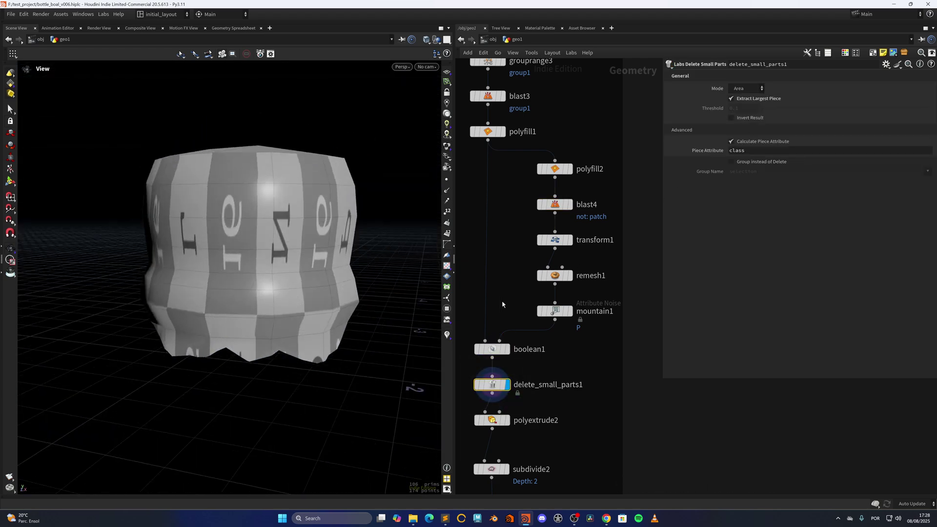
# - Display polyextrude2 and subdivide2 in turn, and orbit around the thickened lower edge of the smoothed neck shell
pyautogui.moveTo(561, 430); pyautogui.dragTo(568, 336, button='middle')
pyautogui.click(507, 420)
pyautogui.click(511, 376)
pyautogui.moveTo(288, 312); pyautogui.dragTo(230, 297)
pyautogui.scroll(5, 273, 351)
pyautogui.scroll(-6, 273, 351)
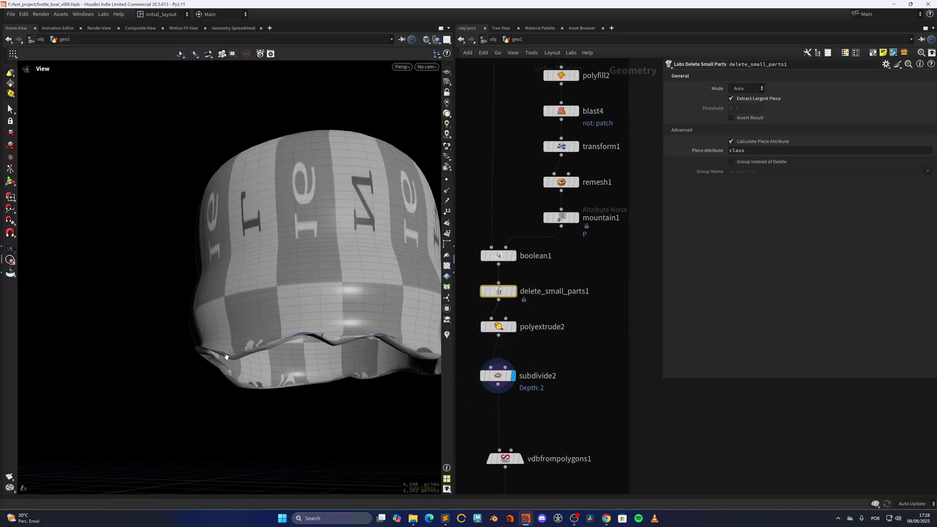
# - Display vdbfrompolygons1 and vdbcombine1, open the latter's parameters, and inspect the shell combined with the drips
pyautogui.moveTo(524, 463); pyautogui.dragTo(531, 327, button='middle')
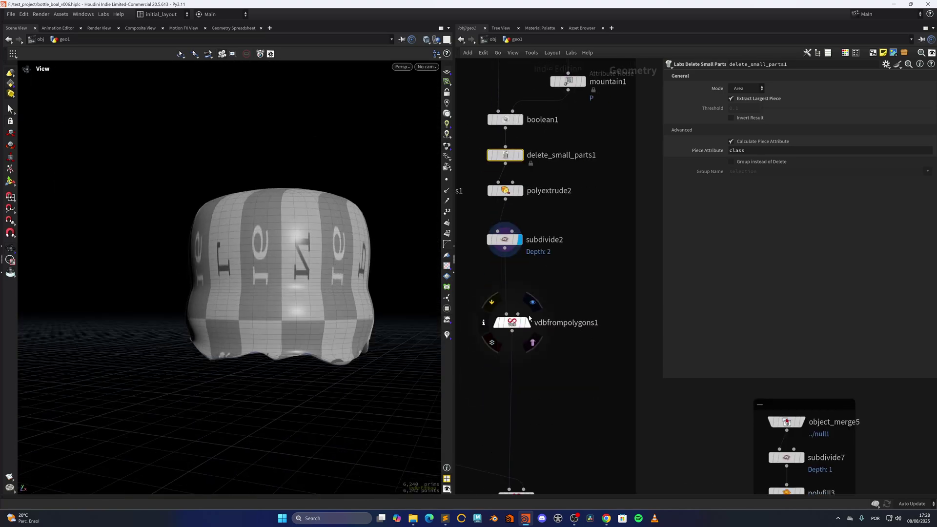
pyautogui.click(527, 323)
pyautogui.moveTo(408, 259); pyautogui.dragTo(283, 293)
pyautogui.moveTo(542, 438); pyautogui.dragTo(526, 250, button='middle')
pyautogui.click(514, 309)
pyautogui.moveTo(359, 309); pyautogui.dragTo(303, 324)
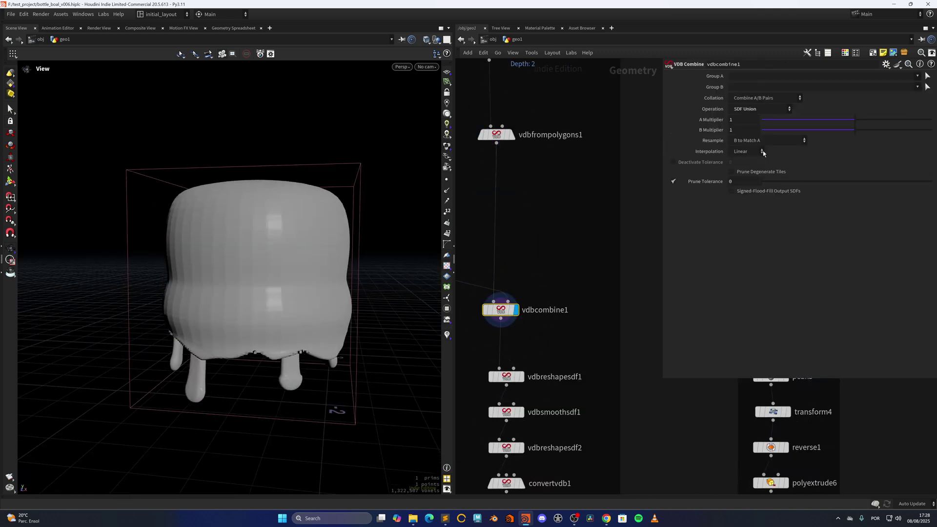
pyautogui.moveTo(399, 283); pyautogui.dragTo(317, 312)
# - Step the display through the VDB smoothing chain down to vdbreshapesdf2, and open vdbreshapesdf2's parameters
pyautogui.moveTo(521, 385); pyautogui.dragTo(537, 275, button='middle')
pyautogui.click(533, 285)
pyautogui.click(540, 285)
pyautogui.moveTo(557, 328); pyautogui.dragTo(563, 306, button='middle')
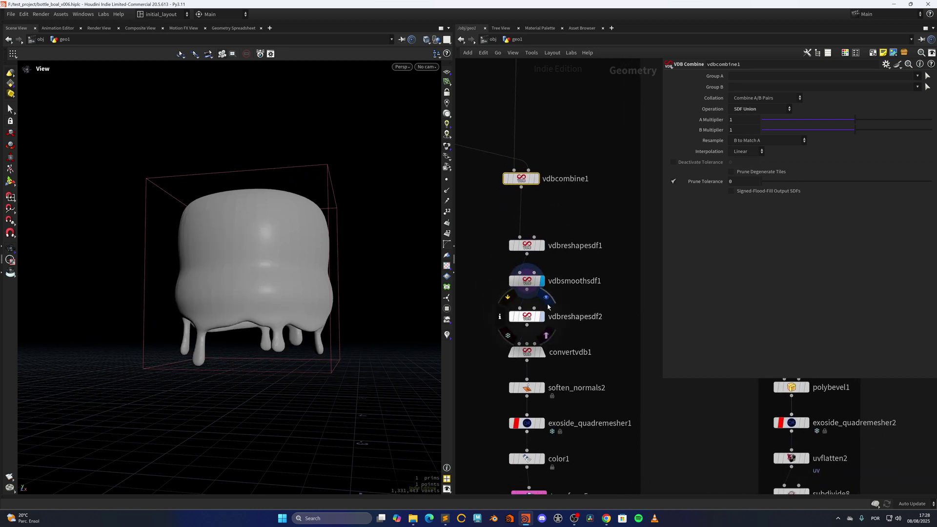
pyautogui.click(545, 298)
pyautogui.click(520, 314)
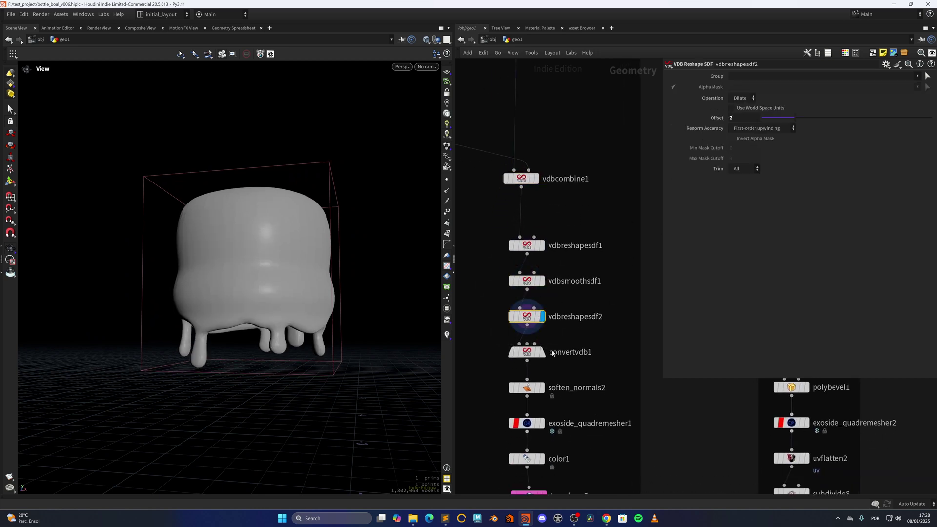
# - Display convertvdb1 and inspect the density of the polygon mesh up close around the drips
pyautogui.click(543, 352)
pyautogui.scroll(5, 293, 288)
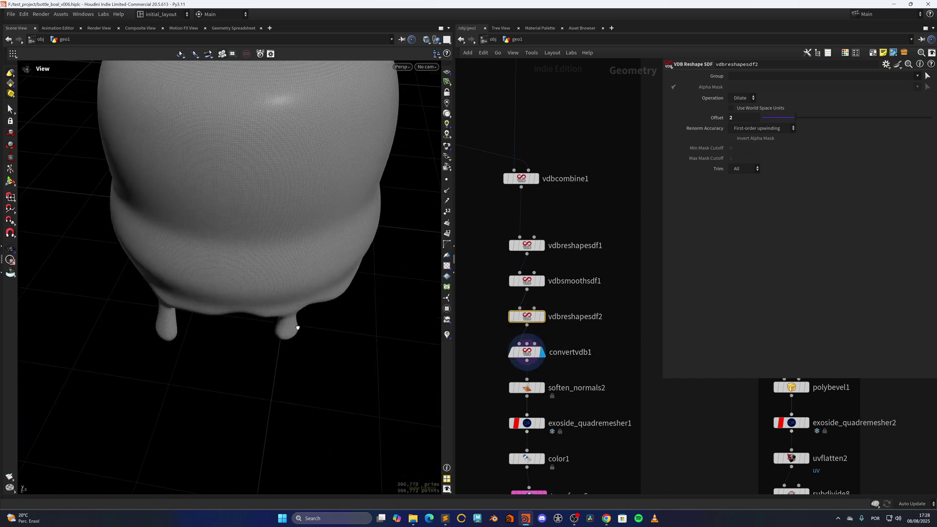
pyautogui.scroll(-3, 291, 305)
pyautogui.moveTo(548, 408); pyautogui.dragTo(540, 304, button='middle')
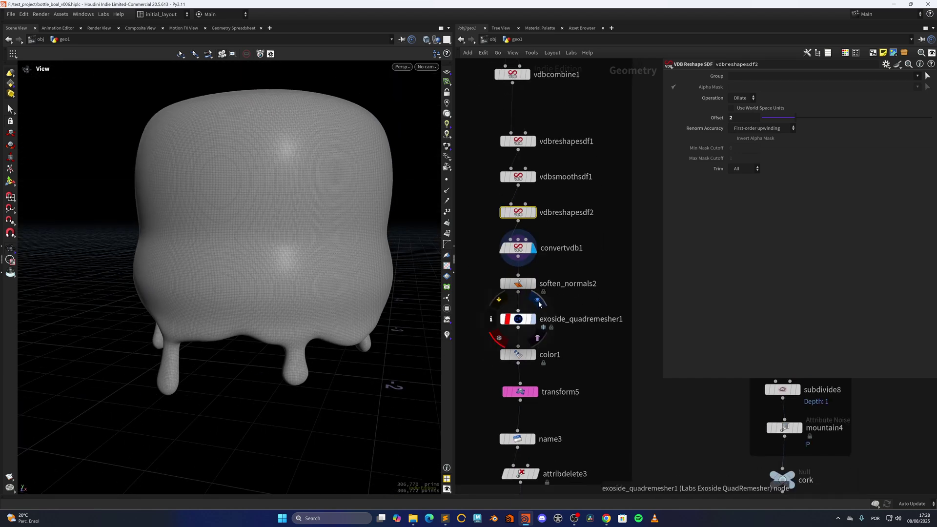
# - Display exoside_quadremesher1 and examine the remeshed quad topology of the dripping neck shell
pyautogui.click(539, 300)
pyautogui.scroll(3, 276, 306)
pyautogui.scroll(-2, 290, 322)
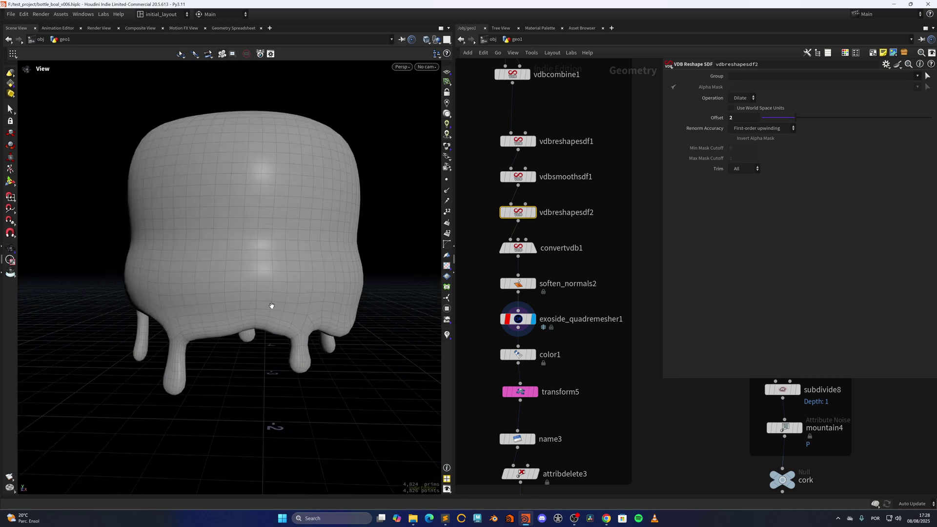
pyautogui.press('f')
pyautogui.scroll(-4, 316, 297)
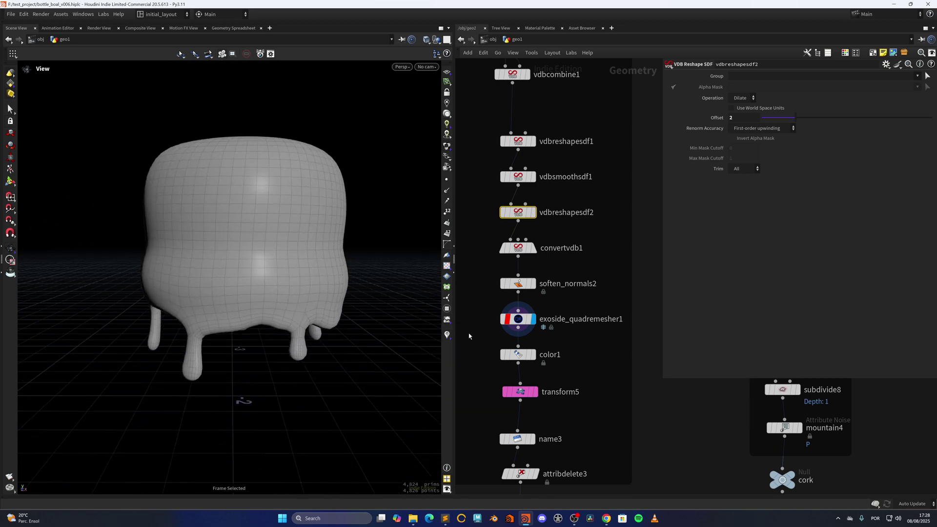
pyautogui.moveTo(571, 364); pyautogui.dragTo(573, 325, button='middle')
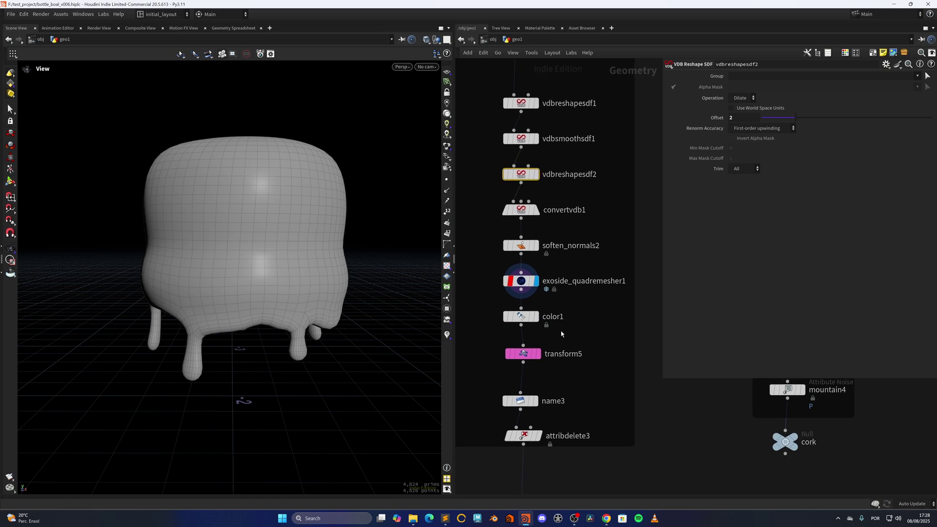
pyautogui.moveTo(301, 269)
pyautogui.mouseDown()
pyautogui.moveTo(278, 263)
pyautogui.moveTo(346, 261)
pyautogui.moveTo(303, 286)
pyautogui.moveTo(312, 264)
pyautogui.mouseUp()
pyautogui.click(521, 280)
pyautogui.scroll(3, 307, 265)
# - Display transform5, open its parameters, and reveal the expression that drives its Y rotation
pyautogui.moveTo(577, 332); pyautogui.dragTo(584, 276, button='middle')
pyautogui.click(545, 297)
pyautogui.moveTo(331, 288); pyautogui.dragTo(337, 291)
pyautogui.click(531, 297)
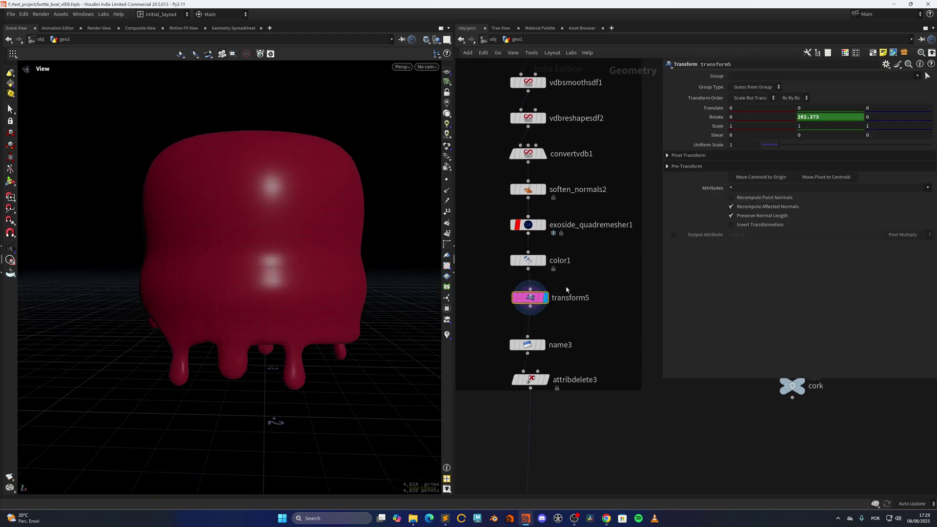
pyautogui.click(716, 117)
pyautogui.moveTo(341, 285); pyautogui.dragTo(361, 278, button='right')
# - Display attribdelete3 at the end of the neck branch and view the entire node network
pyautogui.moveTo(561, 339); pyautogui.dragTo(563, 276, button='middle')
pyautogui.click(549, 318)
pyautogui.press('h')
pyautogui.moveTo(590, 371); pyautogui.dragTo(580, 304, button='middle')
pyautogui.scroll(-5, 521, 276)
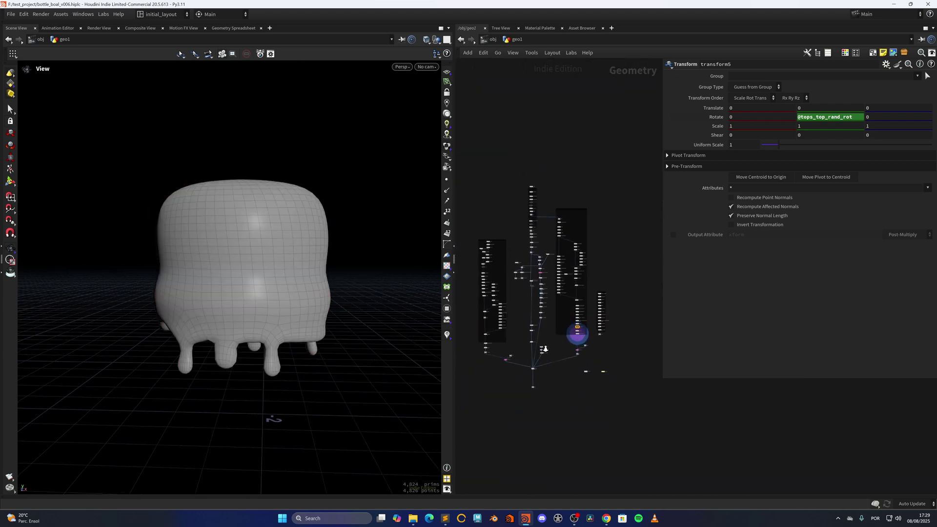
# - Display the bottle null and frame the bottle's neck and shoulders in the viewport
pyautogui.scroll(3, 519, 352)
pyautogui.scroll(5, 504, 282)
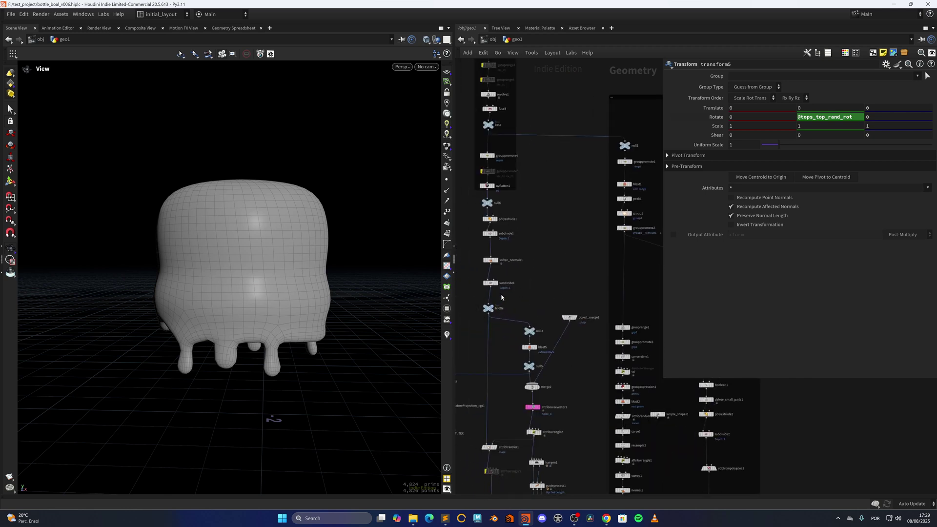
pyautogui.click(497, 299)
pyautogui.moveTo(509, 337); pyautogui.dragTo(502, 226, button='middle')
pyautogui.moveTo(358, 309); pyautogui.dragTo(269, 425, button='right')
pyautogui.moveTo(269, 425); pyautogui.dragTo(306, 295, button='middle')
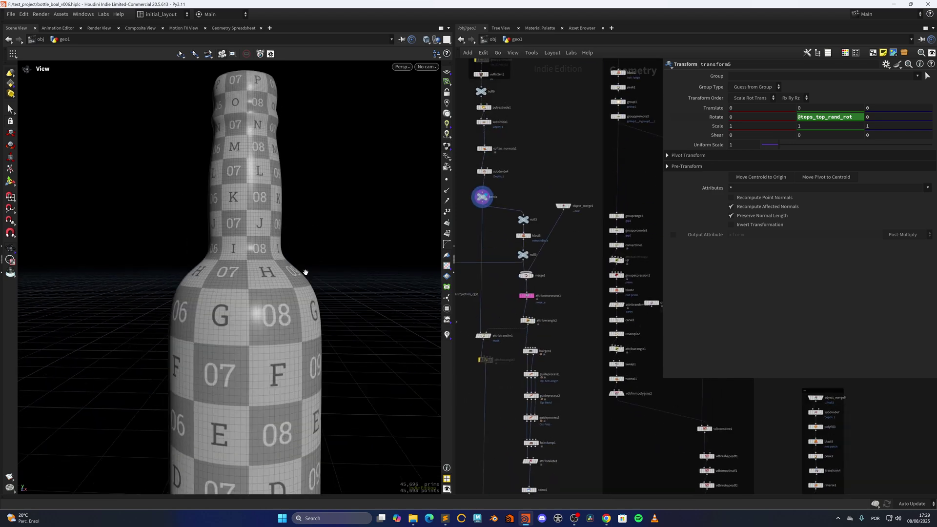
# - Display blast5, merge2 and object_merge1 in turn to examine the inputs of the hair branch
pyautogui.scroll(4, 504, 240)
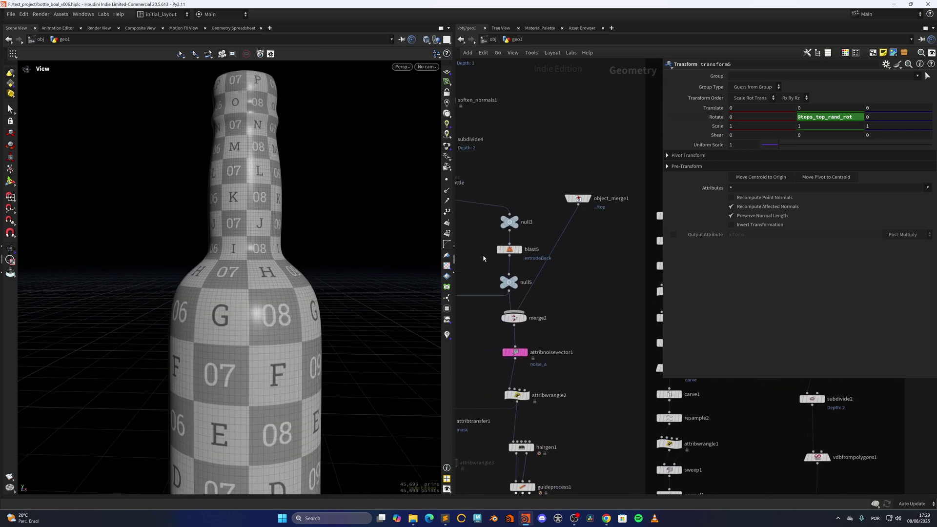
pyautogui.click(523, 237)
pyautogui.moveTo(303, 185); pyautogui.dragTo(277, 241)
pyautogui.click(528, 304)
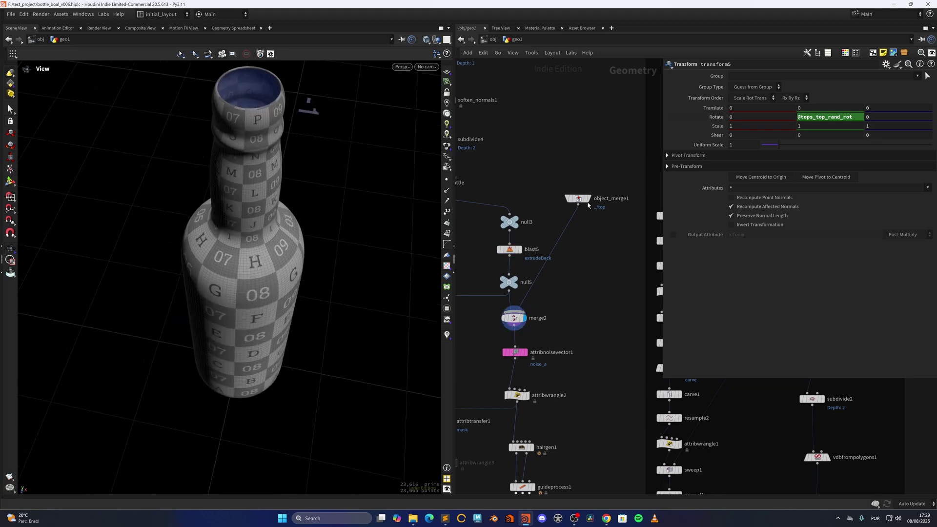
pyautogui.click(594, 186)
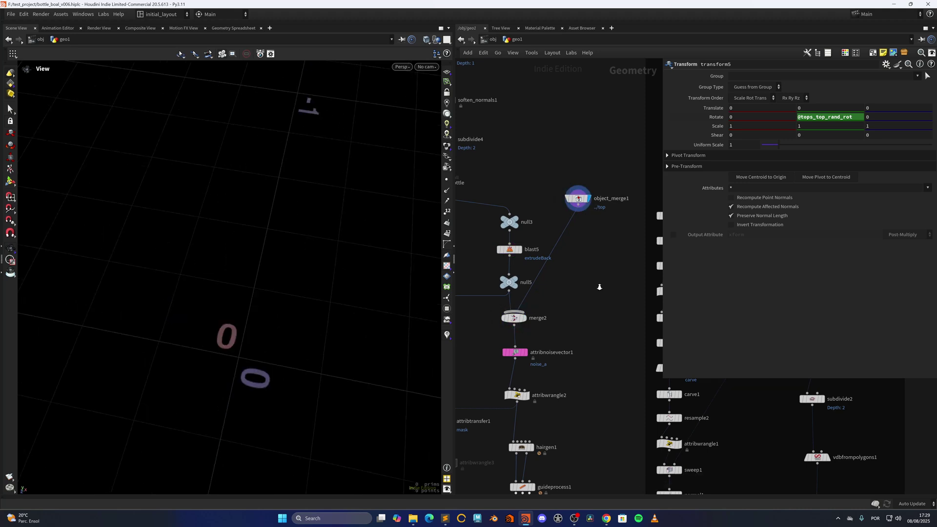
# - Display attribdelete3, open switch2's parameters, and toggle its Select Input between expression and evaluated value
pyautogui.scroll(-6, 562, 254)
pyautogui.scroll(6, 582, 351)
pyautogui.click(610, 293)
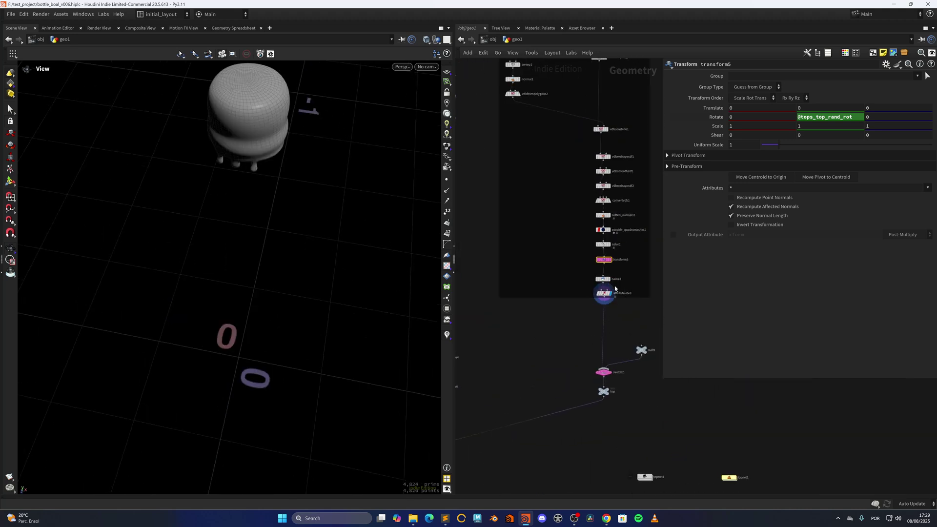
pyautogui.click(599, 372)
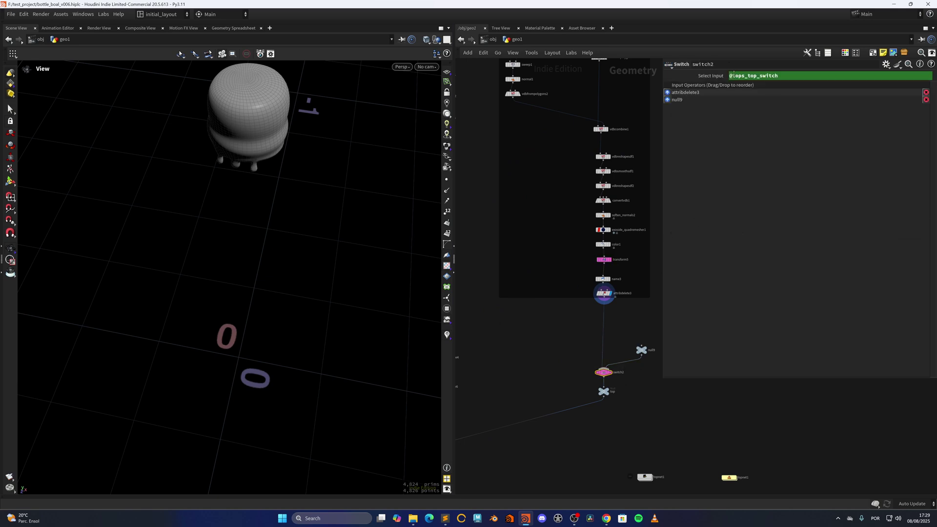
pyautogui.click(712, 76)
# - Display attribnoisevector1 on the merged bottle, orbit the view, and open the node's parameters
pyautogui.moveTo(505, 324); pyautogui.dragTo(651, 493, button='middle')
pyautogui.moveTo(603, 209); pyautogui.dragTo(598, 314, button='middle')
pyautogui.scroll(4, 586, 273)
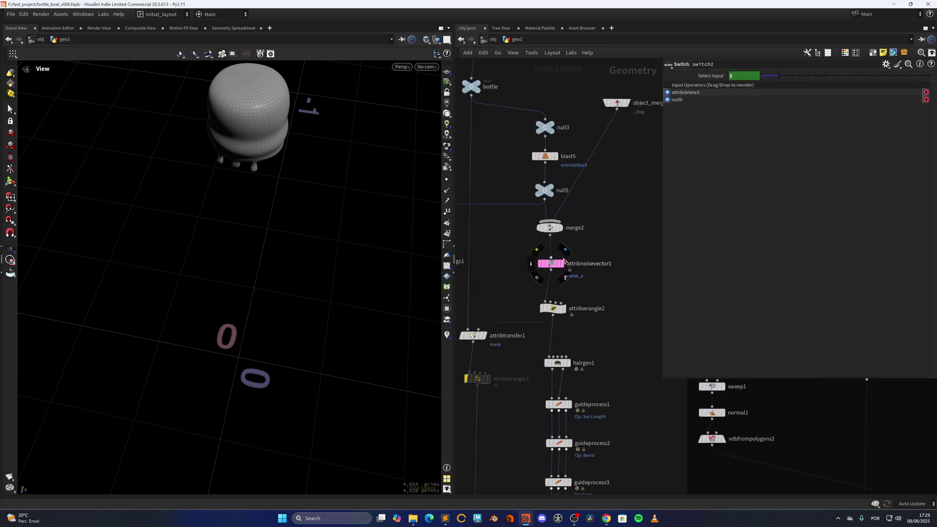
pyautogui.click(566, 252)
pyautogui.moveTo(380, 268); pyautogui.dragTo(350, 247)
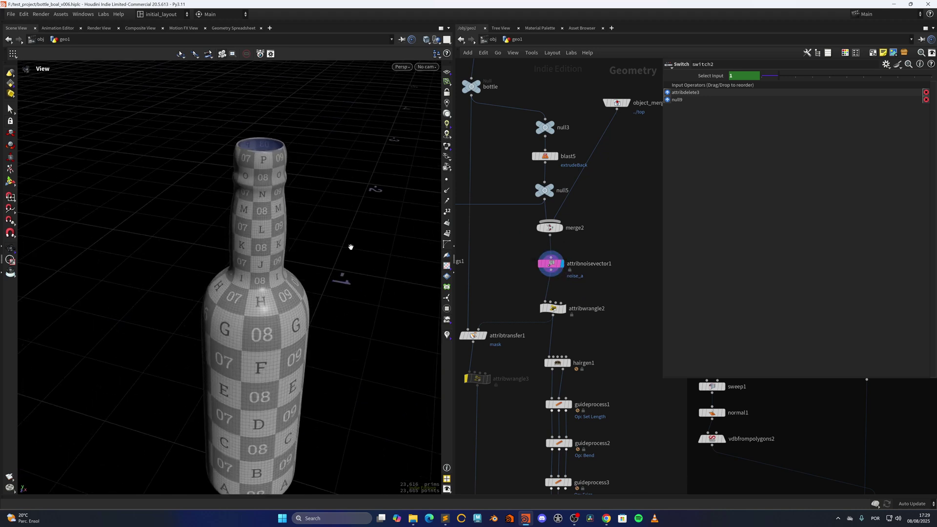
pyautogui.click(553, 263)
# - Open attribnoisevector1's node info, switch the noise_a attribute visualization on and off, and close the info window
pyautogui.middleClick(554, 264)
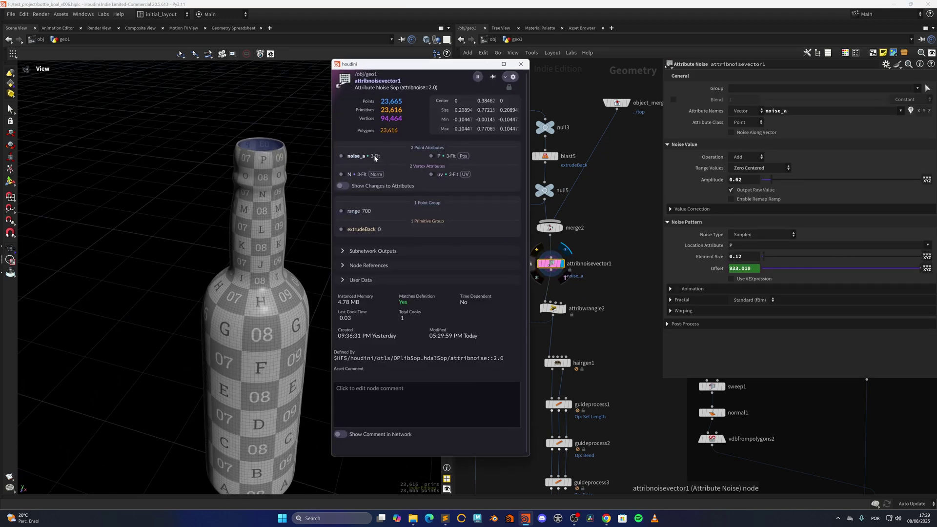
pyautogui.click(342, 157)
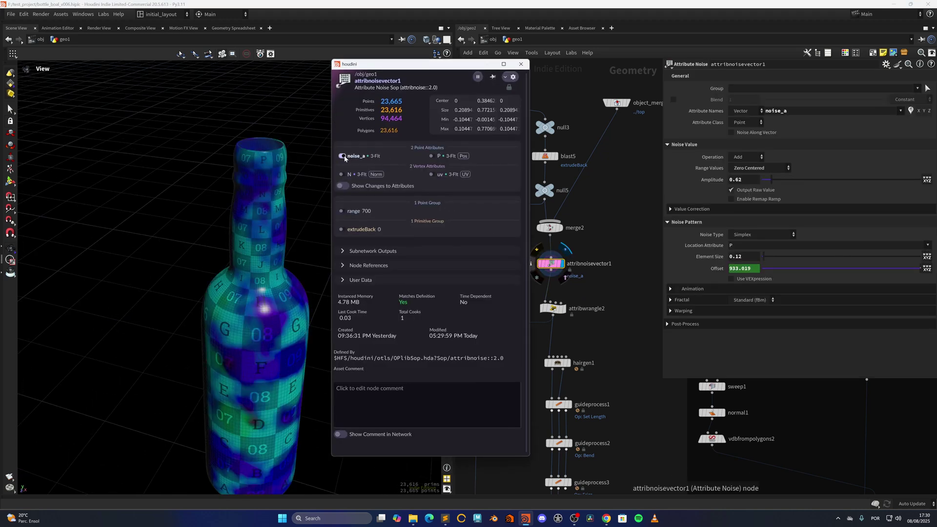
pyautogui.click(343, 156)
pyautogui.click(521, 64)
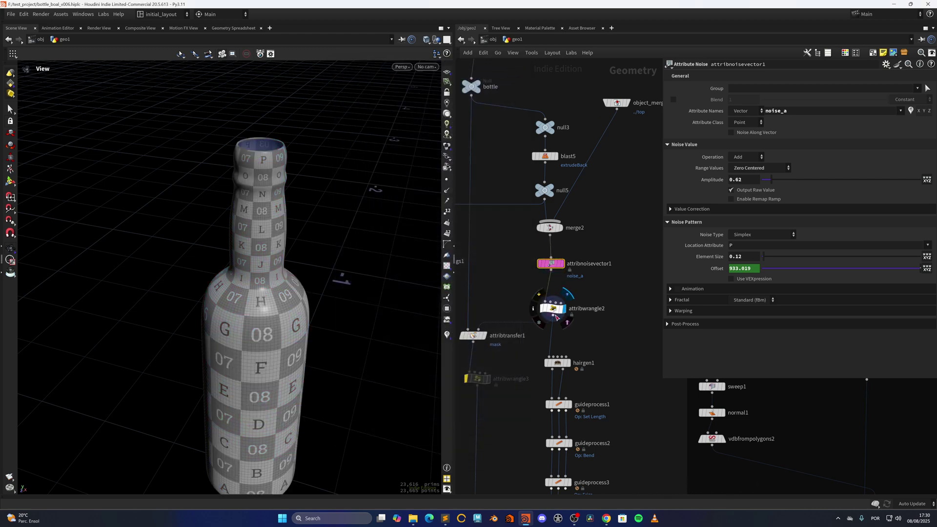
# - Visualize attribwrangle2's mask attribute on the bottle and hide the UV grid texture in the viewport
pyautogui.middleClick(549, 315)
pyautogui.click(346, 201)
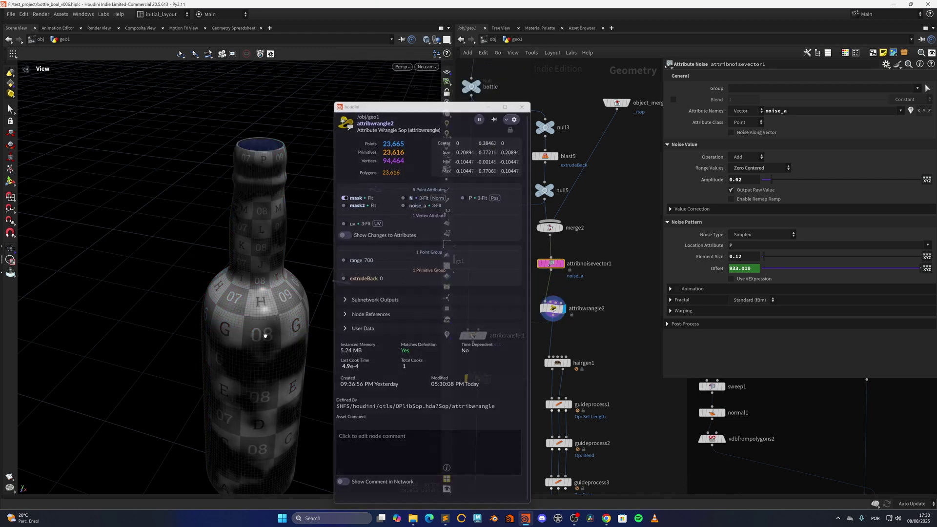
pyautogui.click(446, 265)
pyautogui.moveTo(361, 323); pyautogui.dragTo(278, 309, button='right')
pyautogui.moveTo(278, 309); pyautogui.dragTo(328, 293)
# - Open attribwrangle2's VEX code and orbit around the bottle to compare it with the noisy mask
pyautogui.click(553, 309)
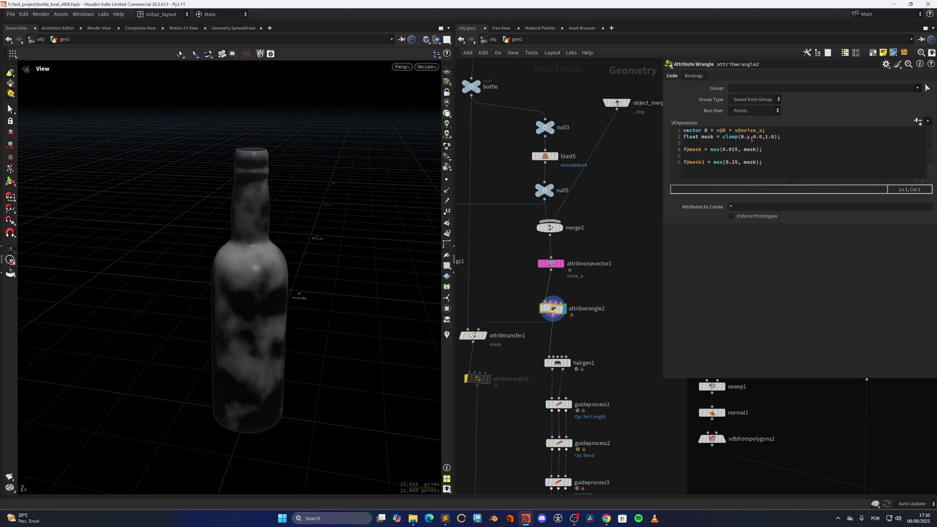
pyautogui.moveTo(283, 276); pyautogui.dragTo(242, 251)
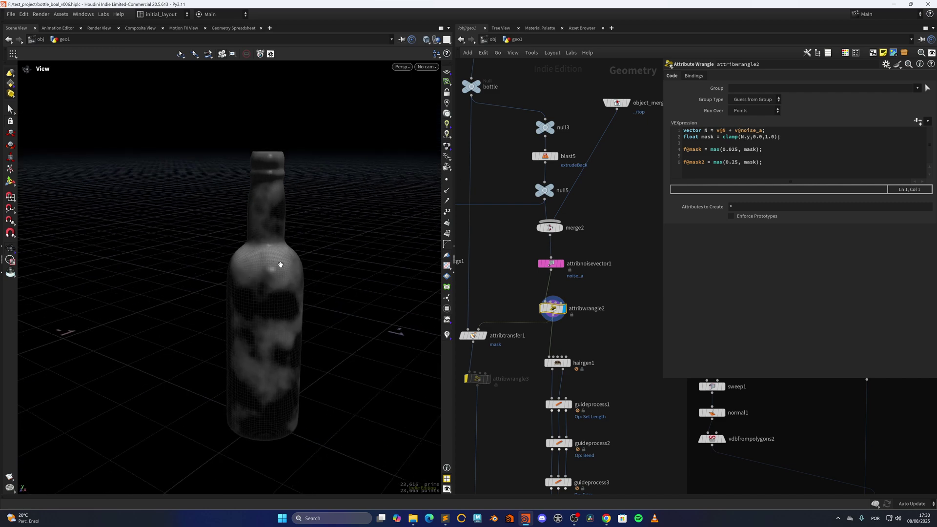
pyautogui.moveTo(295, 264); pyautogui.dragTo(272, 346)
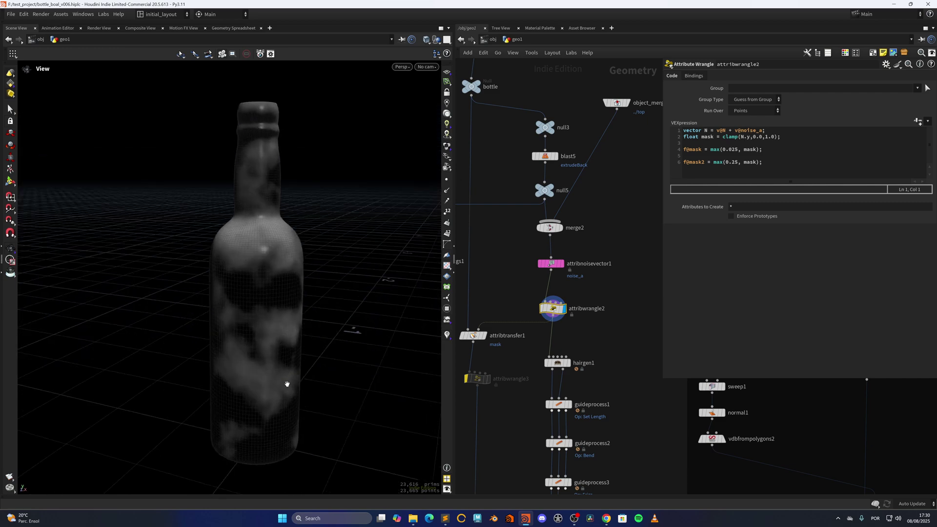
pyautogui.moveTo(252, 302); pyautogui.dragTo(293, 286)
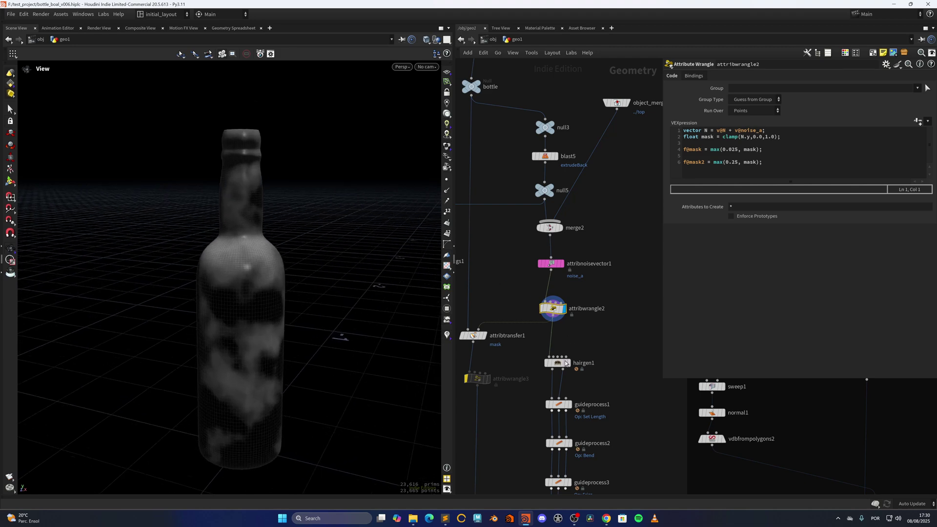
# - Display hairgen1 and review its thickness, density and density attribute parameters
pyautogui.click(568, 362)
pyautogui.click(557, 363)
pyautogui.moveTo(606, 310); pyautogui.dragTo(589, 284, button='middle')
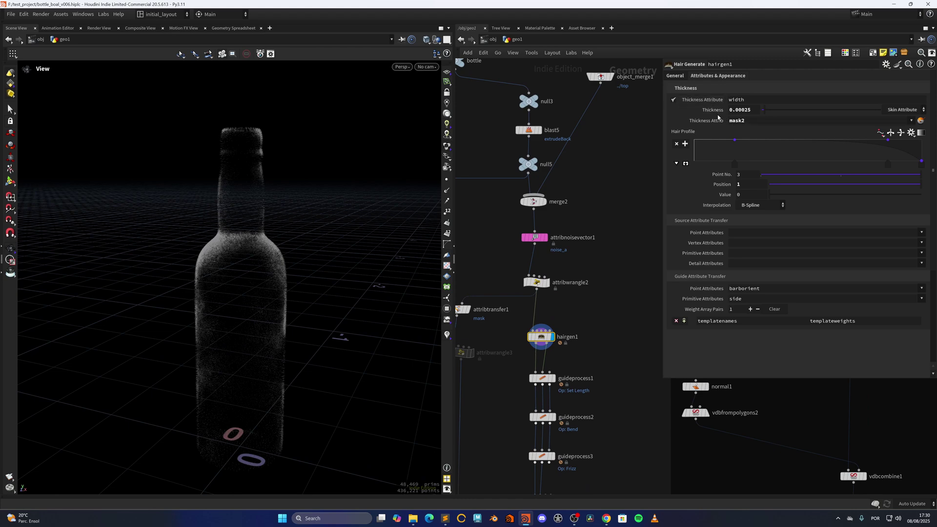
pyautogui.scroll(10, 703, 103)
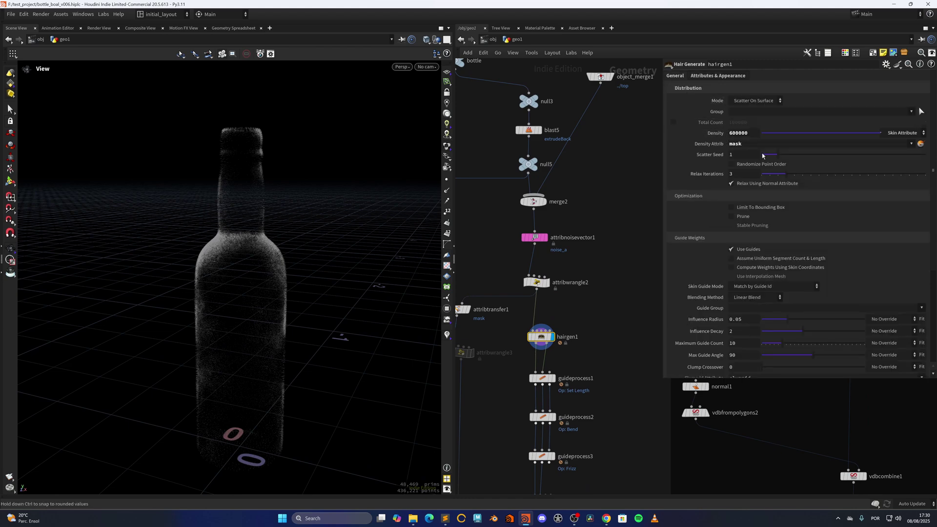
pyautogui.scroll(-3, 508, 268)
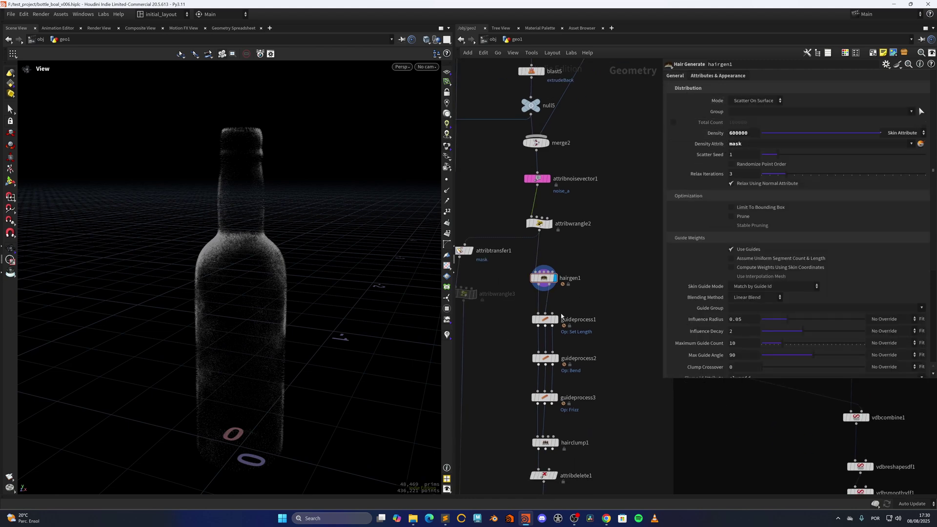
# - Review the Set Length parameters of guideprocess1 and the Bend parameters of guideprocess2
pyautogui.click(544, 320)
pyautogui.scroll(-2, 542, 322)
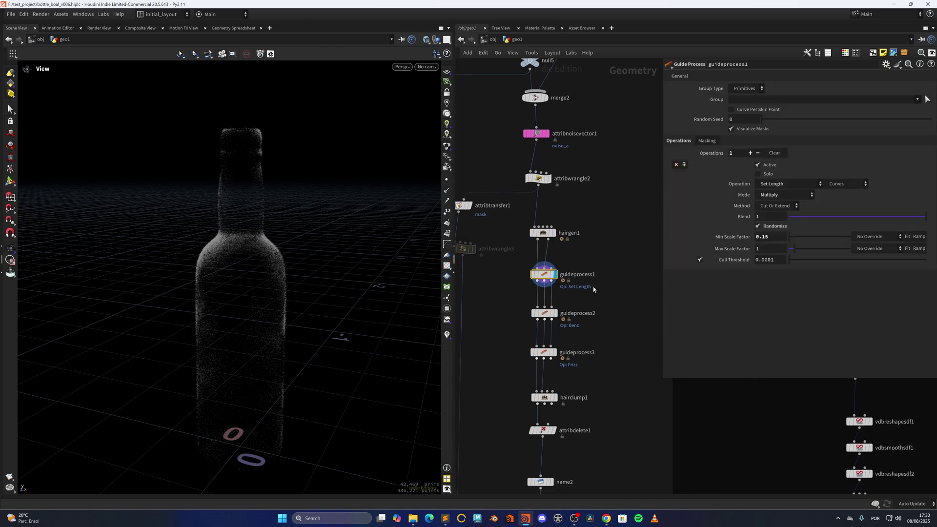
pyautogui.click(545, 313)
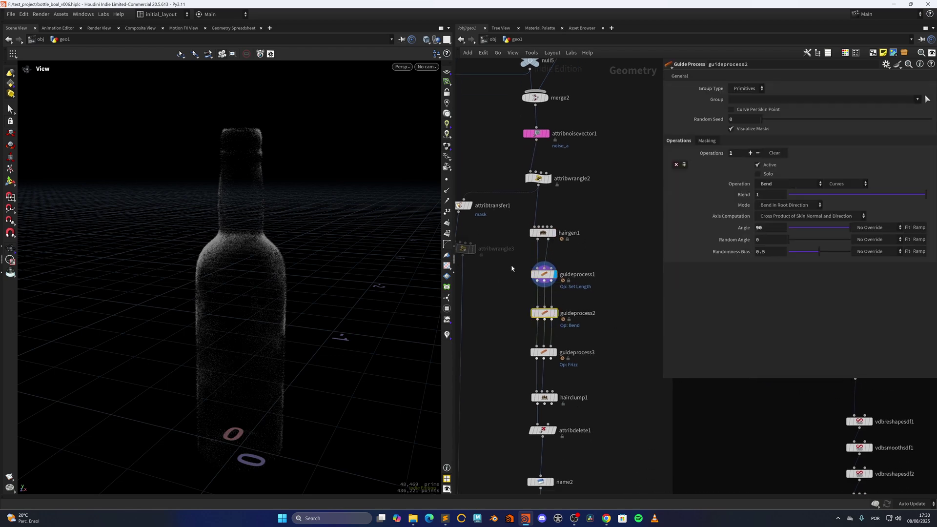
pyautogui.moveTo(508, 262); pyautogui.dragTo(597, 285)
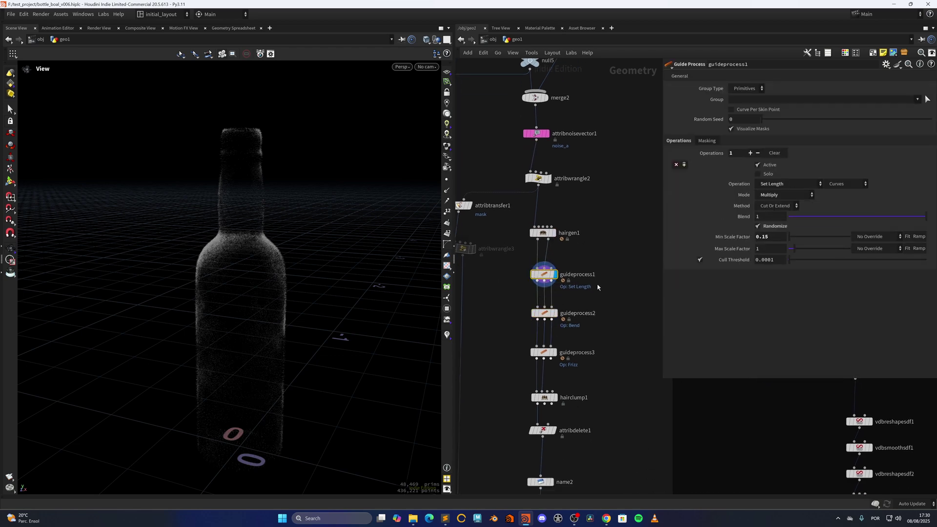
# - Step through guideprocess2, guideprocess3 and hairclump1, and inspect the clumped hairs on the bottle up close
pyautogui.press('Down')
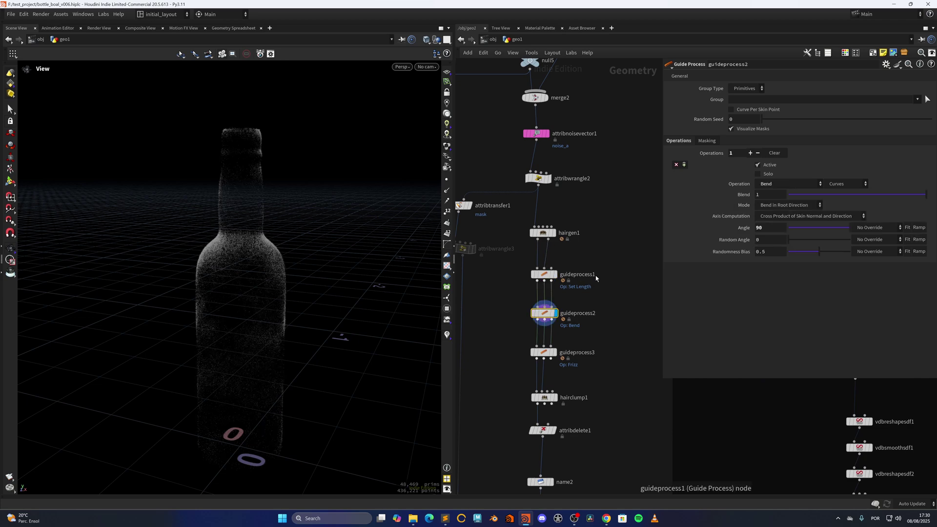
pyautogui.press('Down')
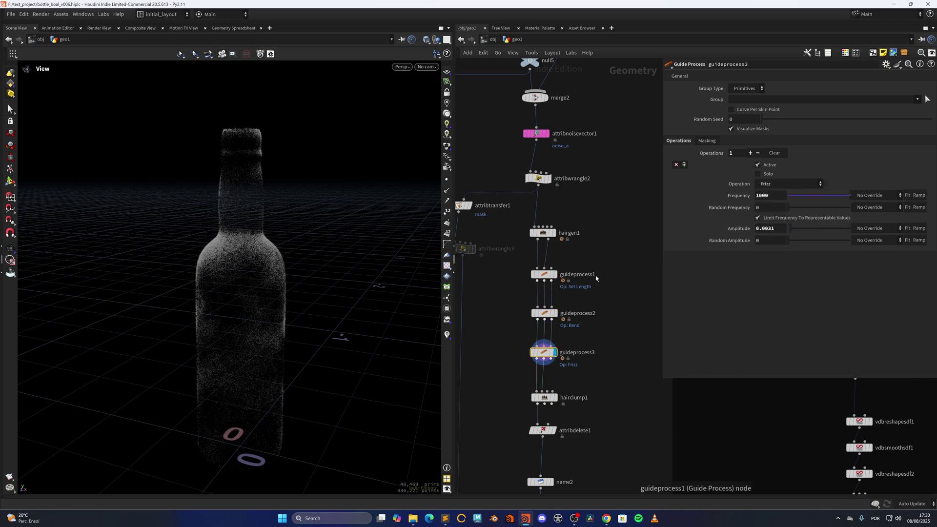
pyautogui.press('Down')
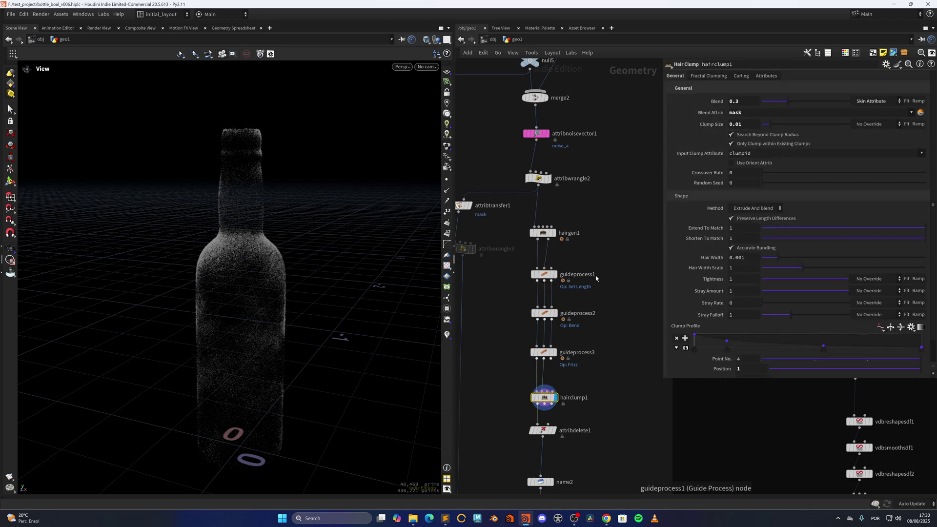
pyautogui.scroll(10, 234, 256)
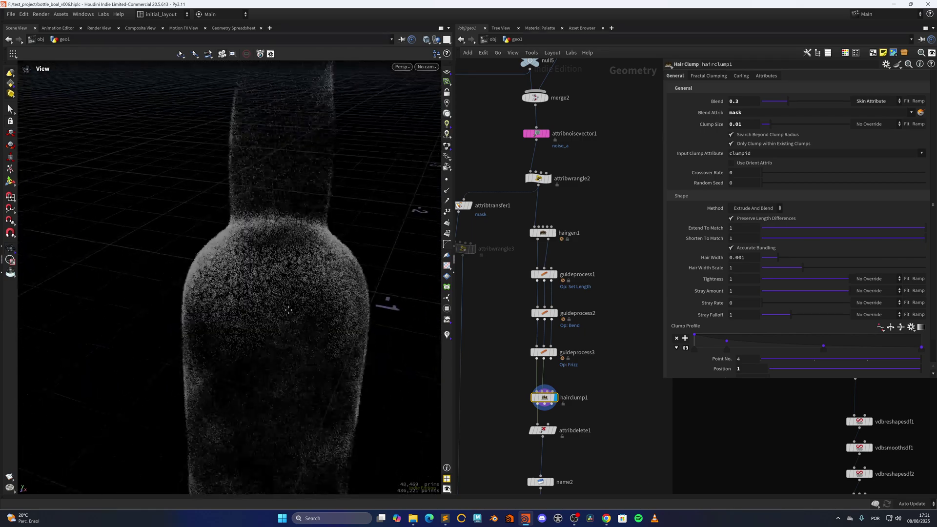
pyautogui.moveTo(289, 310); pyautogui.dragTo(289, 265, button='right')
pyautogui.scroll(-4, 311, 235)
pyautogui.moveTo(309, 237); pyautogui.dragTo(302, 263)
pyautogui.moveTo(305, 237); pyautogui.dragTo(291, 288, button='middle')
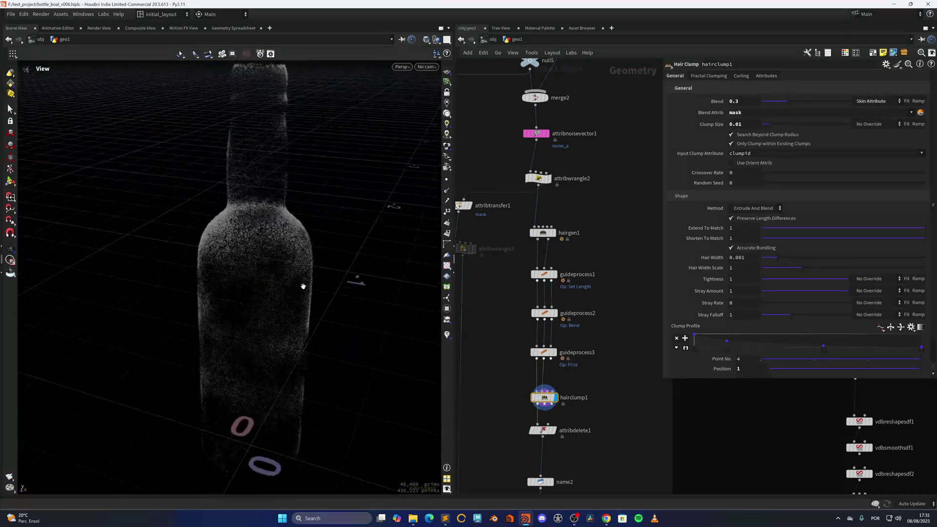
pyautogui.moveTo(291, 289); pyautogui.dragTo(294, 255)
# - Follow the hair branch from hairclump1 down to the DUST_HAIRS null
pyautogui.moveTo(499, 417); pyautogui.dragTo(504, 325, button='middle')
pyautogui.press('Down')
pyautogui.press('Down')
pyautogui.press('Down')
pyautogui.scroll(-5, 473, 343)
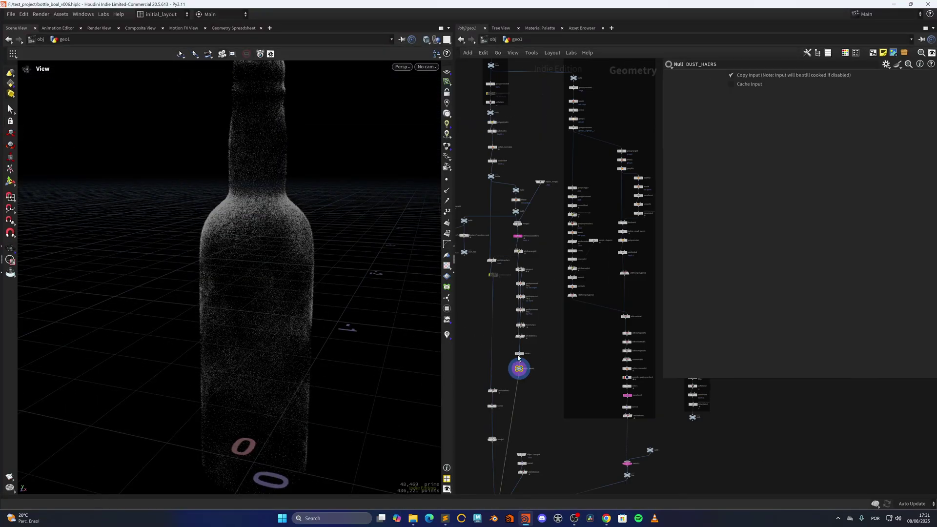
# - Display name4 at the end of the details branch, show its parameters and inspect the framed rope ring and hanging tag
pyautogui.moveTo(536, 436); pyautogui.dragTo(601, 350, button='middle')
pyautogui.scroll(2, 601, 350)
pyautogui.scroll(-6, 552, 284)
pyautogui.moveTo(485, 195); pyautogui.dragTo(573, 277, button='middle')
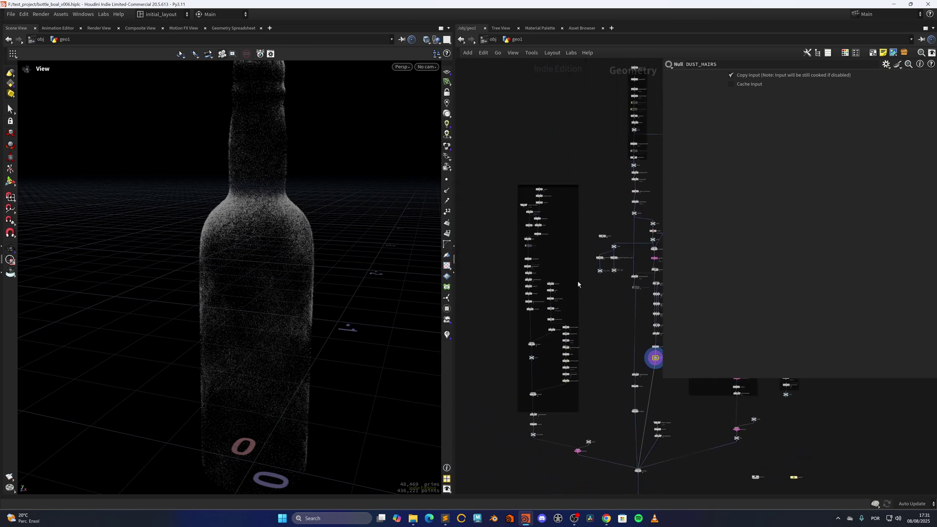
pyautogui.scroll(6, 569, 294)
pyautogui.moveTo(572, 320); pyautogui.dragTo(578, 185, button='middle')
pyautogui.scroll(4, 526, 379)
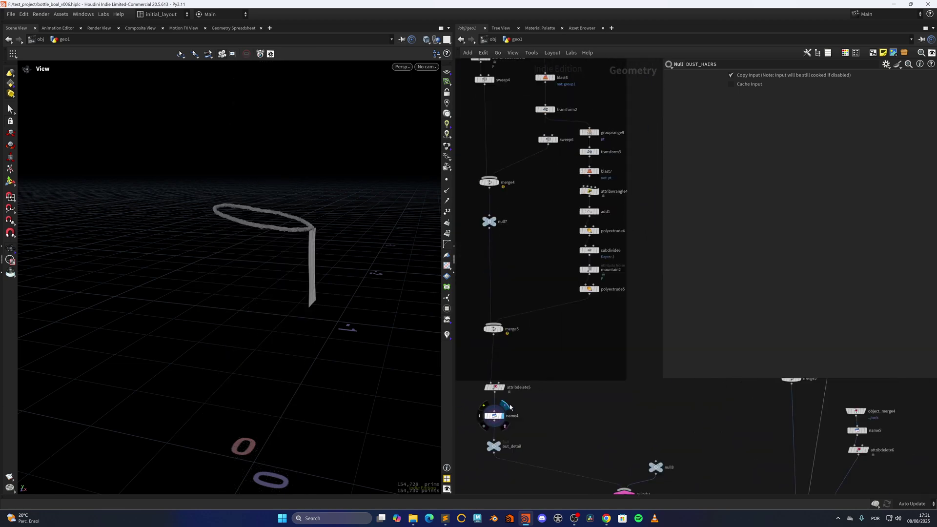
pyautogui.hotkey('space', 'g')
pyautogui.scroll(-1, 354, 275)
pyautogui.moveTo(354, 276); pyautogui.dragTo(326, 281)
pyautogui.click(490, 414)
pyautogui.moveTo(342, 261); pyautogui.dragTo(315, 316, button='middle')
pyautogui.moveTo(315, 316); pyautogui.dragTo(290, 282)
pyautogui.moveTo(344, 308); pyautogui.dragTo(263, 315)
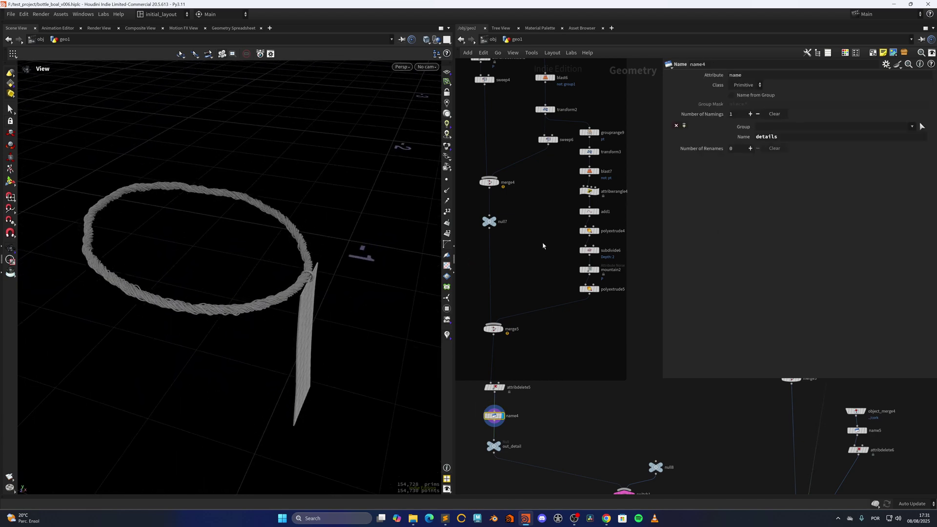
# - Display object_merge3, subdivide5 and ray1 in the details branch to inspect the source bottle and the ring curve around it
pyautogui.scroll(-6, 544, 240)
pyautogui.moveTo(543, 240); pyautogui.dragTo(539, 385, button='middle')
pyautogui.scroll(6, 540, 282)
pyautogui.moveTo(538, 268); pyautogui.dragTo(550, 390, button='middle')
pyautogui.scroll(3, 546, 315)
pyautogui.click(509, 269)
pyautogui.moveTo(363, 279); pyautogui.dragTo(331, 327, button='right')
pyautogui.moveTo(331, 326); pyautogui.dragTo(295, 310, button='middle')
pyautogui.moveTo(295, 309); pyautogui.dragTo(342, 288, button='right')
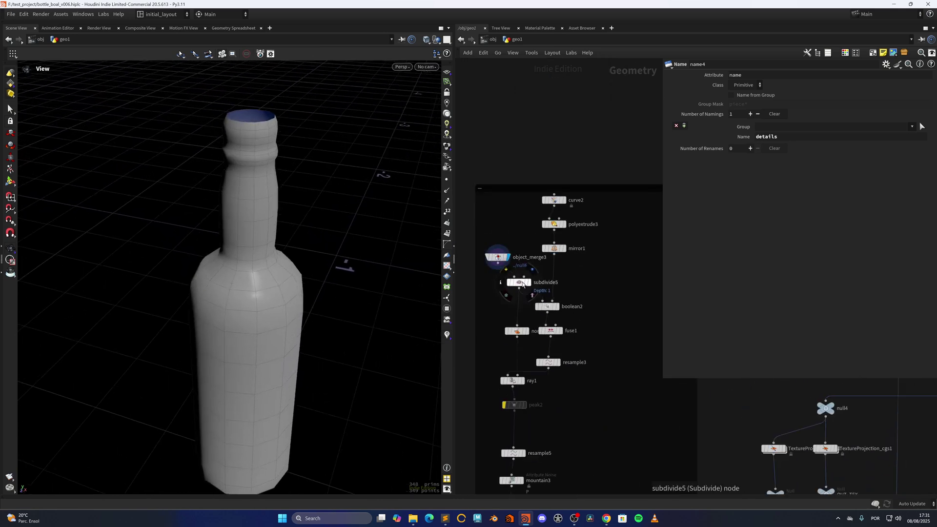
pyautogui.click(532, 273)
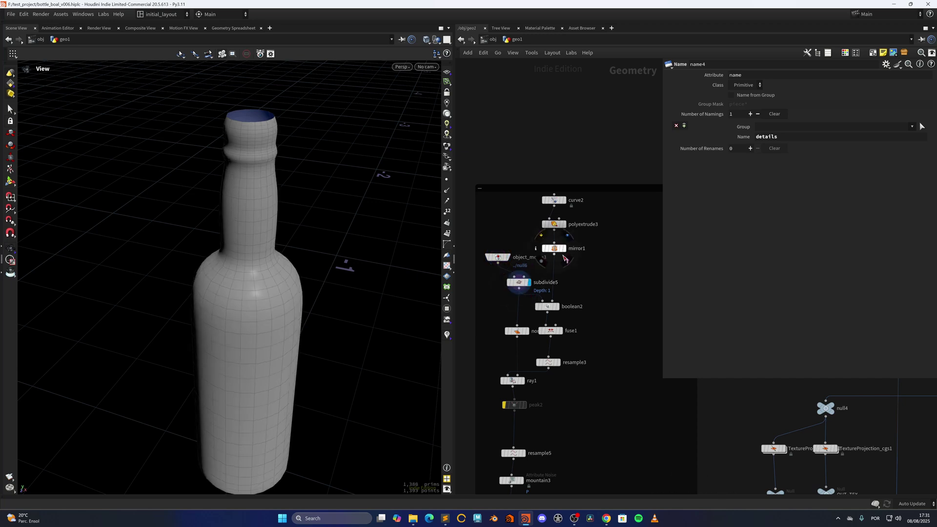
pyautogui.click(527, 372)
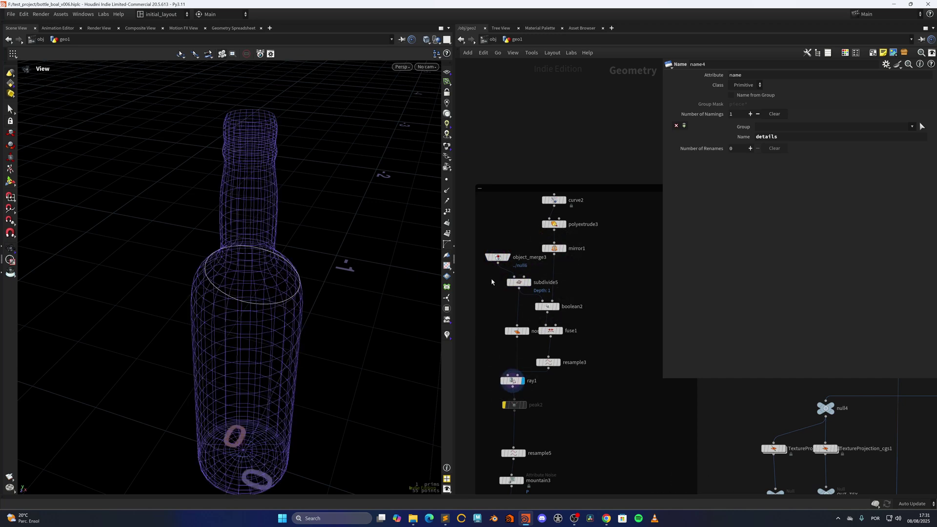
# - View curve2 from the front, then mirror1 in perspective with subdivide5 shown as a template wireframe
pyautogui.click(564, 197)
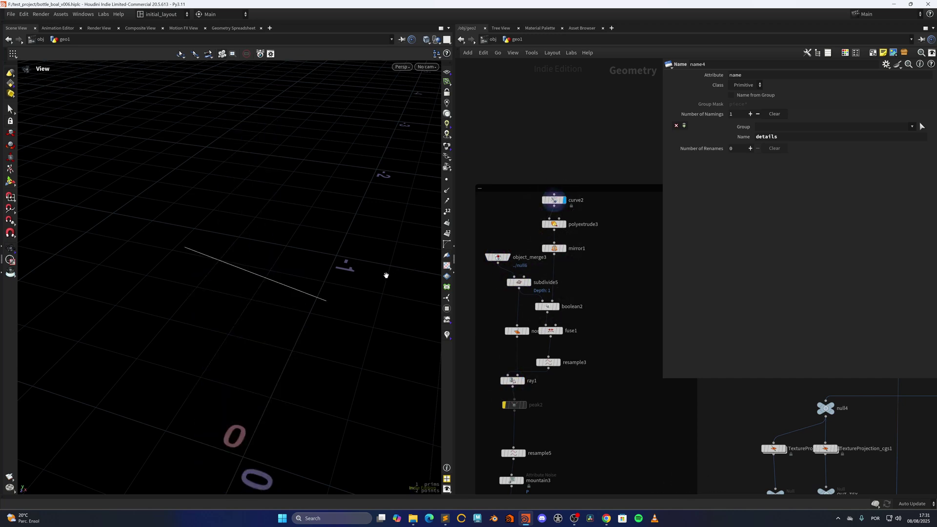
pyautogui.hotkey('space', '3')
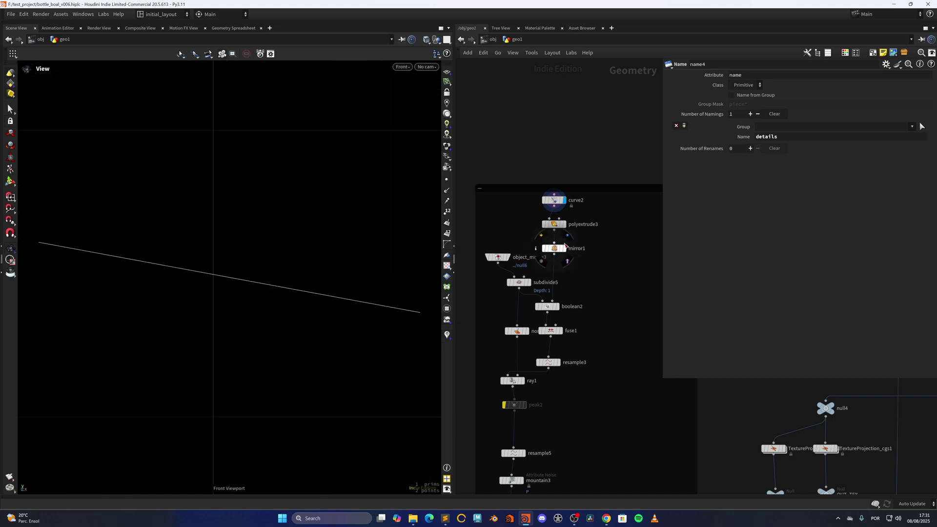
pyautogui.click(564, 249)
pyautogui.hotkey('space', '1')
pyautogui.moveTo(289, 294); pyautogui.dragTo(322, 278)
pyautogui.click(527, 282)
pyautogui.moveTo(521, 300); pyautogui.dragTo(524, 273, button='middle')
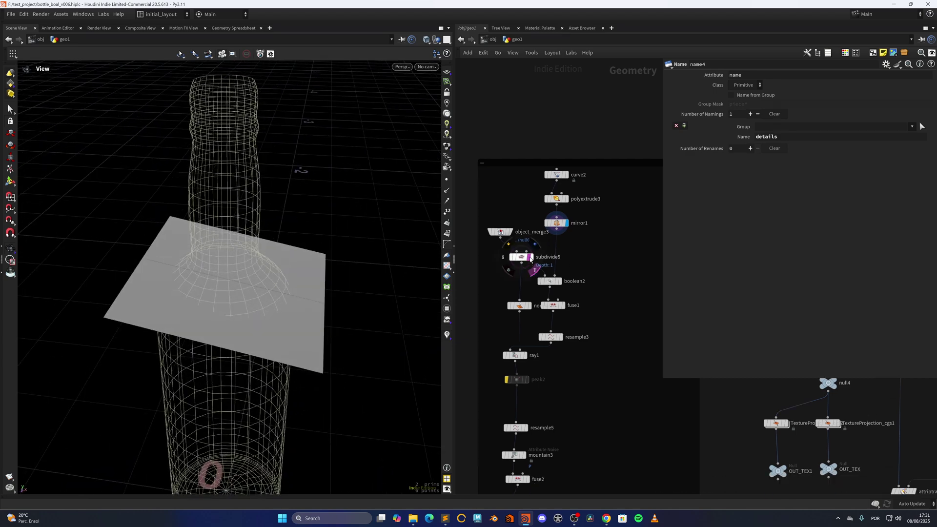
# - Remove the subdivide5 template, review boolean2's Seam operation, and display resample3 and ray1
pyautogui.click(528, 257)
pyautogui.click(559, 281)
pyautogui.click(549, 281)
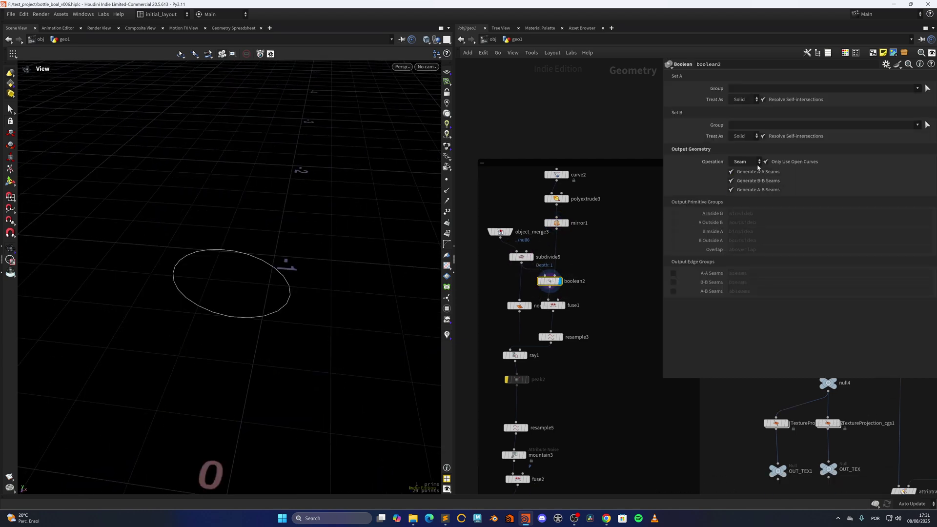
pyautogui.click(561, 337)
pyautogui.click(528, 345)
pyautogui.moveTo(550, 395); pyautogui.dragTo(556, 284, button='middle')
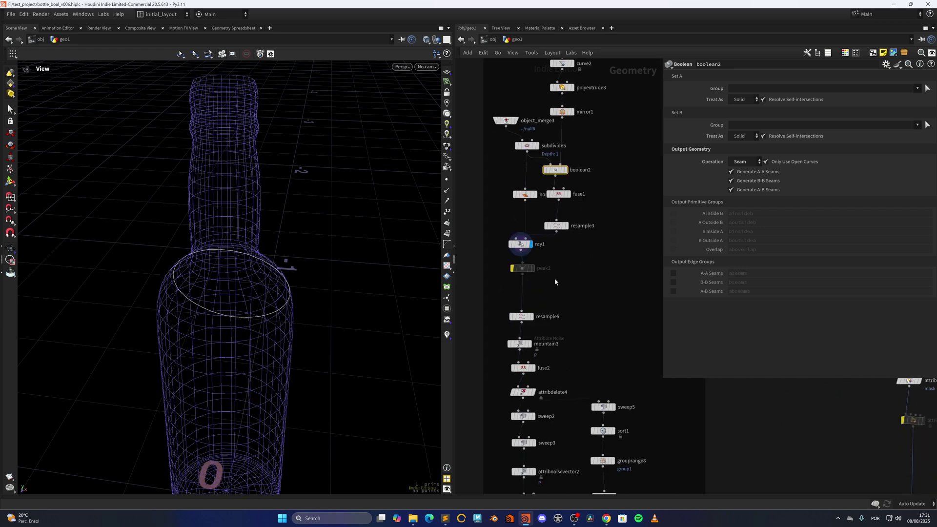
# - Display mountain3 and sweep2 in turn, and review sweep2's twisted Round Tube parameters on the zoomed-in ring
pyautogui.click(529, 344)
pyautogui.click(519, 343)
pyautogui.moveTo(566, 362); pyautogui.dragTo(535, 286, button='middle')
pyautogui.click(534, 310)
pyautogui.click(530, 321)
pyautogui.moveTo(222, 324); pyautogui.dragTo(348, 269, button='right')
pyautogui.click(519, 321)
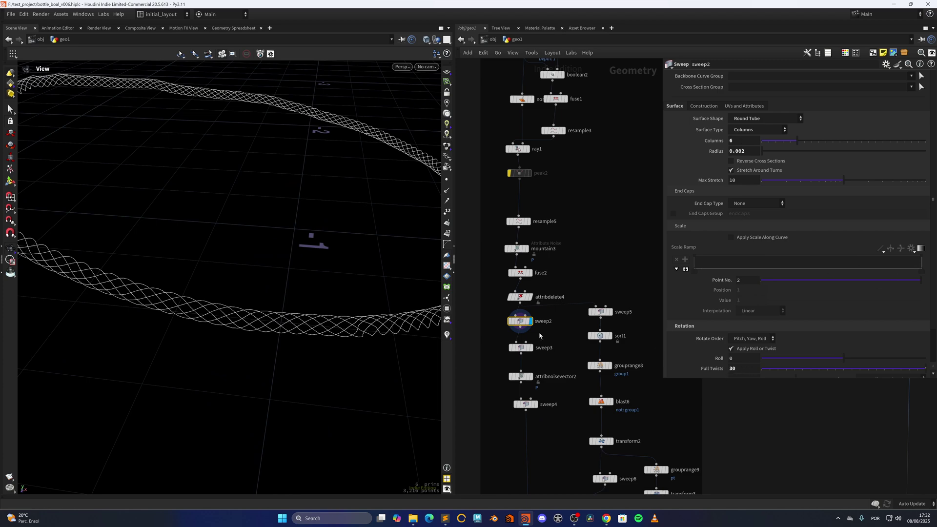
# - Display sweep3, review its sweep parameters and inspect the denser strands
pyautogui.click(531, 348)
pyautogui.click(519, 348)
pyautogui.moveTo(382, 309); pyautogui.dragTo(352, 322, button='right')
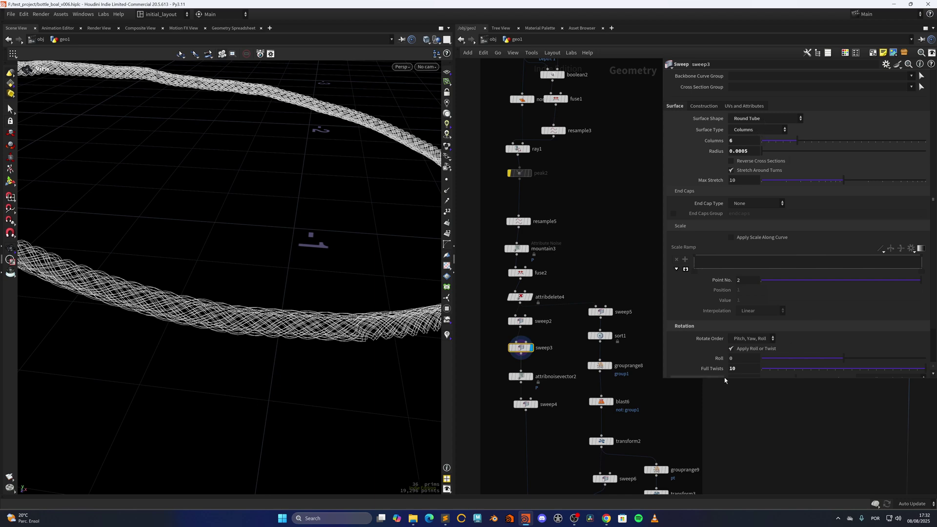
# - Display attribnoisevector2, highlight i@primnum in its offset VEXpression and inspect the noisy strands
pyautogui.click(531, 376)
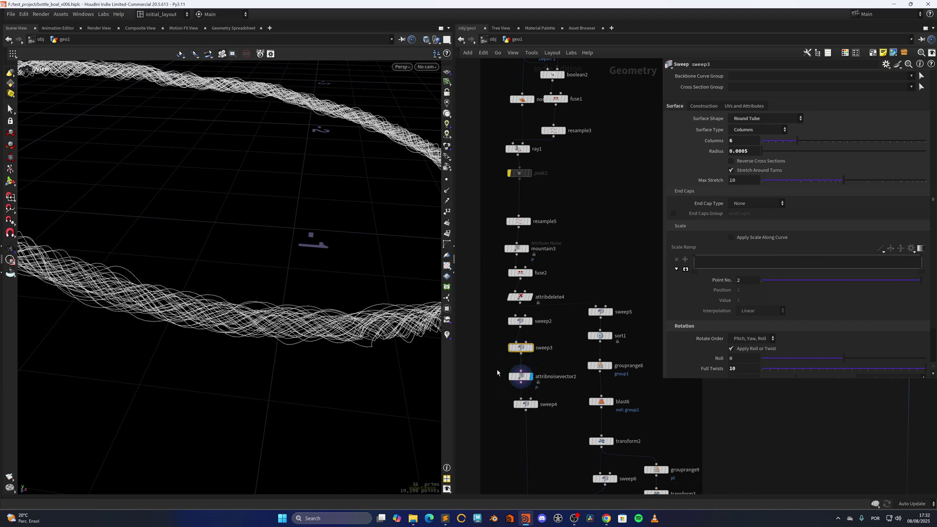
pyautogui.click(520, 376)
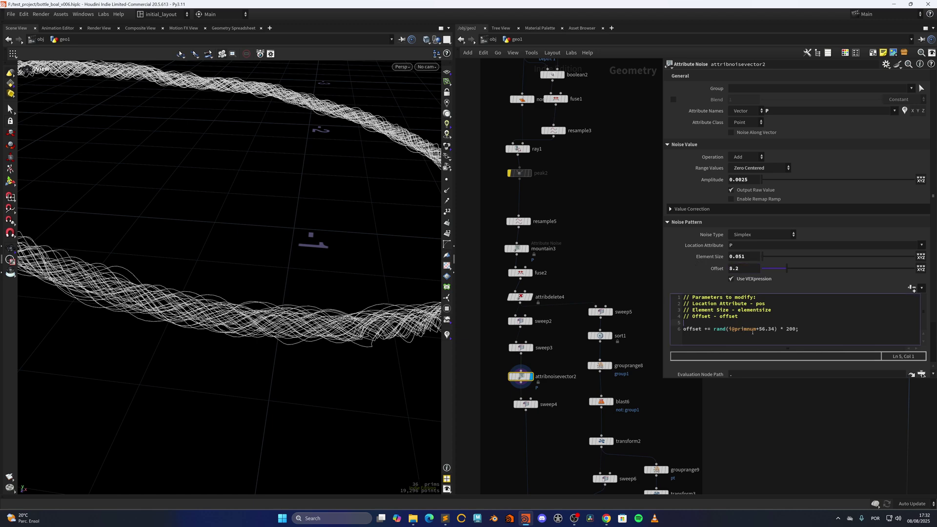
pyautogui.doubleClick(741, 330)
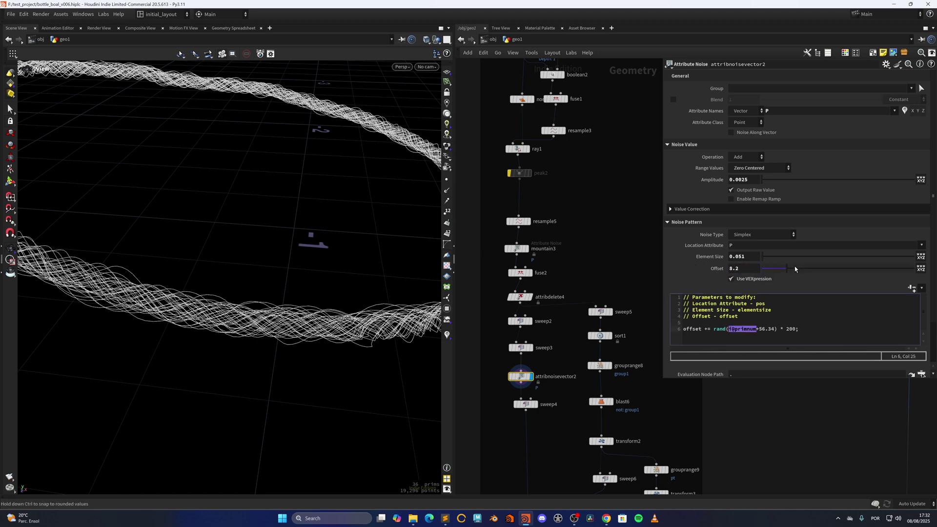
pyautogui.moveTo(398, 335); pyautogui.dragTo(335, 348)
pyautogui.moveTo(563, 387); pyautogui.dragTo(562, 348, button='middle')
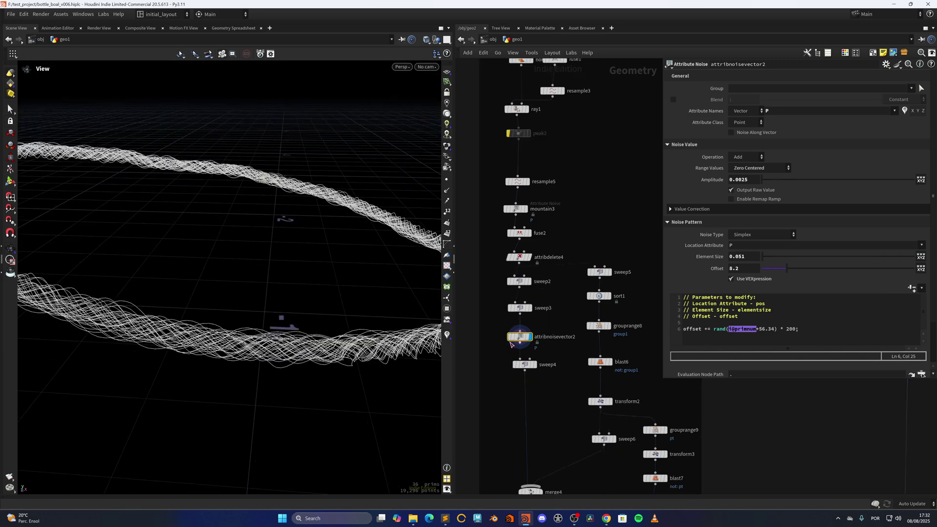
pyautogui.moveTo(282, 341); pyautogui.dragTo(296, 362, button='middle')
# - Display sweep4, review its Round Tube parameters and orbit around the full rope ring
pyautogui.click(536, 364)
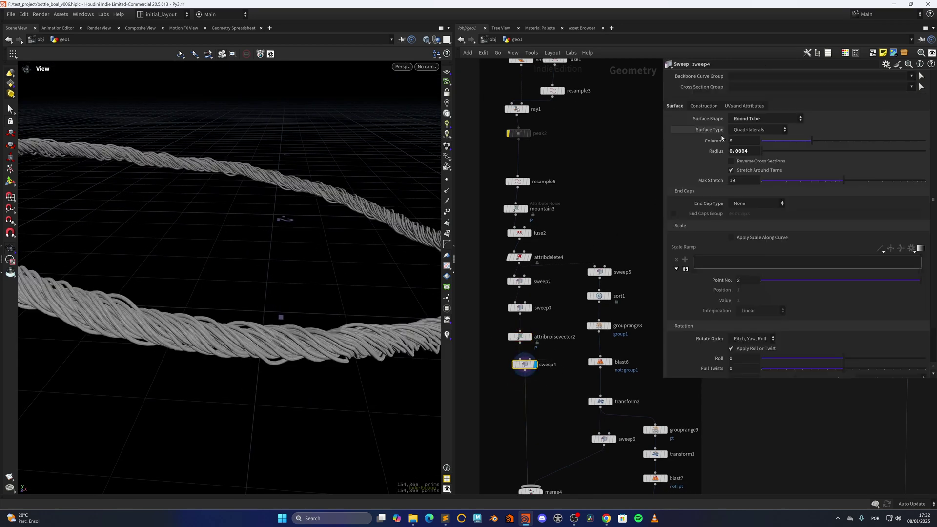
pyautogui.scroll(-6, 341, 350)
pyautogui.moveTo(324, 290); pyautogui.dragTo(316, 288, button='middle')
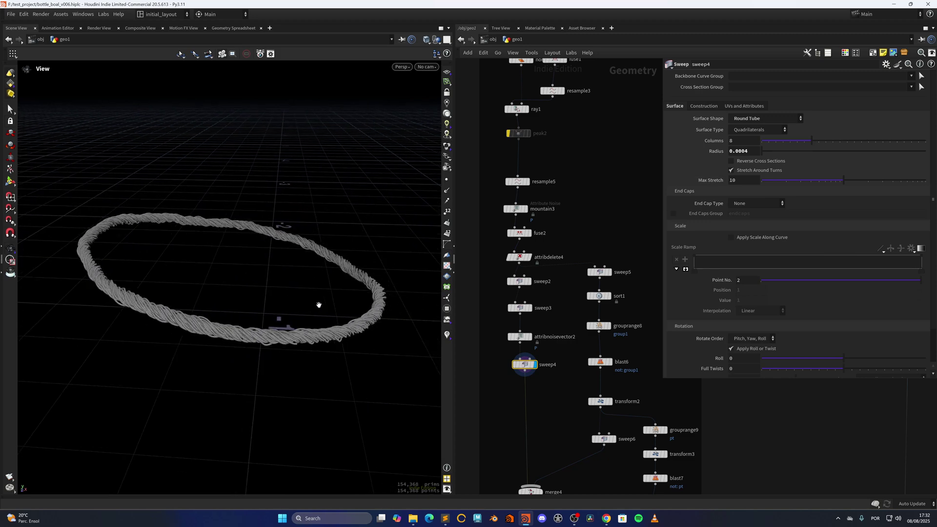
pyautogui.moveTo(315, 288); pyautogui.dragTo(351, 303)
# - Display sweep5, review its Rows surface settings and open sort1's Circular (Around Vector) primitive sort parameters
pyautogui.moveTo(618, 337); pyautogui.dragTo(562, 350, button='middle')
pyautogui.click(555, 285)
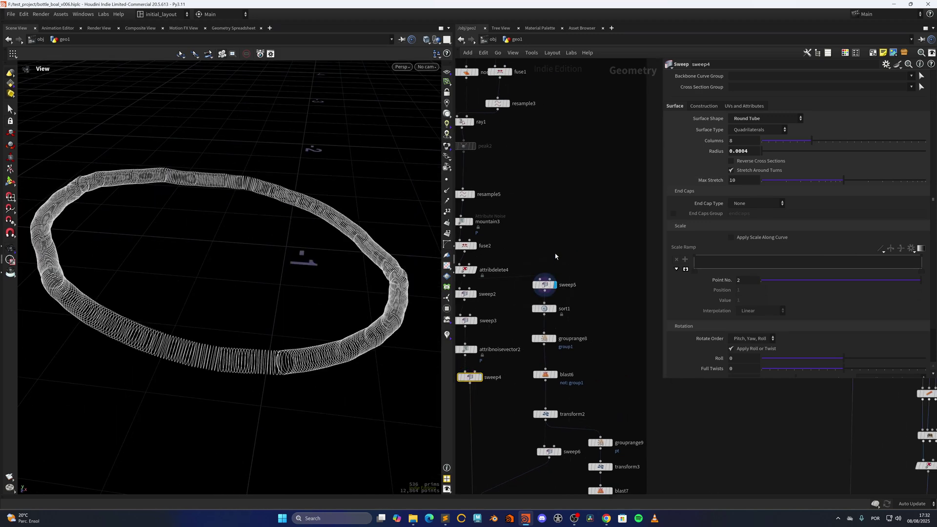
pyautogui.click(538, 287)
pyautogui.moveTo(519, 236); pyautogui.dragTo(542, 239, button='middle')
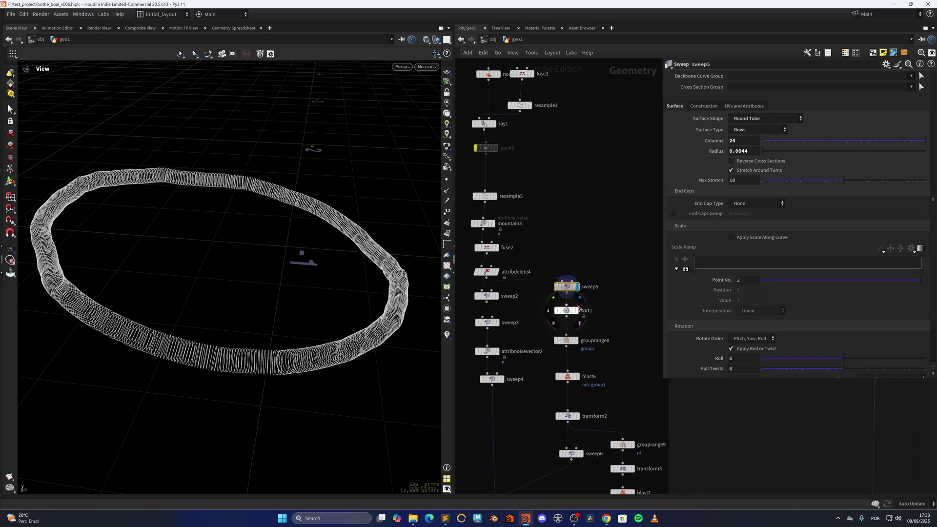
pyautogui.click(567, 310)
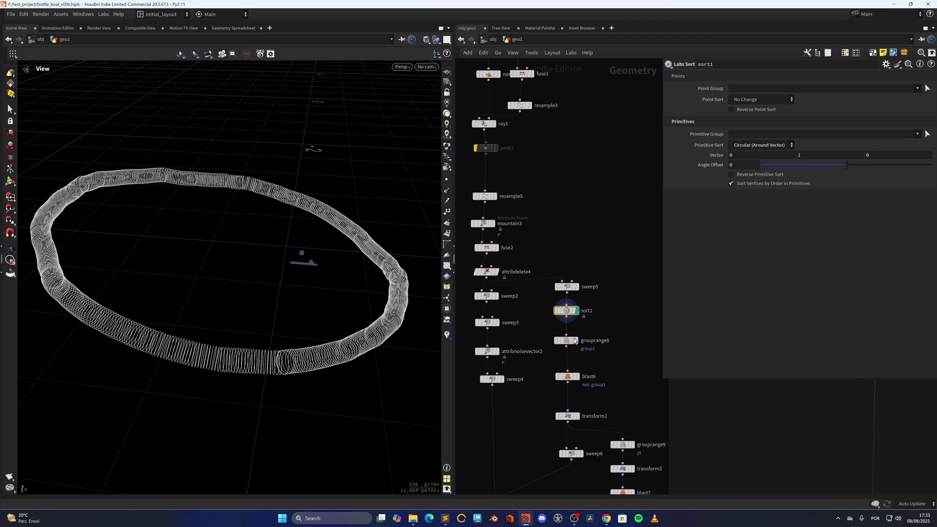
# - Open grouprange8's range filter parameters and zoom in on the single ring placed in group1
pyautogui.click(567, 340)
pyautogui.moveTo(406, 300); pyautogui.dragTo(358, 293)
pyautogui.moveTo(357, 293); pyautogui.dragTo(104, 269, button='middle')
pyautogui.moveTo(270, 268); pyautogui.dragTo(350, 270, button='right')
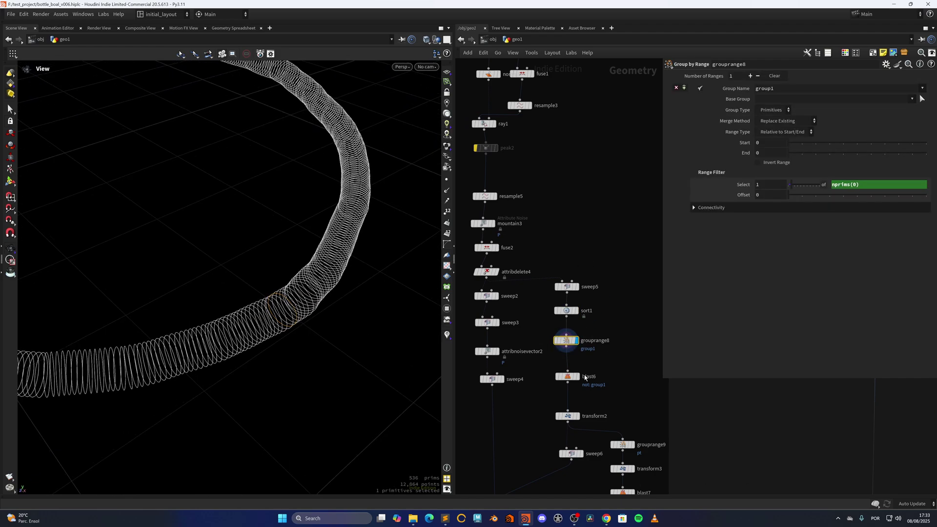
# - Display blast6, transform2 and sweep6 in turn, then attribdelete5 to see the knot loop on the rope with its tag
pyautogui.click(578, 376)
pyautogui.click(578, 415)
pyautogui.moveTo(604, 397); pyautogui.dragTo(579, 297, button='middle')
pyautogui.click(555, 353)
pyautogui.moveTo(334, 342); pyautogui.dragTo(357, 330)
pyautogui.moveTo(544, 413); pyautogui.dragTo(590, 198, button='middle')
pyautogui.click(539, 434)
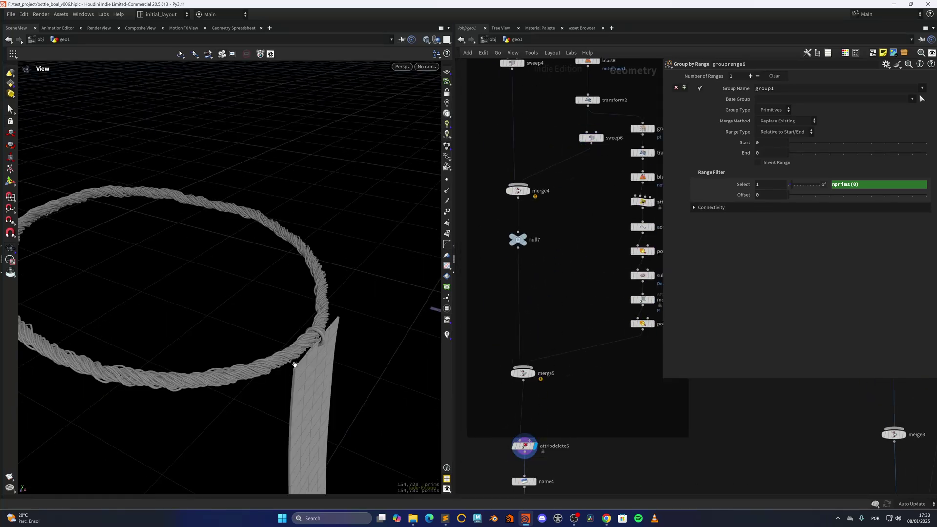
# - Display transform2, grouprange9, transform3 and blast7 in turn, reviewing grouprange9's point range filter and transform3's translate values
pyautogui.moveTo(639, 99); pyautogui.dragTo(548, 236, button='middle')
pyautogui.scroll(2, 547, 236)
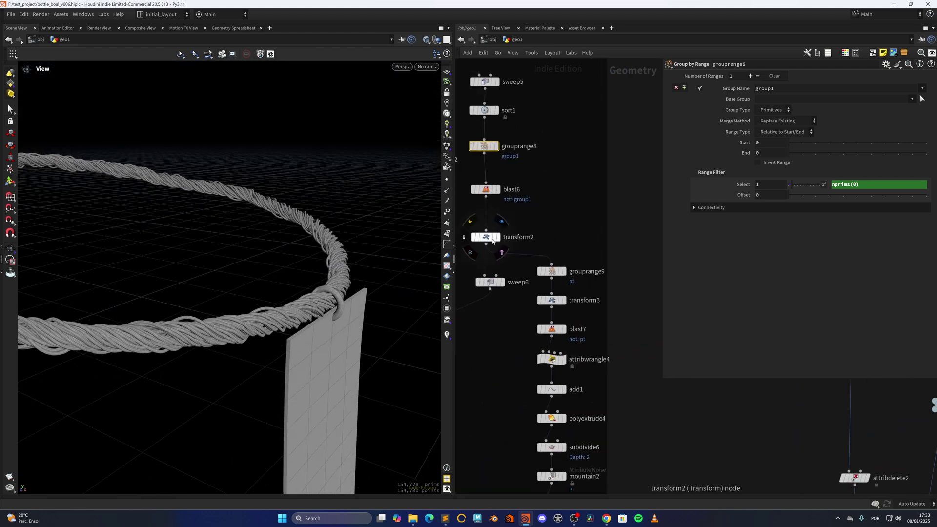
pyautogui.click(498, 237)
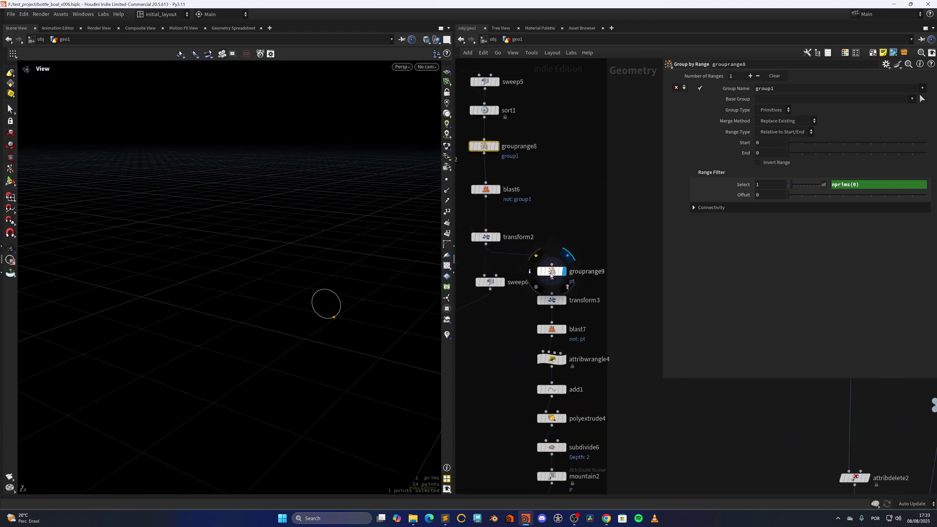
pyautogui.click(556, 272)
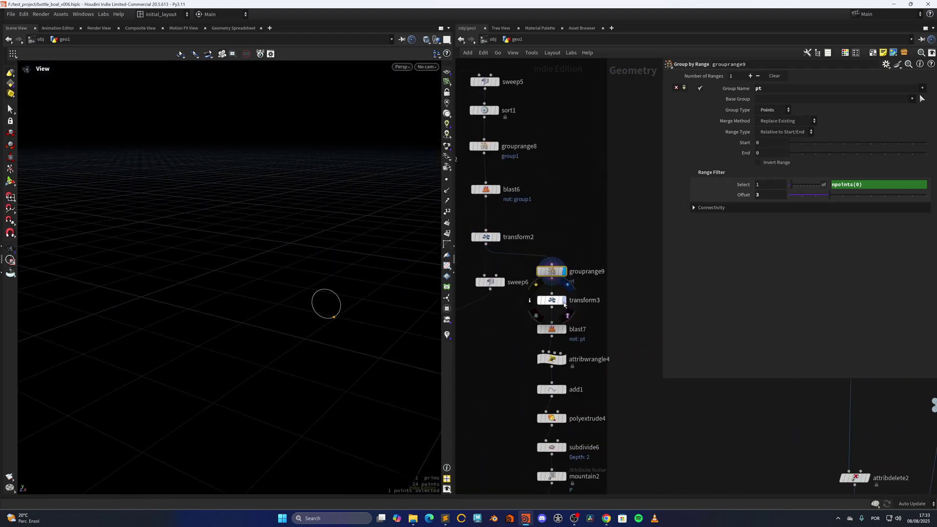
pyautogui.click(564, 300)
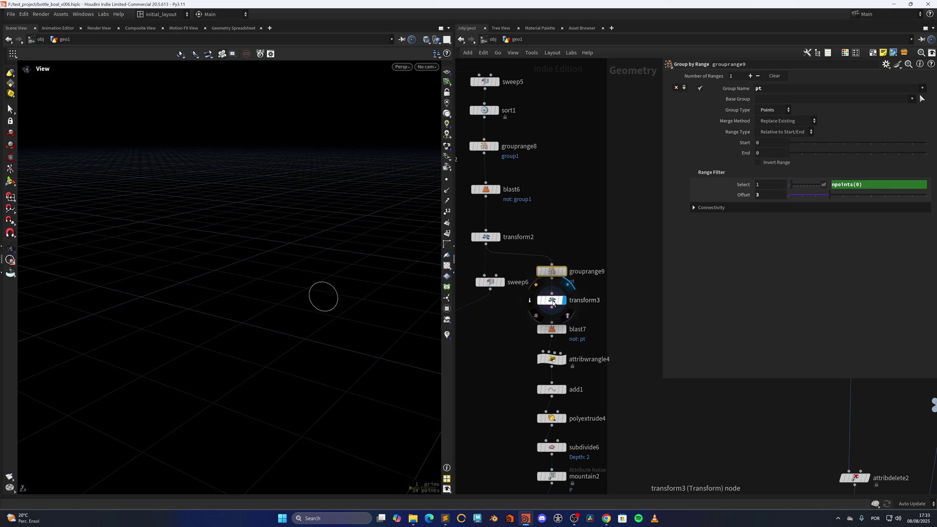
pyautogui.click(554, 300)
pyautogui.click(564, 329)
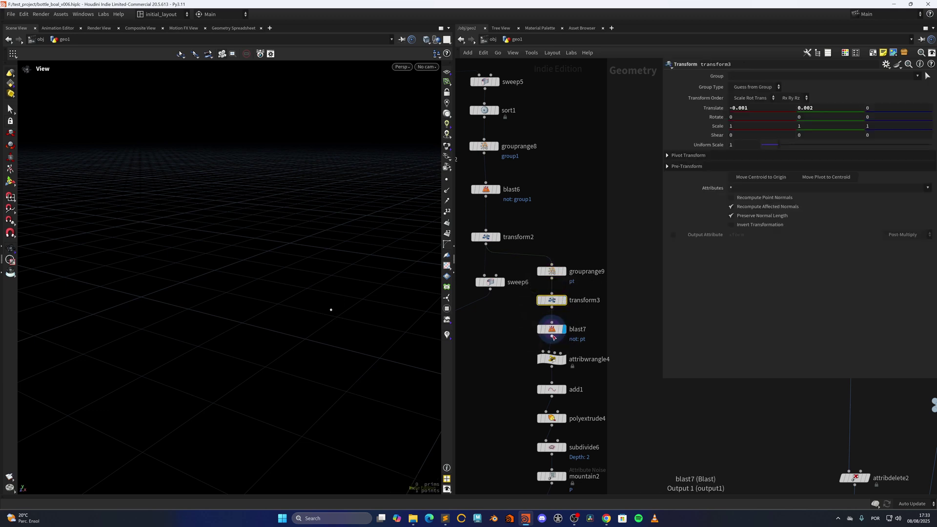
# - Open blast7's point group settings, then display attribwrangle4 and open its VEX code and parameters
pyautogui.click(552, 334)
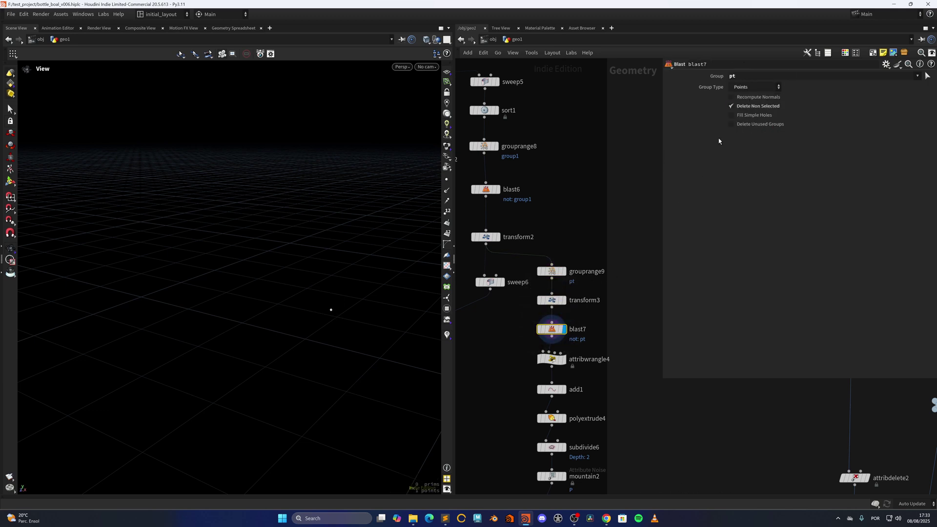
pyautogui.click(563, 359)
pyautogui.click(552, 359)
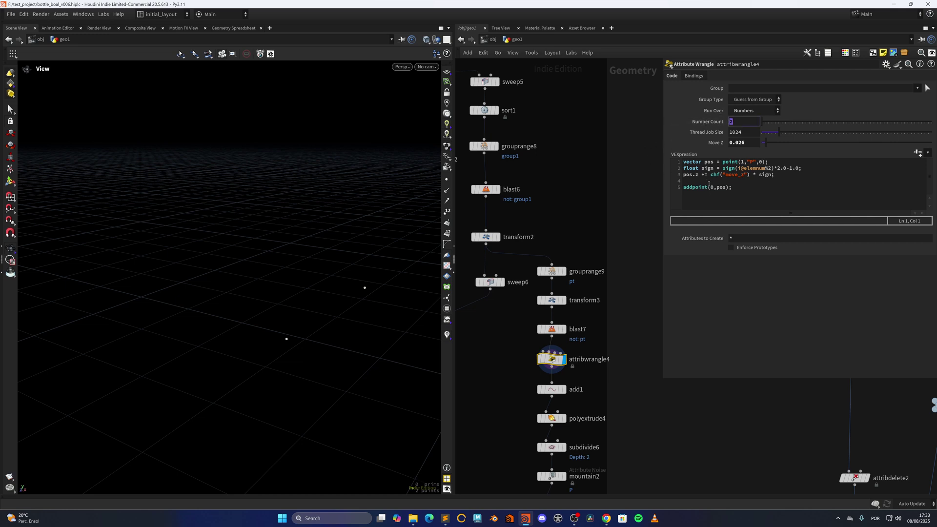
# - Get a closer view of the two points from attribwrangle4 and set its Move Z to 0.02
pyautogui.moveTo(366, 333); pyautogui.dragTo(343, 336, button='middle')
pyautogui.moveTo(338, 316); pyautogui.dragTo(380, 301, button='right')
pyautogui.moveTo(430, 402); pyautogui.dragTo(337, 360)
pyautogui.moveTo(318, 356); pyautogui.dragTo(365, 317, button='right')
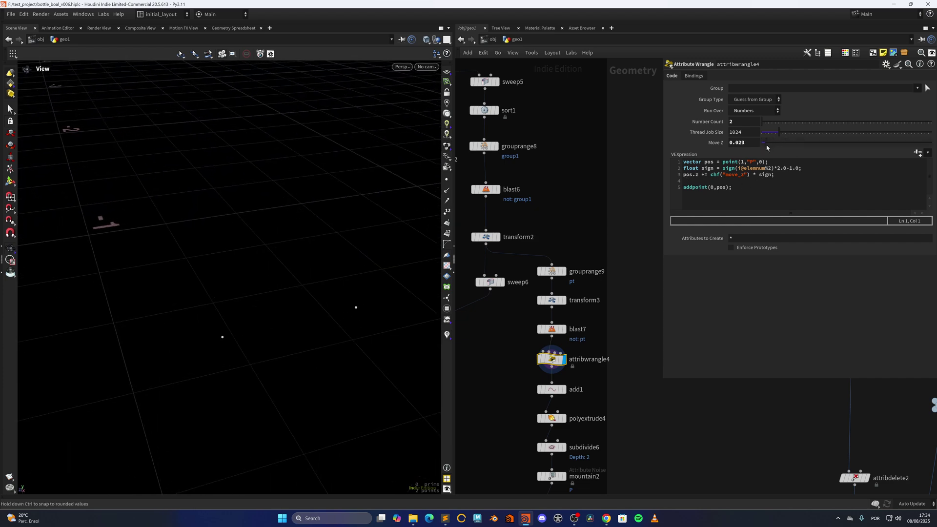
pyautogui.moveTo(766, 145); pyautogui.dragTo(765, 145)
pyautogui.hotkey('shift', 's')
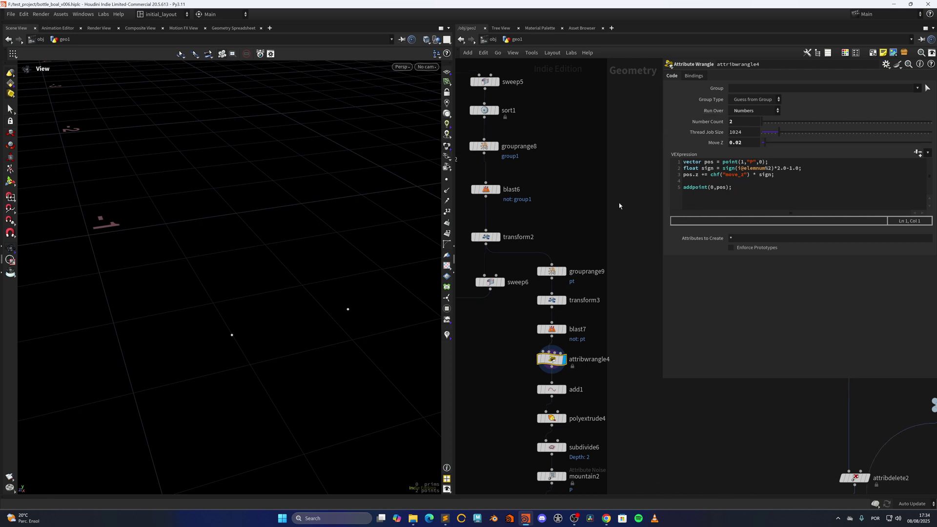
# - Display add1, polyextrude4, subdivide6, mountain2 and merge5 in turn to follow how the tag is built onto the rope
pyautogui.moveTo(603, 378); pyautogui.dragTo(604, 272, button='middle')
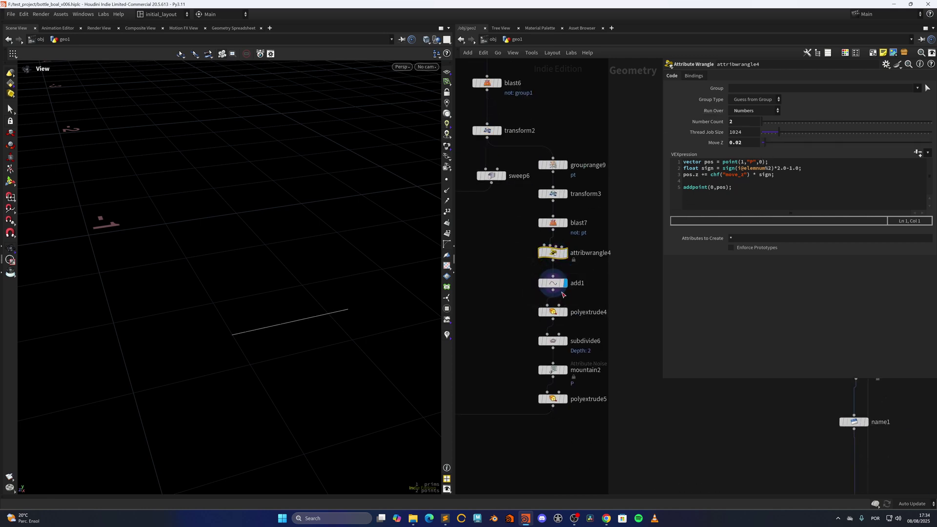
pyautogui.click(564, 312)
pyautogui.moveTo(375, 357); pyautogui.dragTo(335, 400, button='right')
pyautogui.moveTo(334, 400); pyautogui.dragTo(342, 366)
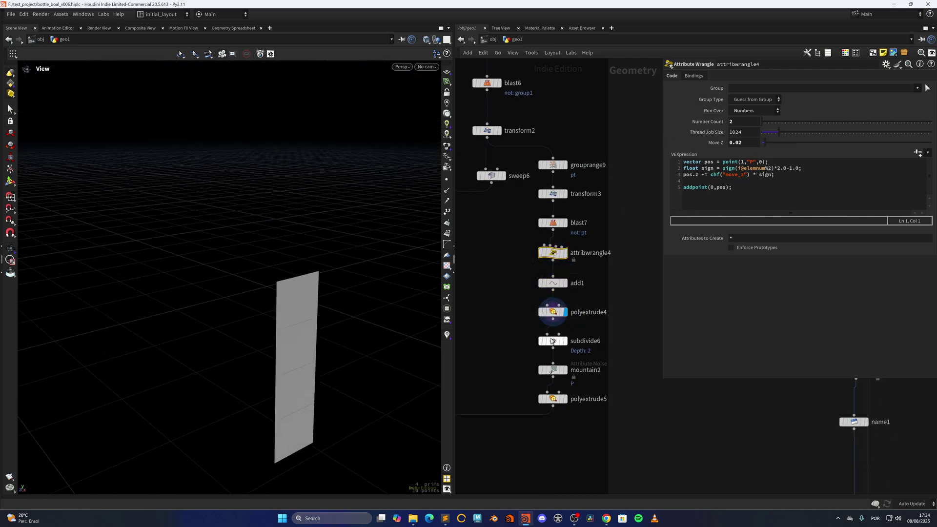
pyautogui.click(564, 341)
pyautogui.moveTo(590, 357); pyautogui.dragTo(586, 337, button='middle')
pyautogui.scroll(-1, 575, 325)
pyautogui.click(565, 354)
pyautogui.scroll(-10, 536, 400)
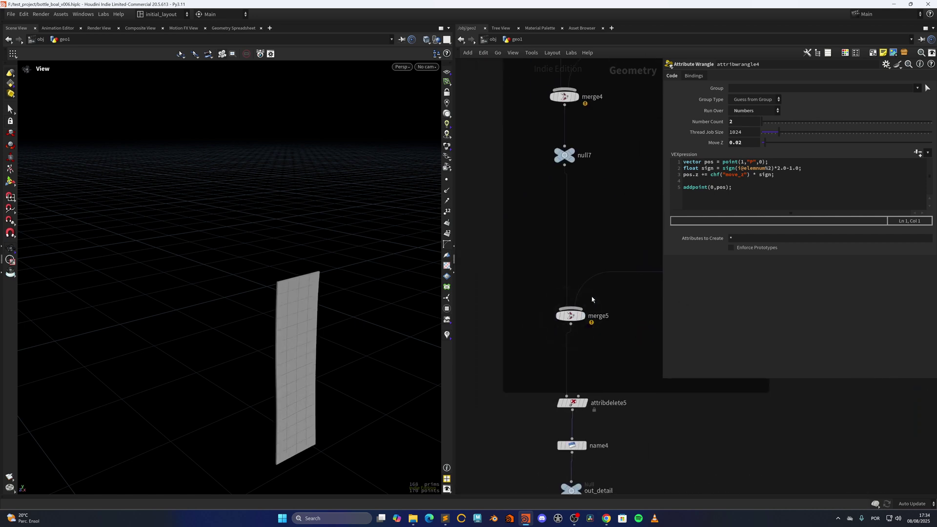
pyautogui.click(584, 315)
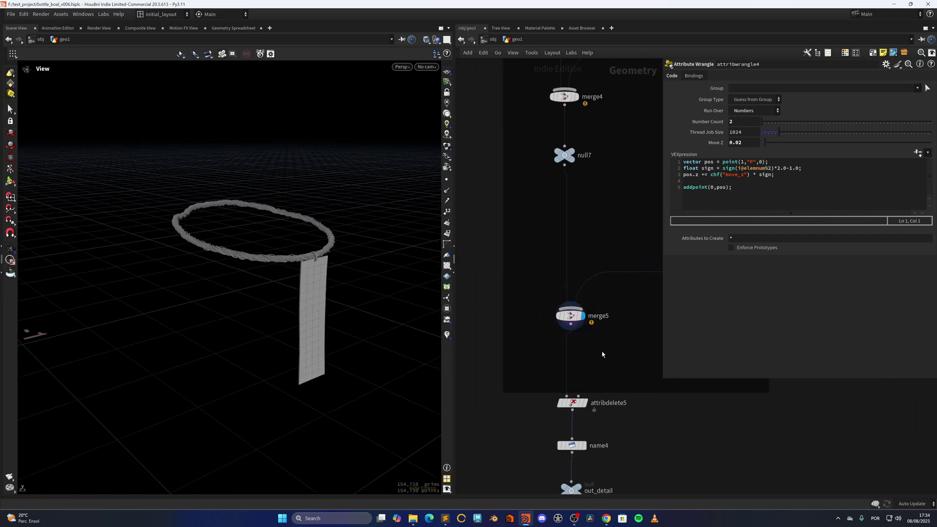
# - Go from the details branch to the main bottle branch and display merge3 to see the bottle body
pyautogui.scroll(-5, 549, 338)
pyautogui.moveTo(549, 338); pyautogui.dragTo(447, 362, button='middle')
pyautogui.scroll(-3, 564, 359)
pyautogui.moveTo(580, 360); pyautogui.dragTo(577, 336, button='middle')
pyautogui.moveTo(620, 254); pyautogui.dragTo(537, 350, button='middle')
pyautogui.scroll(5, 588, 361)
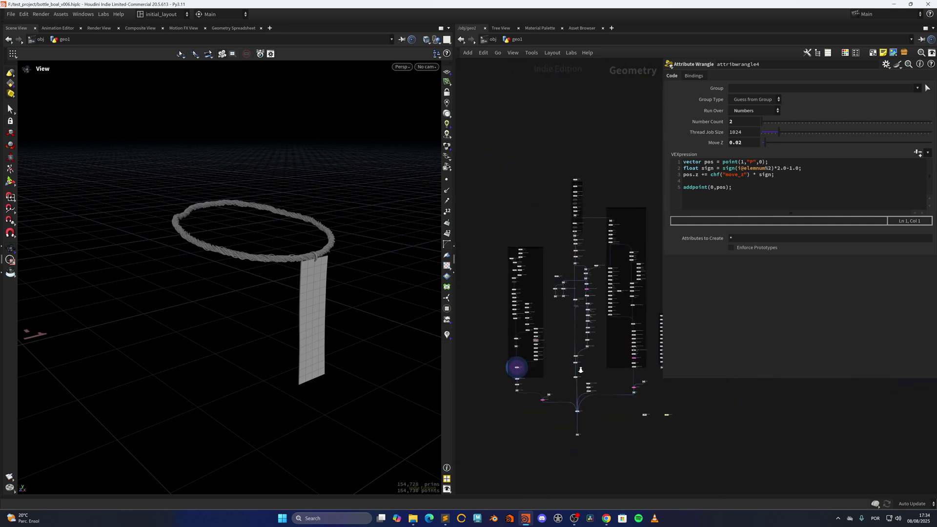
pyautogui.moveTo(539, 366); pyautogui.dragTo(518, 443, button='middle')
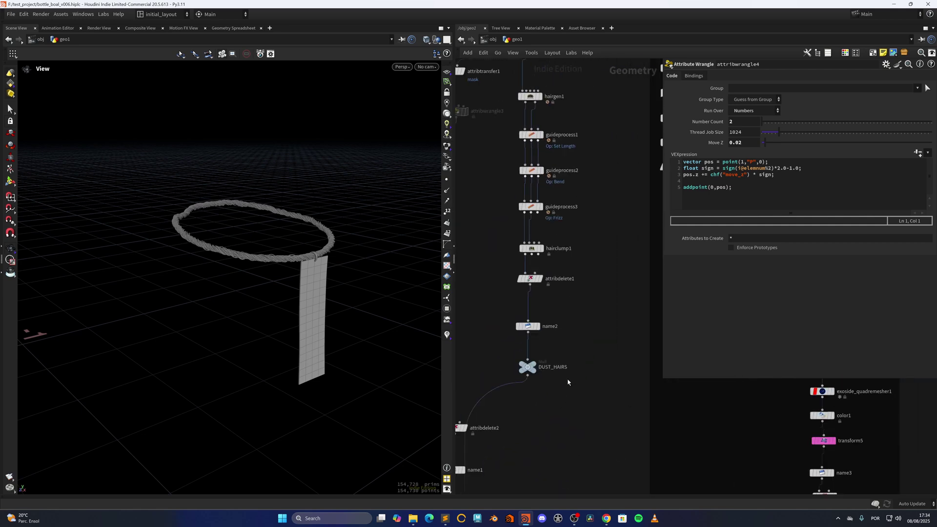
pyautogui.scroll(-6, 562, 381)
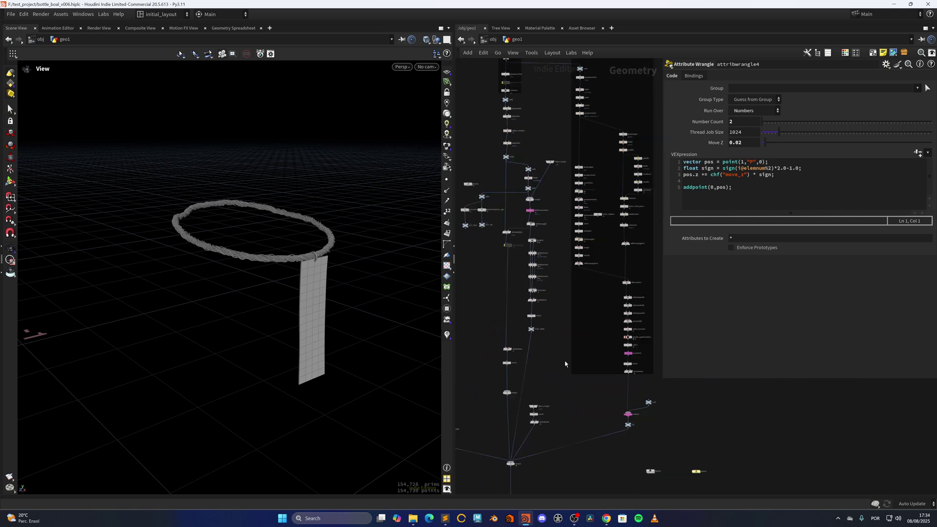
pyautogui.scroll(5, 554, 346)
pyautogui.click(508, 390)
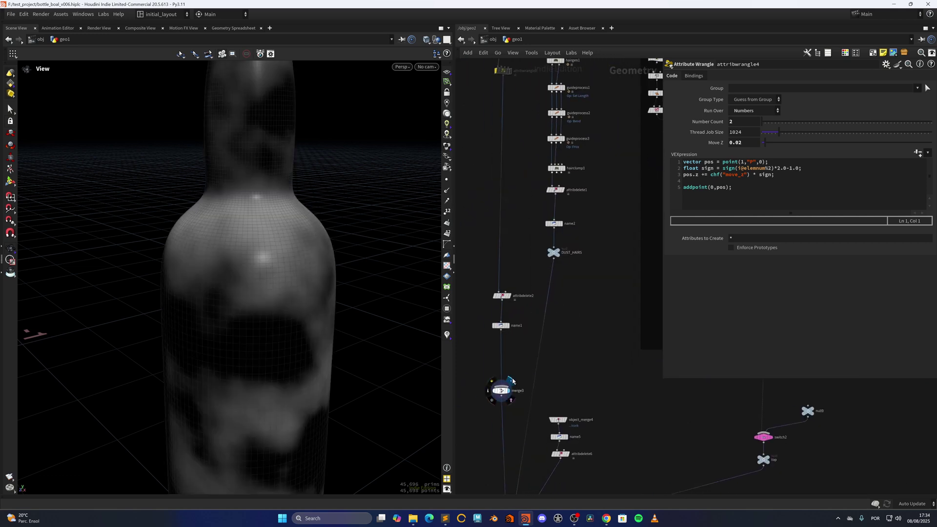
# - Display object_merge4 and frame the imported cork geometry in the viewport
pyautogui.scroll(-3, 587, 332)
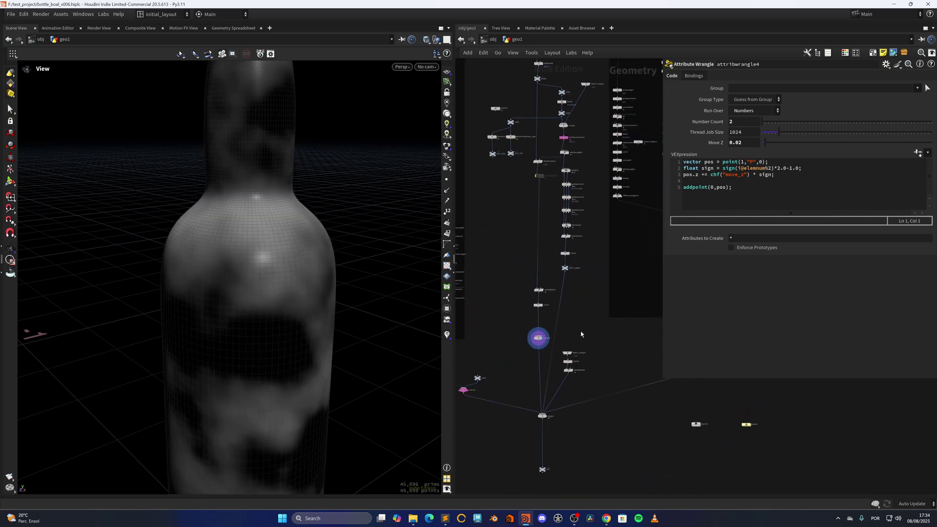
pyautogui.scroll(4, 578, 343)
pyautogui.click(559, 307)
pyautogui.press('f')
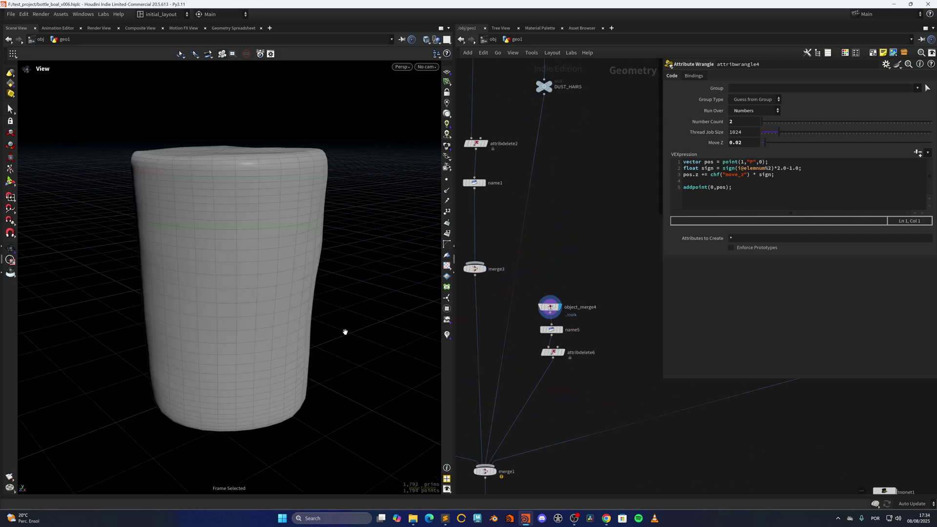
pyautogui.moveTo(362, 331); pyautogui.dragTo(312, 364, button='right')
# - Find the separate cork branch, display object_merge5 and review its object merge parameters
pyautogui.scroll(-7, 610, 285)
pyautogui.moveTo(564, 295); pyautogui.dragTo(401, 376, button='middle')
pyautogui.scroll(4, 525, 301)
pyautogui.scroll(3, 522, 300)
pyautogui.click(527, 277)
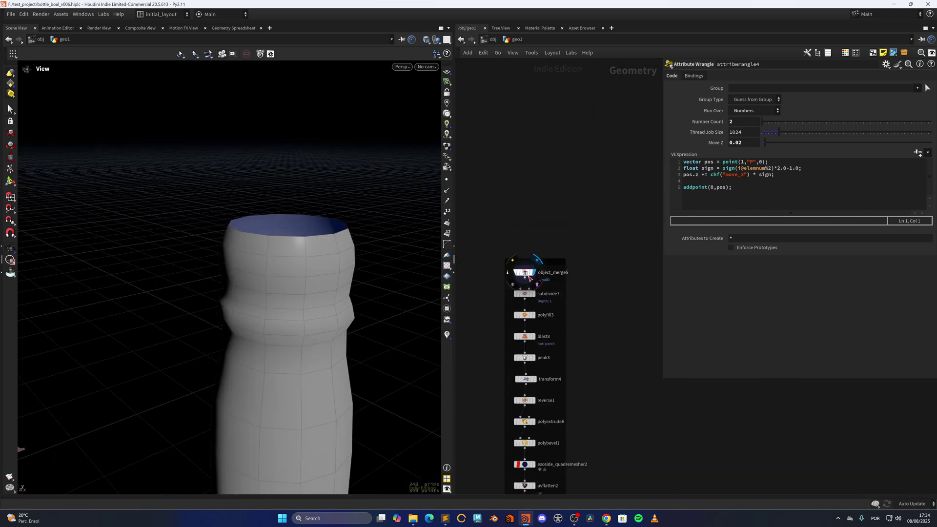
pyautogui.scroll(-5, 527, 278)
pyautogui.scroll(5, 542, 320)
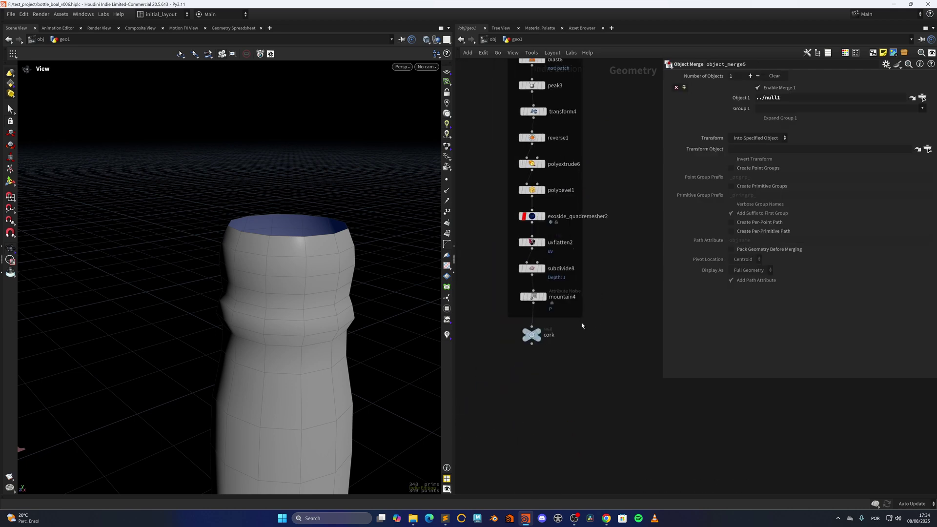
pyautogui.moveTo(606, 192); pyautogui.dragTo(605, 476, button='middle')
# - Display subdivide7, polyfill3, blast8 and peak3 in turn to see the bottle opening capped and isolated as a disc
pyautogui.click(545, 303)
pyautogui.click(545, 328)
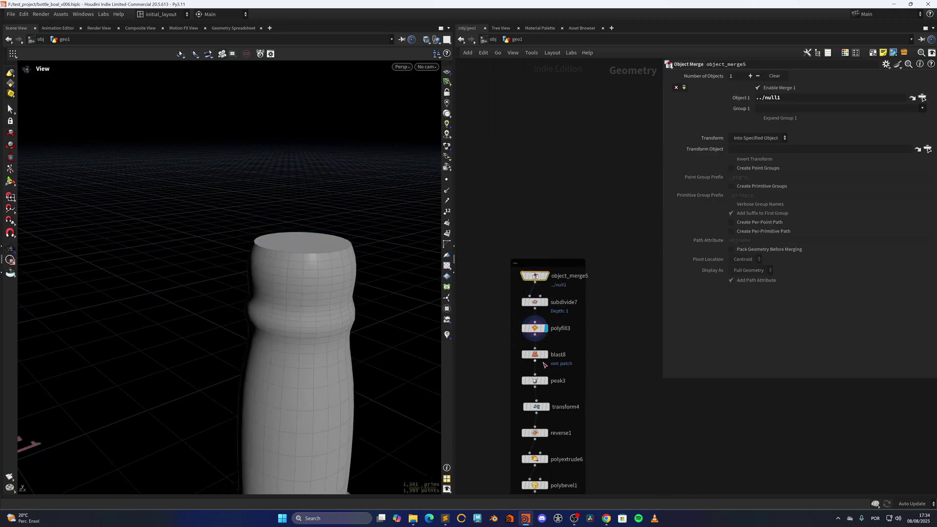
pyautogui.click(548, 341)
pyautogui.moveTo(575, 372); pyautogui.dragTo(566, 326, button='middle')
pyautogui.click(539, 320)
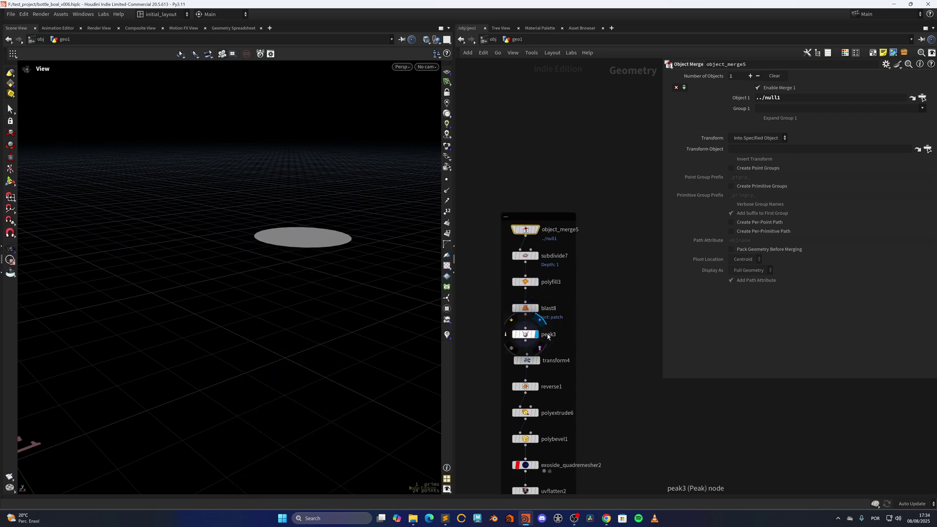
# - Step the display from transform4 through the extrude and bevel nodes to exoside_quadremesher2 to examine the cork's shape
pyautogui.click(538, 361)
pyautogui.moveTo(538, 382); pyautogui.dragTo(544, 319, button='middle')
pyautogui.click(539, 353)
pyautogui.click(542, 346)
pyautogui.moveTo(569, 374); pyautogui.dragTo(570, 308, button='middle')
pyautogui.click(544, 332)
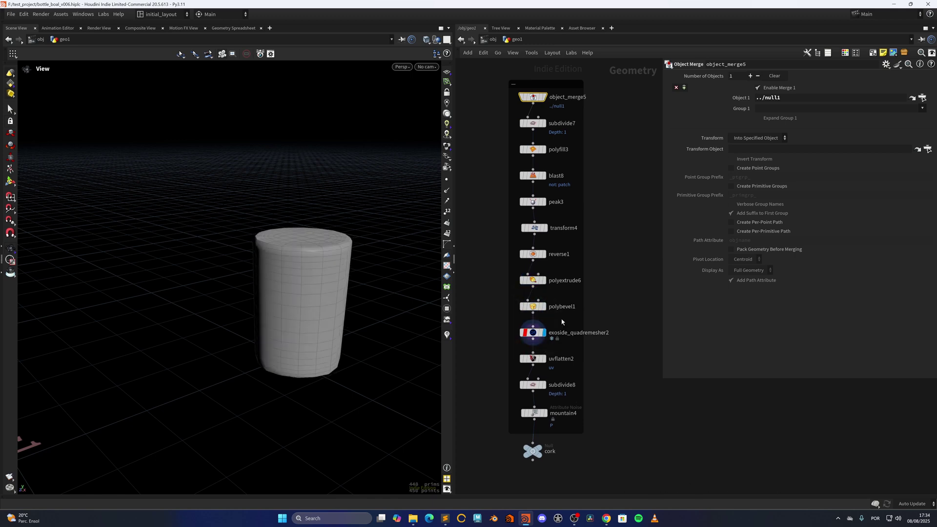
# - Display uvflatten2 with its parameters open, show the UV checker texture on the cork, and display subdivide8 and mountain4
pyautogui.click(543, 358)
pyautogui.click(533, 358)
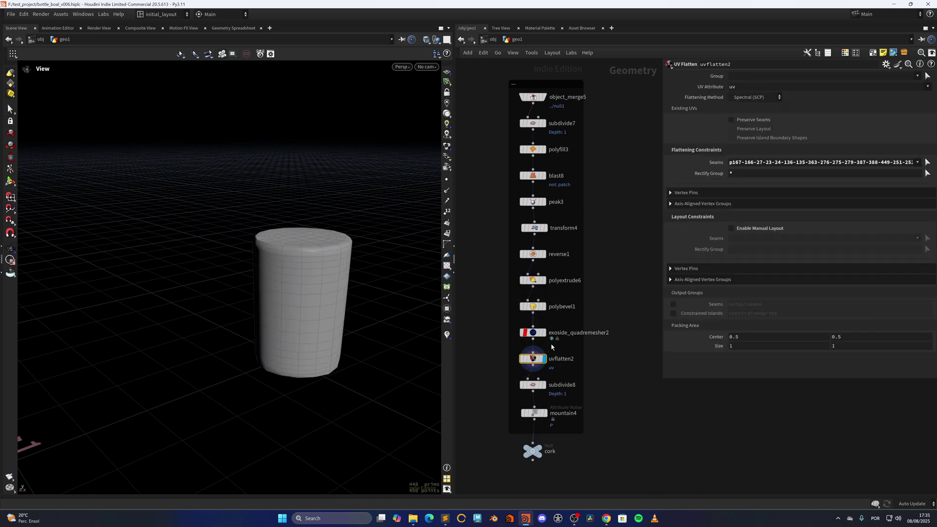
pyautogui.click(446, 266)
pyautogui.moveTo(323, 307); pyautogui.dragTo(378, 298)
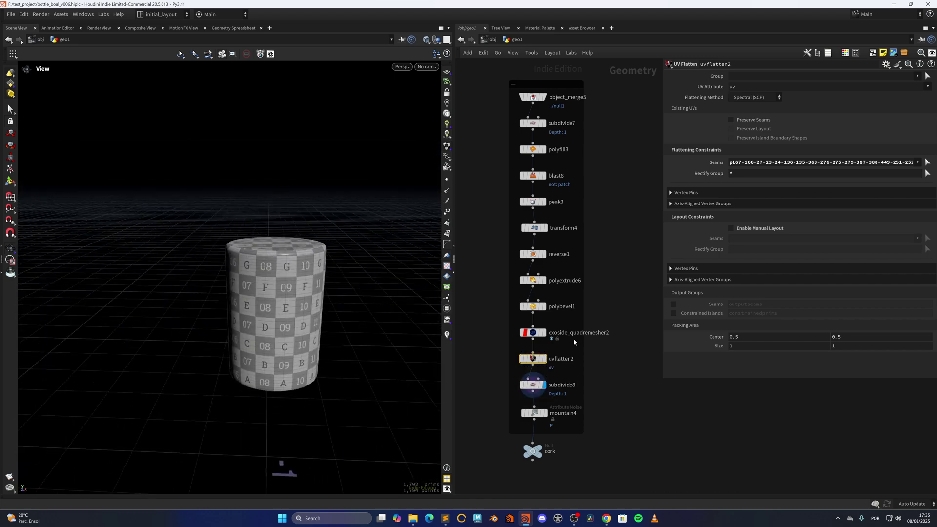
pyautogui.click(544, 413)
# - Return the display to the rope-and-tag details branch and save the scene file
pyautogui.scroll(-8, 572, 350)
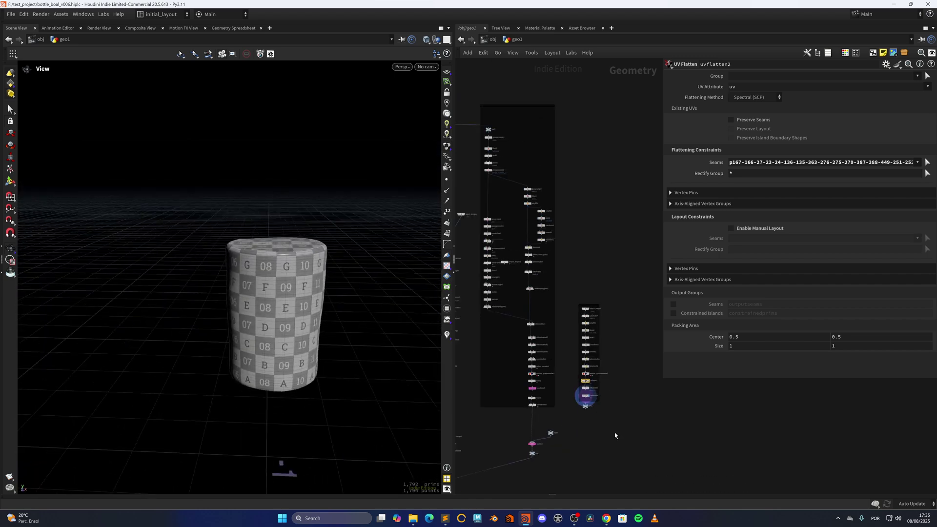
pyautogui.scroll(8, 536, 370)
pyautogui.scroll(-7, 593, 347)
pyautogui.moveTo(681, 361); pyautogui.dragTo(543, 378, button='middle')
pyautogui.moveTo(680, 410); pyautogui.dragTo(579, 395, button='middle')
pyautogui.scroll(6, 579, 395)
pyautogui.scroll(-8, 593, 366)
pyautogui.hotkey('ctrl', 's')
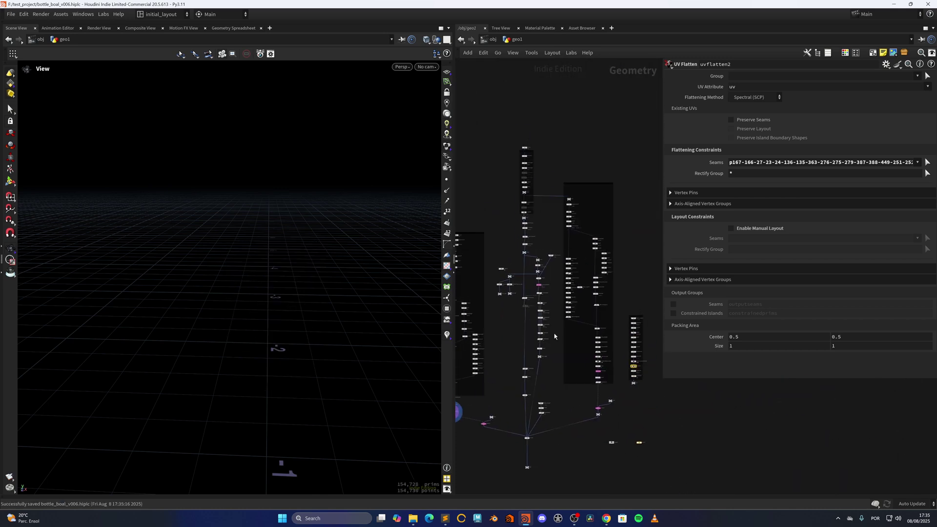
# - Display attribnoisevector1 in the dust hairs branch and reveal the expression behind its noise Offset
pyautogui.scroll(8, 537, 293)
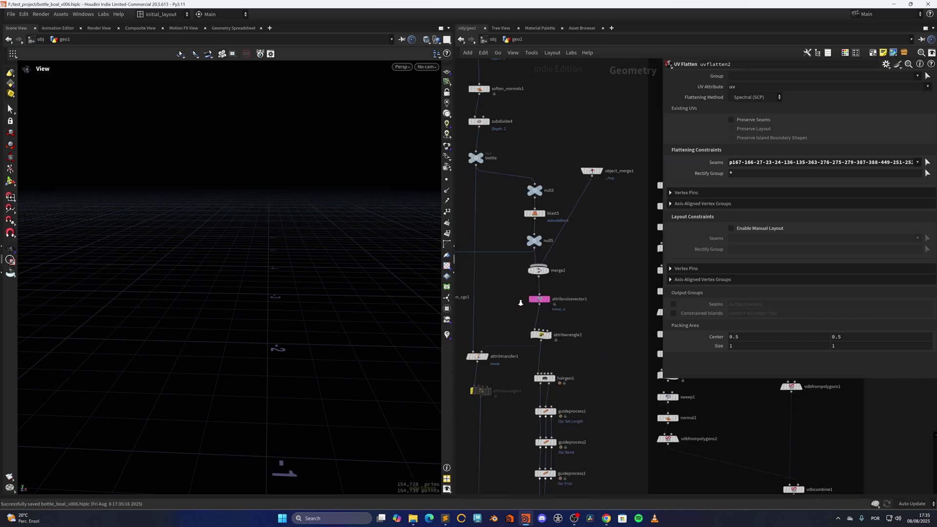
pyautogui.click(613, 312)
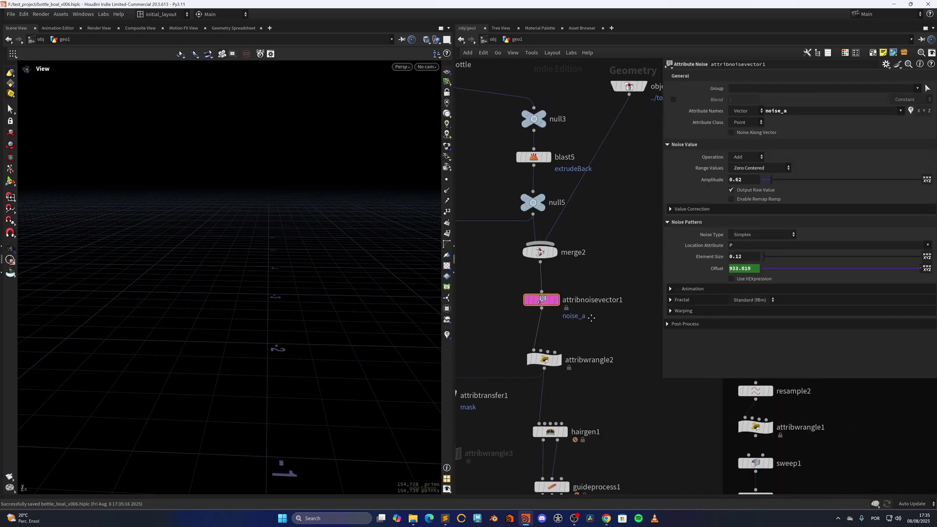
pyautogui.click(715, 271)
pyautogui.click(550, 277)
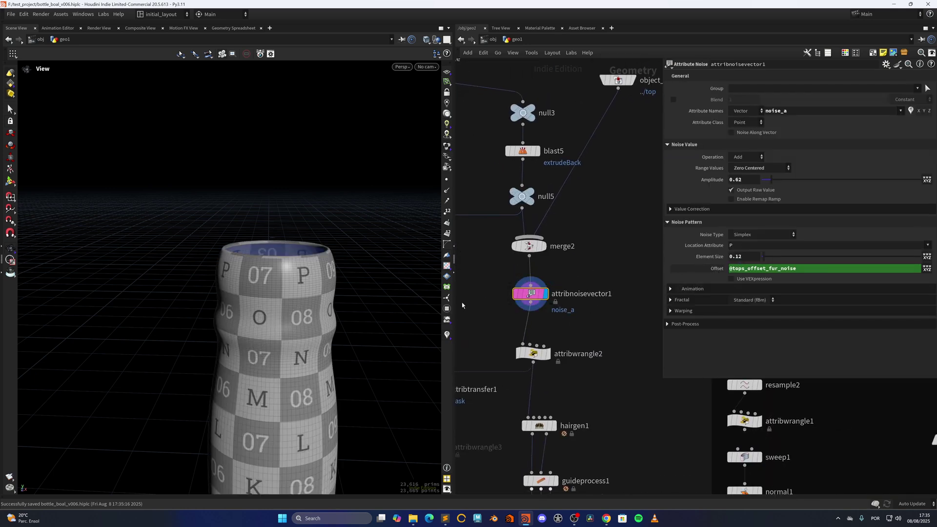
pyautogui.moveTo(358, 349); pyautogui.dragTo(376, 405, button='right')
pyautogui.moveTo(377, 406); pyautogui.dragTo(362, 340, button='middle')
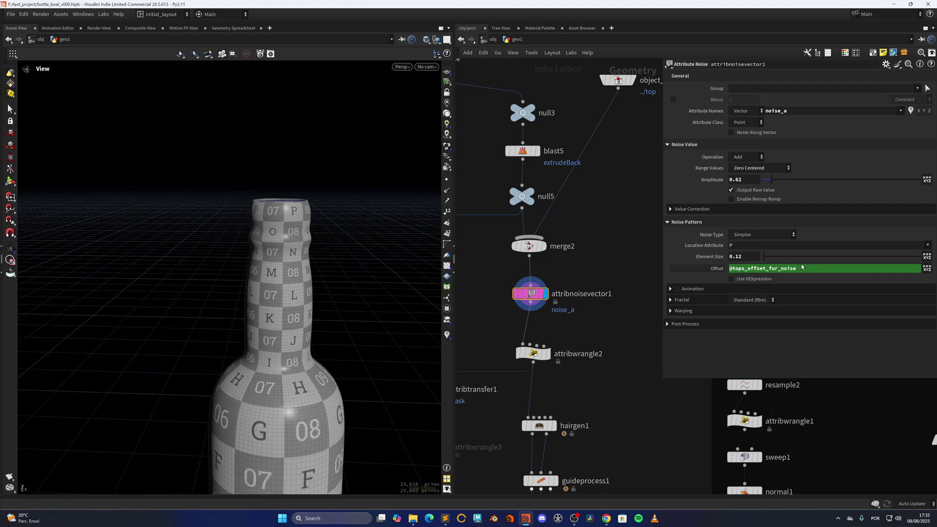
# - Open transform5 in the wax top branch and display its dripping wax geometry
pyautogui.scroll(-8, 602, 311)
pyautogui.moveTo(586, 357); pyautogui.dragTo(528, 266, button='middle')
pyautogui.scroll(4, 529, 268)
pyautogui.scroll(3, 540, 267)
pyautogui.moveTo(481, 252); pyautogui.dragTo(572, 264)
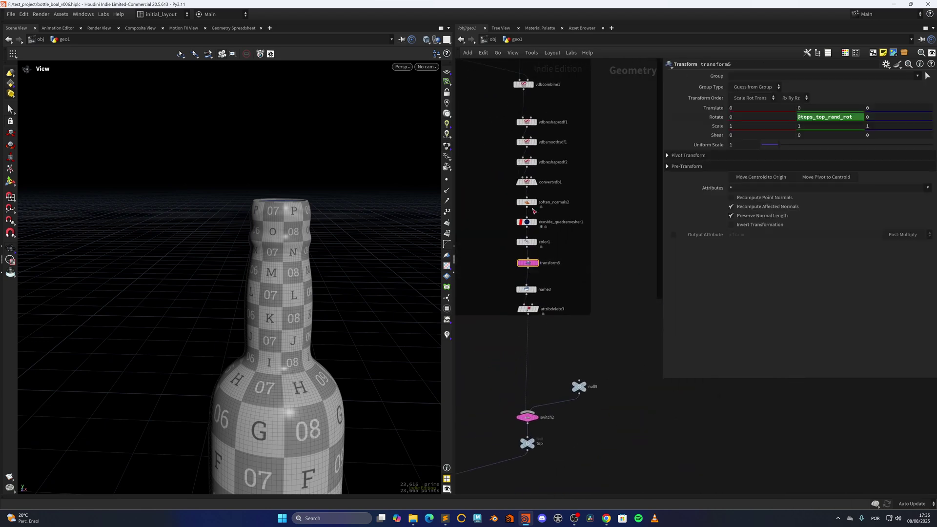
pyautogui.press('r')
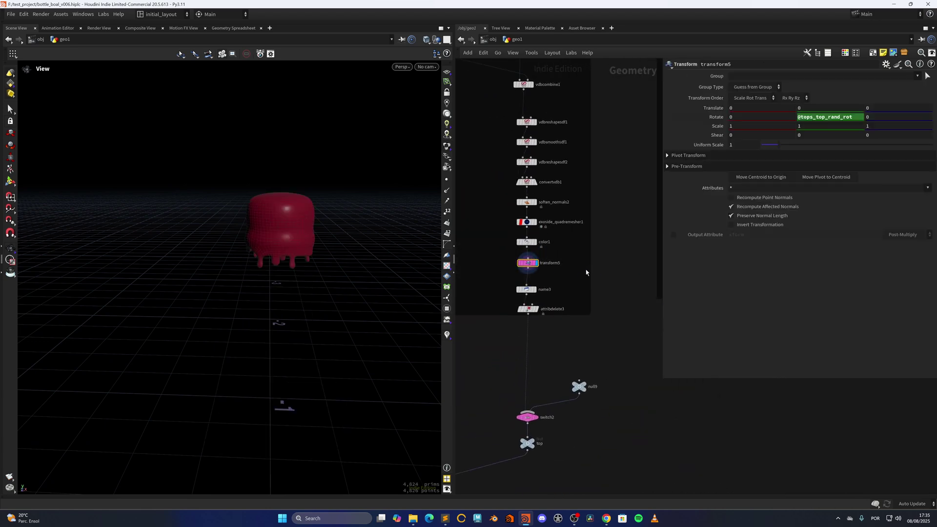
# - Switch transform5's Rotate field from its expression to the evaluated value and zoom in on the wax top
pyautogui.moveTo(565, 248); pyautogui.dragTo(559, 304, button='middle')
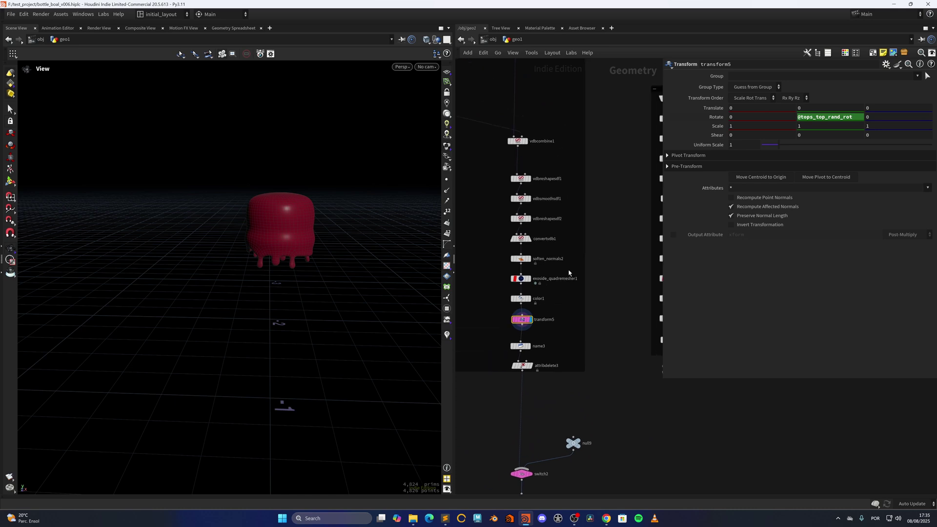
pyautogui.click(717, 117)
pyautogui.scroll(3, 314, 244)
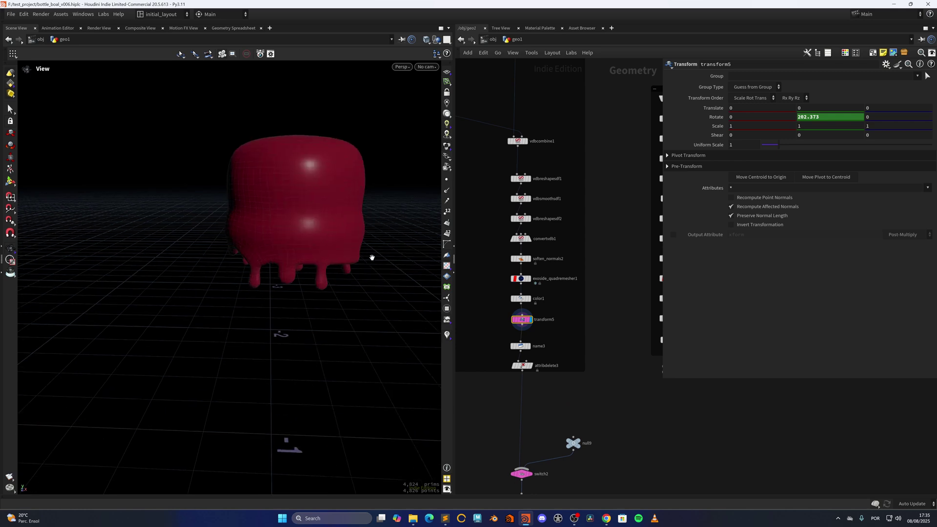
# - Enter the topnet1 TOP network and zoom in on its wedge1 and ropgeometry1 nodes
pyautogui.scroll(-6, 599, 314)
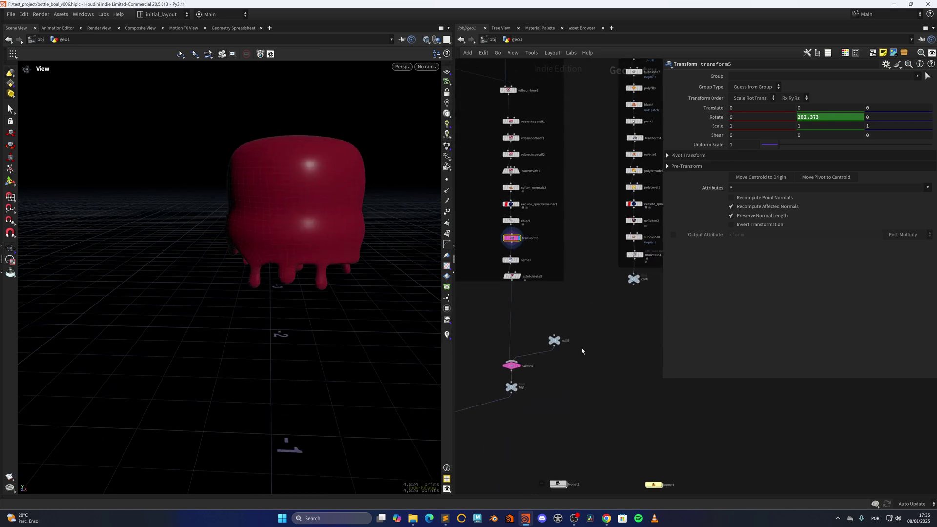
pyautogui.scroll(2, 581, 367)
pyautogui.scroll(-5, 544, 328)
pyautogui.scroll(4, 519, 356)
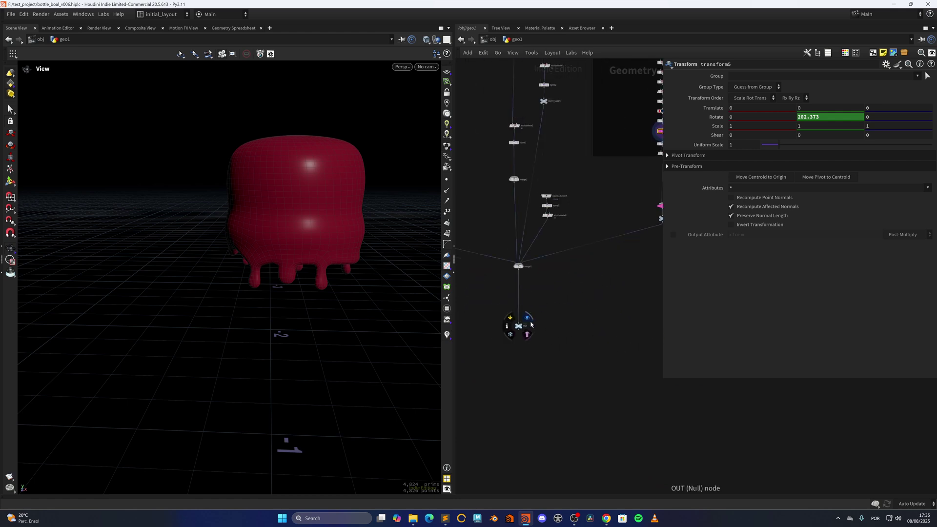
pyautogui.moveTo(550, 321); pyautogui.dragTo(521, 272, button='middle')
pyautogui.scroll(3, 576, 256)
pyautogui.doubleClick(552, 263)
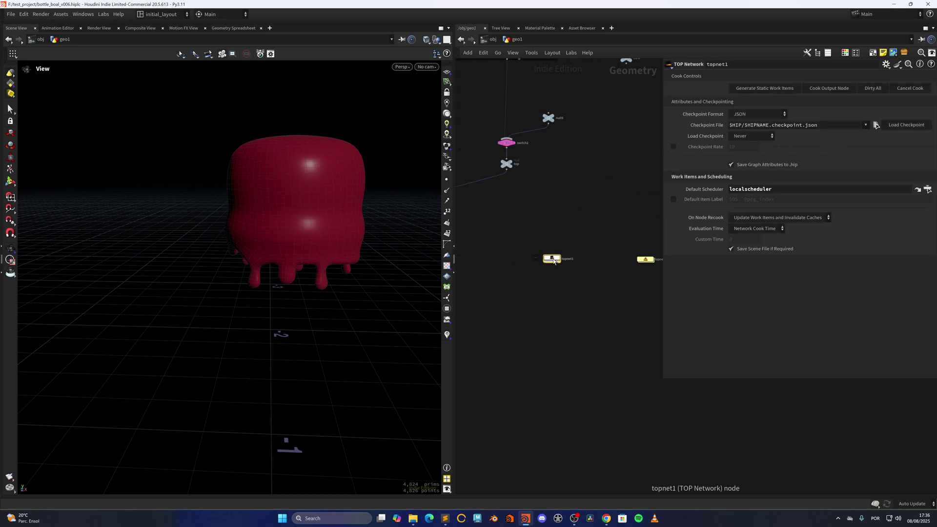
pyautogui.scroll(5, 523, 319)
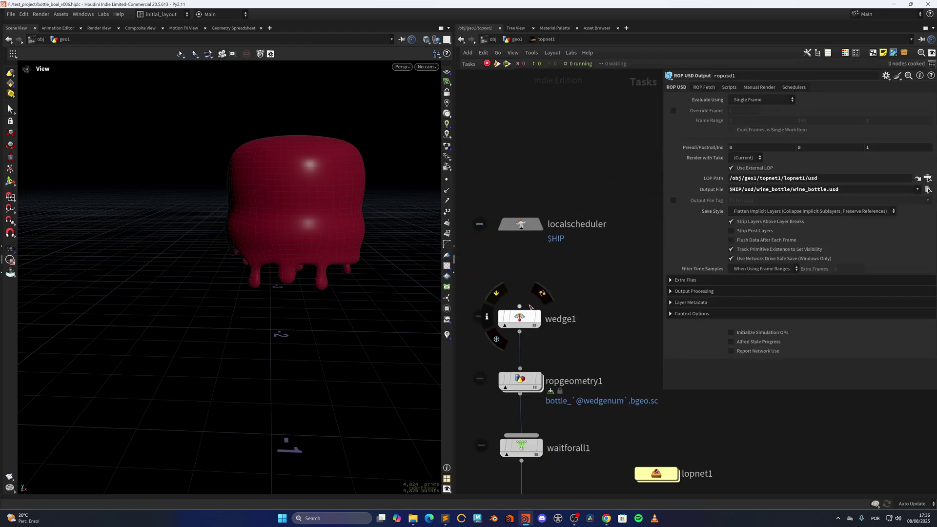
# - Generate wedge1's work items, select the first one, wedge1_1, and return to the geo1 network
pyautogui.rightClick(521, 316)
pyautogui.click(536, 286)
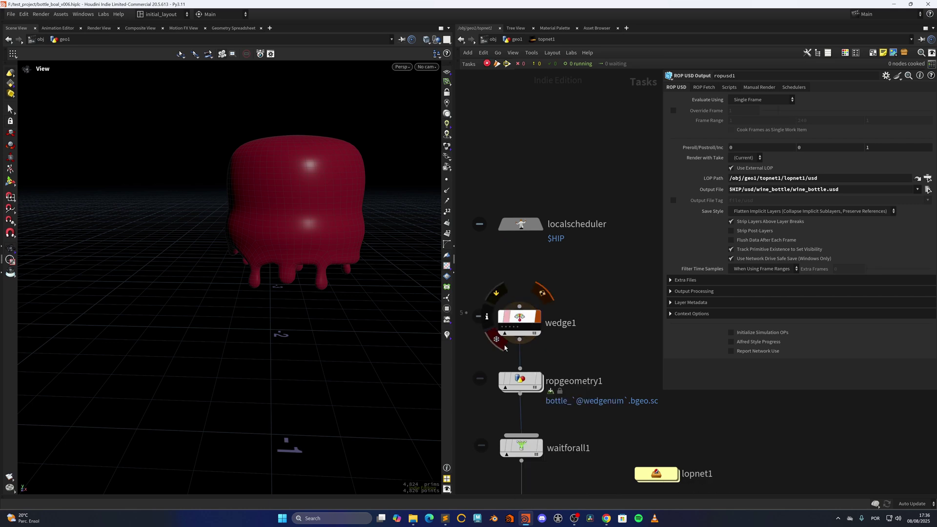
pyautogui.click(513, 318)
pyautogui.rightClick(517, 43)
pyautogui.click(488, 146)
pyautogui.click(511, 42)
pyautogui.scroll(-4, 551, 312)
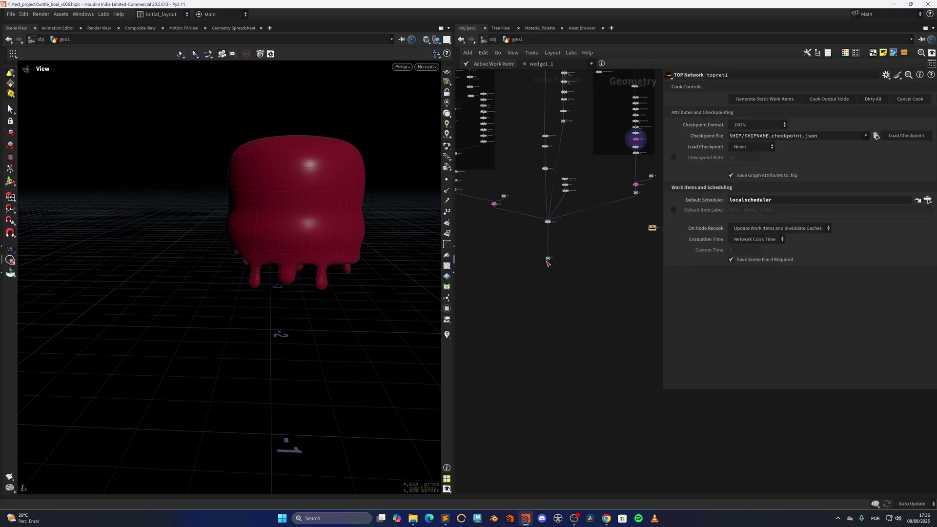
# - Display the final output node at the end of geo1's bottle network and switch topnet1 to work item wedge1_2
pyautogui.click(537, 253)
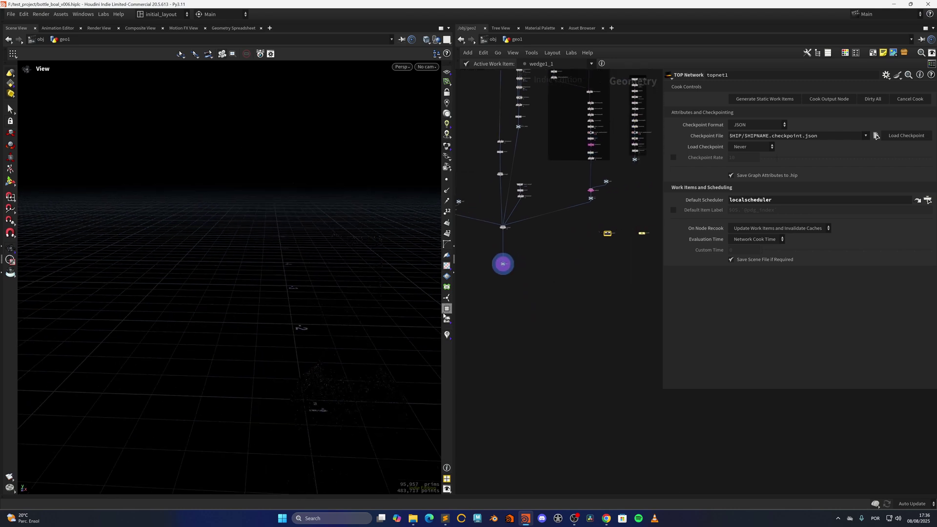
pyautogui.scroll(-3, 405, 345)
pyautogui.moveTo(406, 346); pyautogui.dragTo(335, 296, button='middle')
pyautogui.scroll(6, 630, 232)
pyautogui.moveTo(474, 284); pyautogui.dragTo(524, 332, button='middle')
pyautogui.scroll(2, 525, 332)
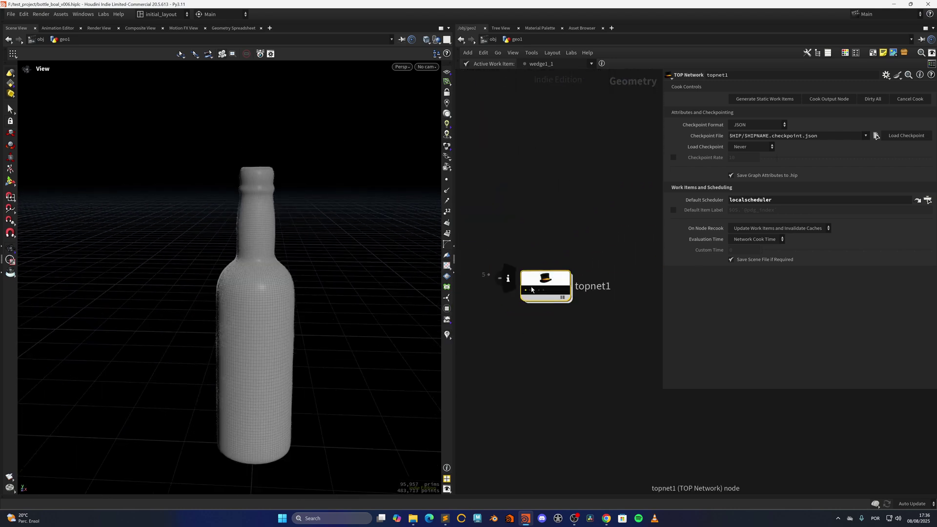
pyautogui.click(530, 291)
pyautogui.scroll(2, 307, 309)
pyautogui.moveTo(307, 308); pyautogui.dragTo(266, 328)
# - Display attribdelete3 in the wax top branch and reveal the expression behind switch2's Select Input
pyautogui.moveTo(567, 205); pyautogui.dragTo(510, 410, button='middle')
pyautogui.scroll(-4, 566, 278)
pyautogui.moveTo(520, 240); pyautogui.dragTo(591, 330, button='middle')
pyautogui.click(549, 295)
pyautogui.click(539, 220)
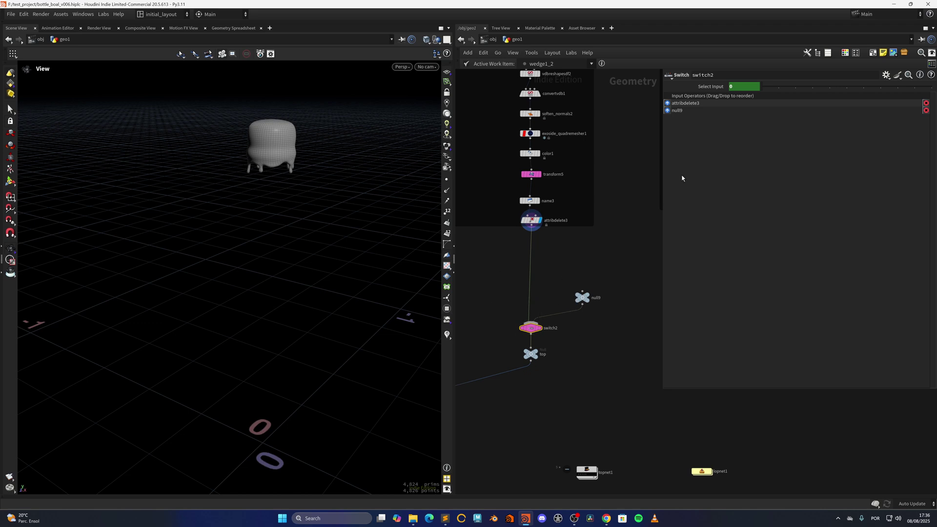
pyautogui.click(715, 86)
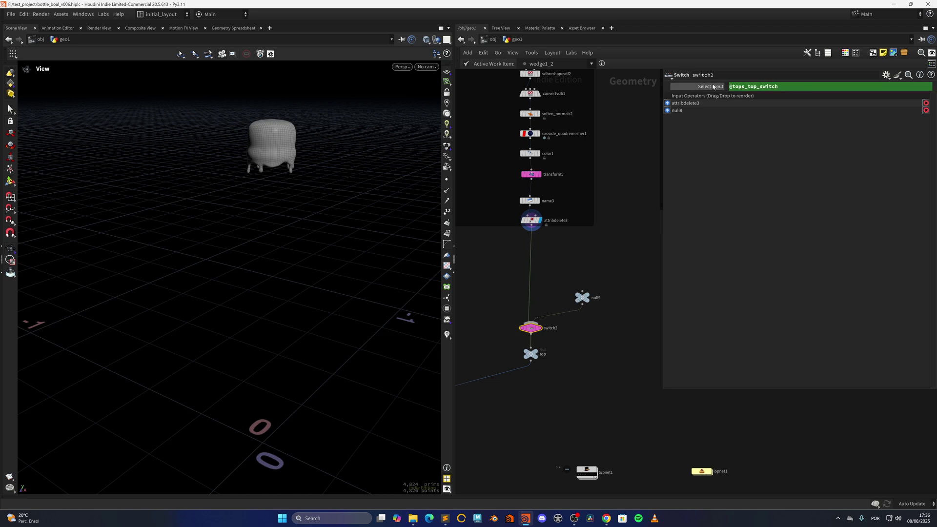
# - Open null9, the alternative empty input of switch2
pyautogui.click(582, 298)
pyautogui.scroll(2, 266, 154)
pyautogui.scroll(-1, 351, 163)
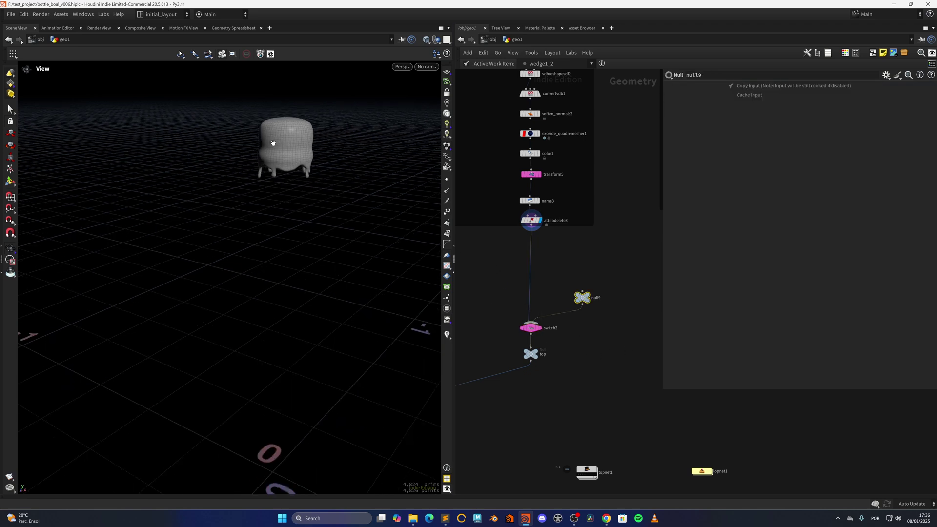
# - Switch topnet1 back to work item wedge1_1 and display the bottle network's final output node
pyautogui.moveTo(614, 471); pyautogui.dragTo(566, 402, button='middle')
pyautogui.scroll(4, 547, 413)
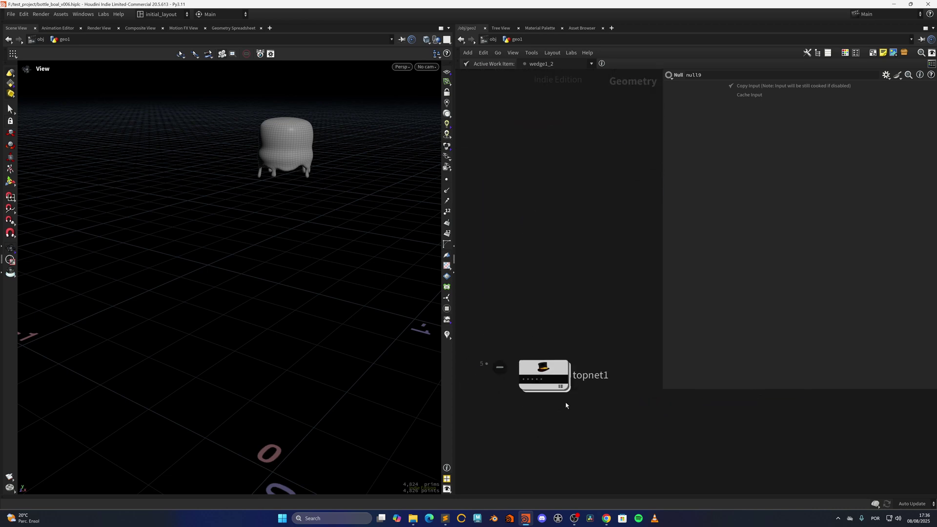
pyautogui.click(534, 384)
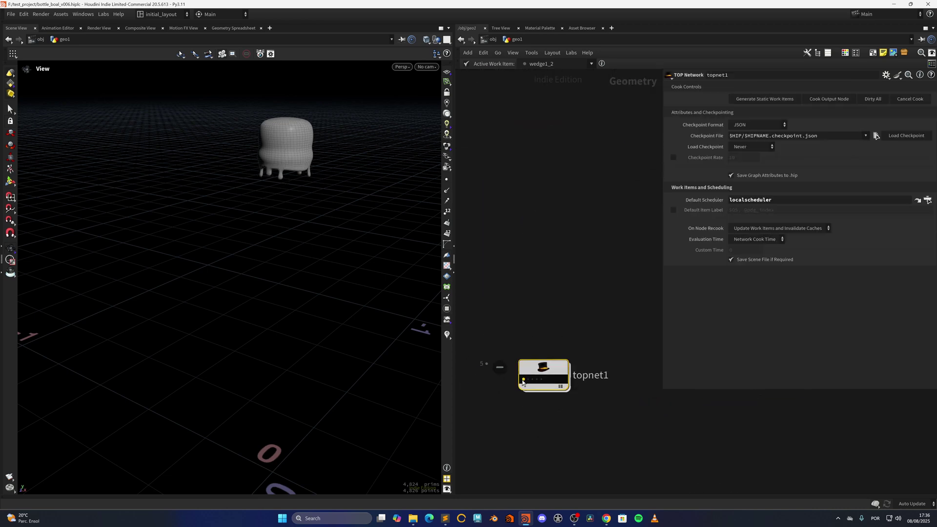
pyautogui.scroll(-5, 472, 315)
pyautogui.click(474, 309)
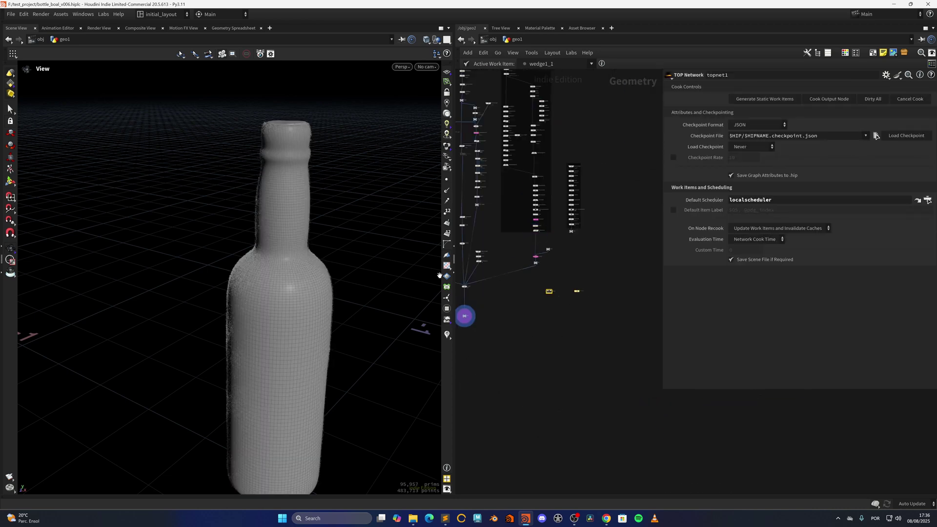
# - Step through topnet1's remaining work items up to wedge1_5 and compare the bottle variations
pyautogui.scroll(2, 294, 279)
pyautogui.scroll(5, 543, 306)
pyautogui.moveTo(579, 287); pyautogui.dragTo(549, 345, button='middle')
pyautogui.scroll(5, 535, 349)
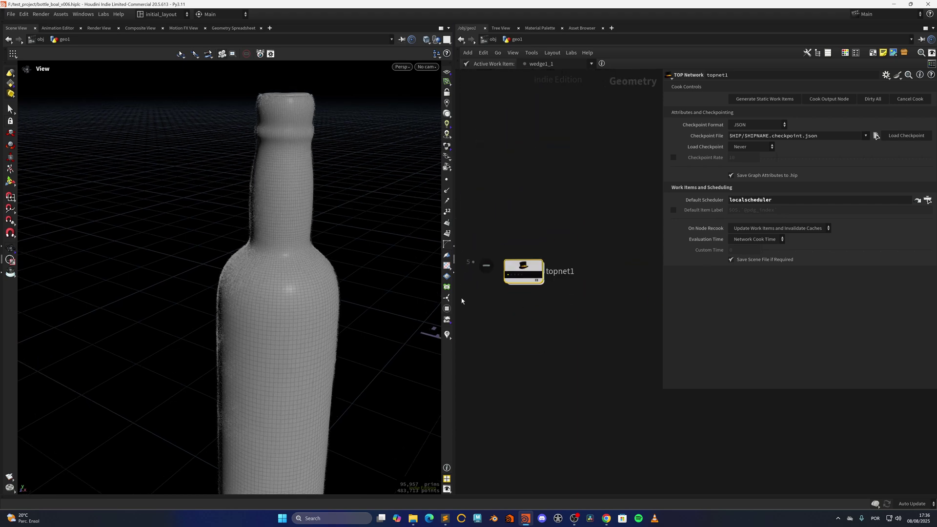
pyautogui.scroll(-4, 394, 299)
pyautogui.moveTo(351, 307); pyautogui.dragTo(331, 314)
pyautogui.scroll(2, 288, 270)
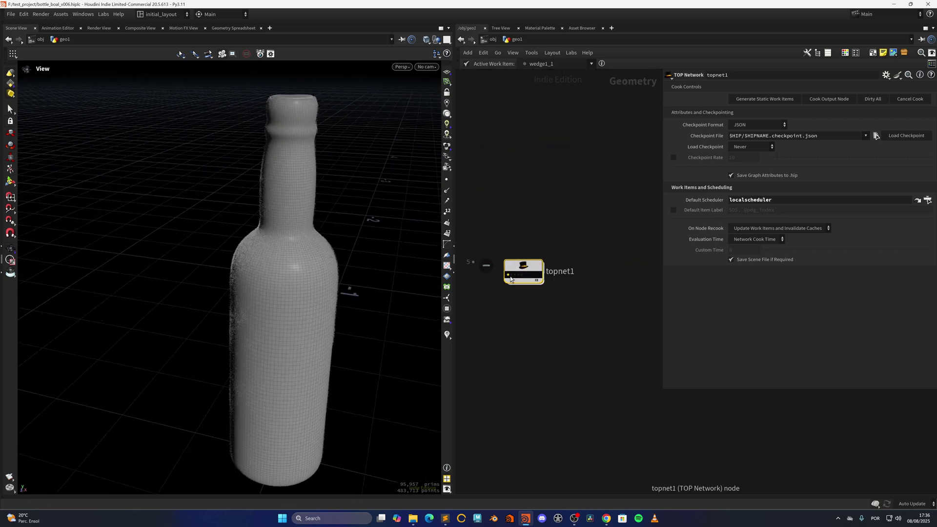
pyautogui.click(511, 275)
pyautogui.moveTo(329, 290); pyautogui.dragTo(342, 176)
pyautogui.click(524, 279)
pyautogui.click(523, 276)
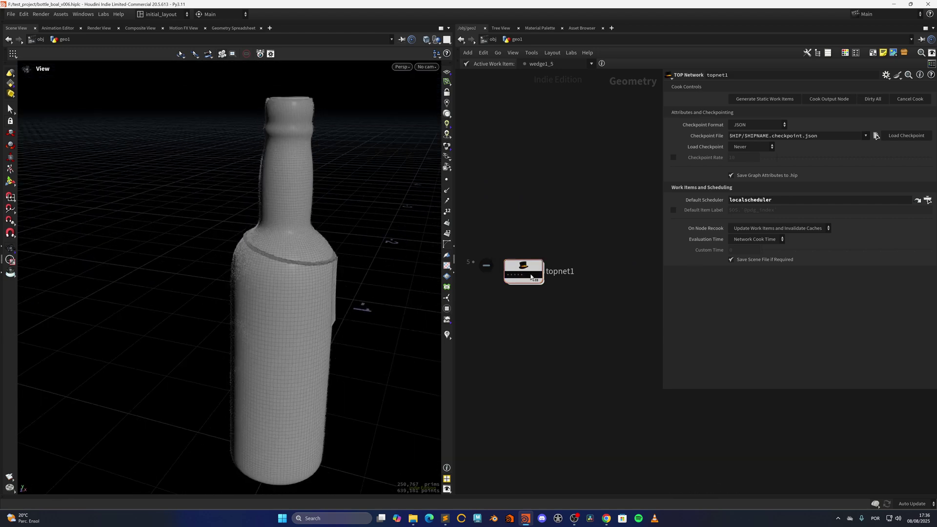
# - Enter topnet1 and examine wedge1's wedge attributes, from tops_detail_switch through tops_top_rand_rot
pyautogui.doubleClick(530, 270)
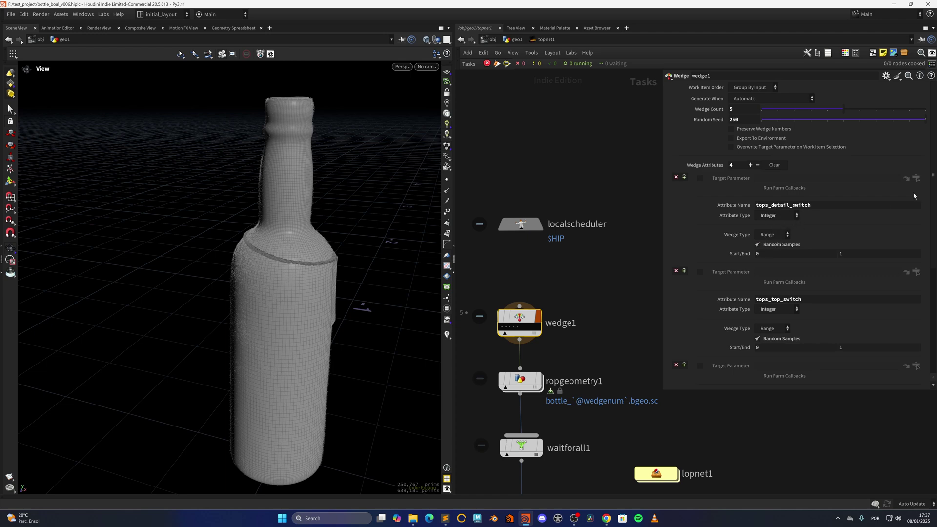
pyautogui.moveTo(933, 165); pyautogui.dragTo(927, 307)
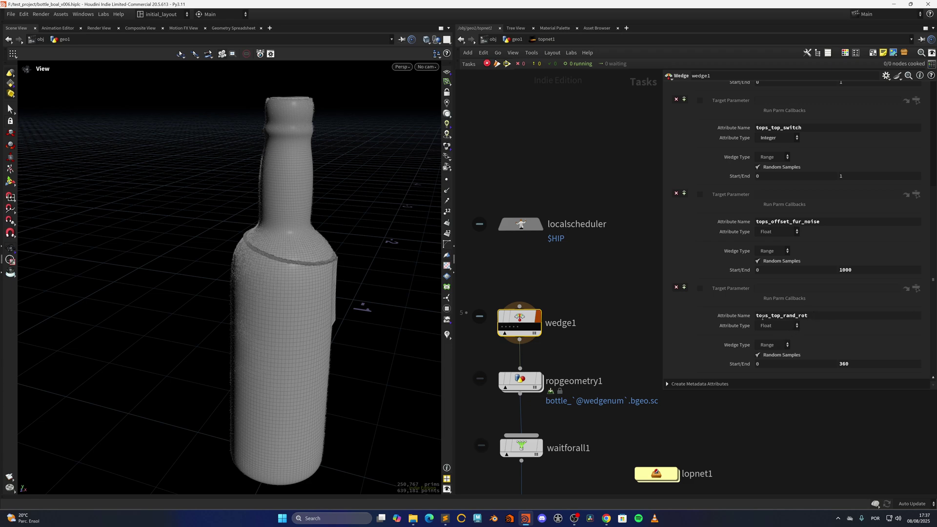
pyautogui.scroll(-4, 574, 292)
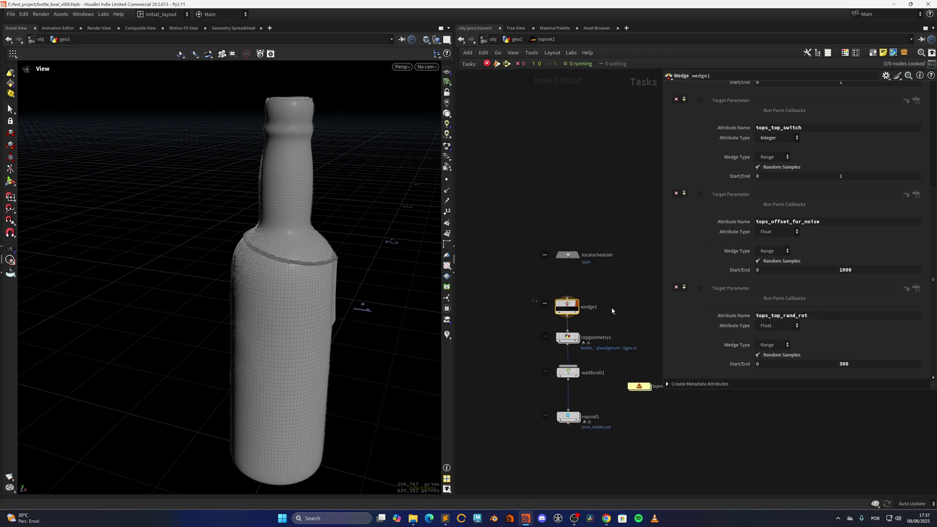
# - Open the settings of ropgeometry1 and then of ropusd1 in the TOP network
pyautogui.scroll(6, 596, 280)
pyautogui.click(554, 315)
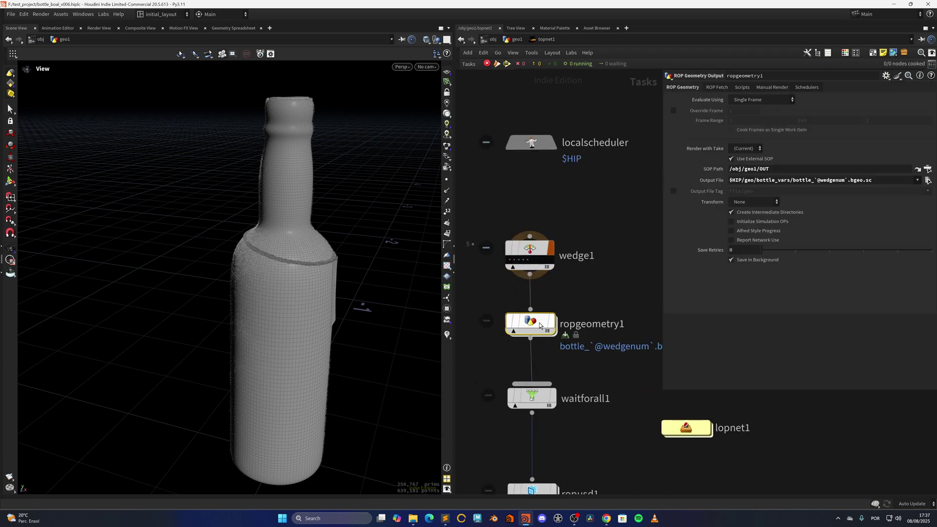
pyautogui.moveTo(605, 300); pyautogui.dragTo(604, 204, button='middle')
pyautogui.click(533, 396)
pyautogui.scroll(-3, 585, 365)
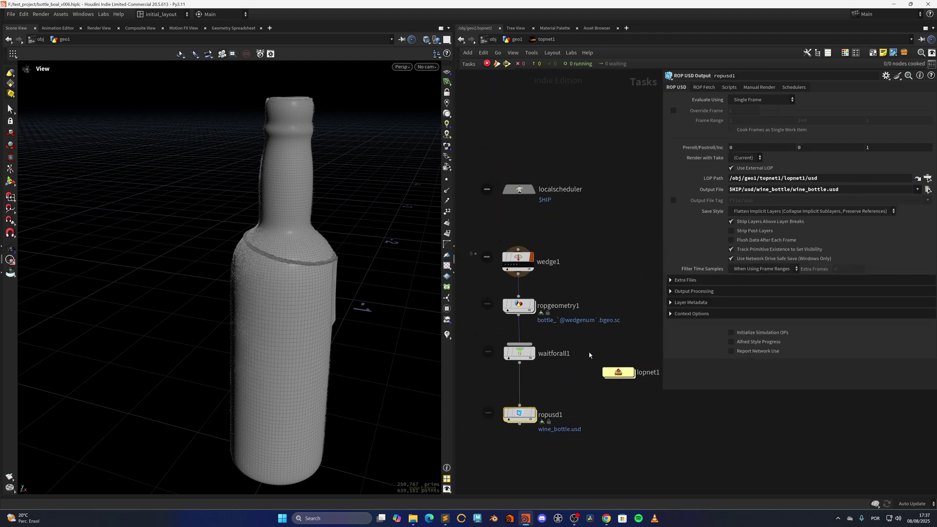
pyautogui.scroll(3, 567, 277)
pyautogui.scroll(-3, 600, 266)
pyautogui.moveTo(600, 268); pyautogui.dragTo(598, 297, button='middle')
# - Return to geo1, enter the lopnet1 Solaris network and look at the bottles through /cameras/camera1
pyautogui.click(516, 40)
pyautogui.scroll(-4, 567, 178)
pyautogui.moveTo(464, 217); pyautogui.dragTo(565, 265, button='middle')
pyautogui.scroll(-3, 565, 257)
pyautogui.moveTo(553, 188); pyautogui.dragTo(581, 331, button='middle')
pyautogui.scroll(4, 581, 331)
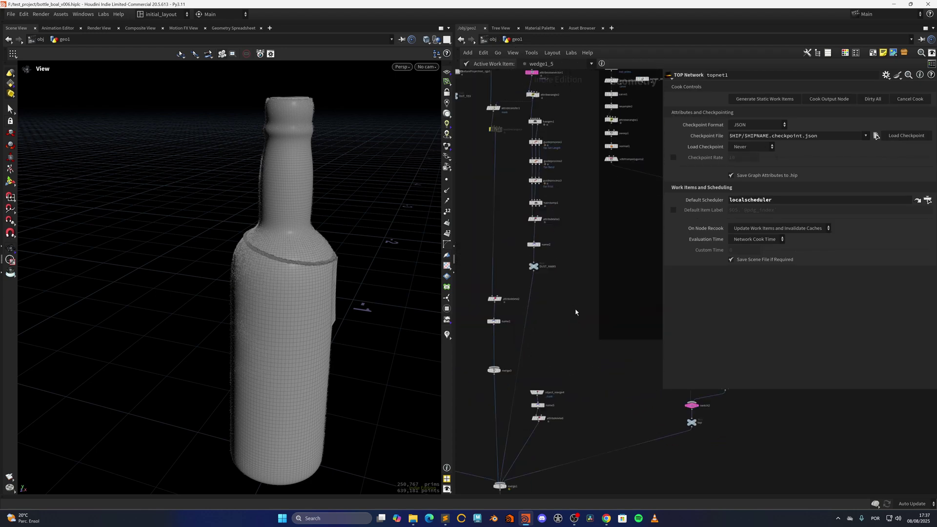
pyautogui.moveTo(616, 274); pyautogui.dragTo(568, 272, button='middle')
pyautogui.scroll(-3, 557, 325)
pyautogui.scroll(3, 561, 326)
pyautogui.scroll(2, 545, 318)
pyautogui.scroll(-3, 571, 332)
pyautogui.moveTo(590, 375); pyautogui.dragTo(577, 349, button='middle')
pyautogui.moveTo(644, 358); pyautogui.dragTo(562, 347, button='middle')
pyautogui.scroll(4, 551, 341)
pyautogui.doubleClick(556, 320)
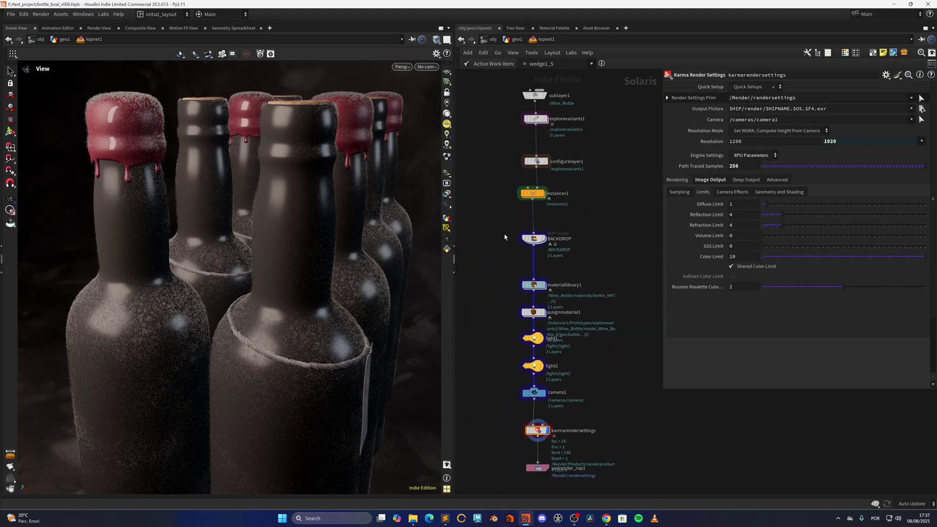
pyautogui.click(426, 67)
pyautogui.click(446, 86)
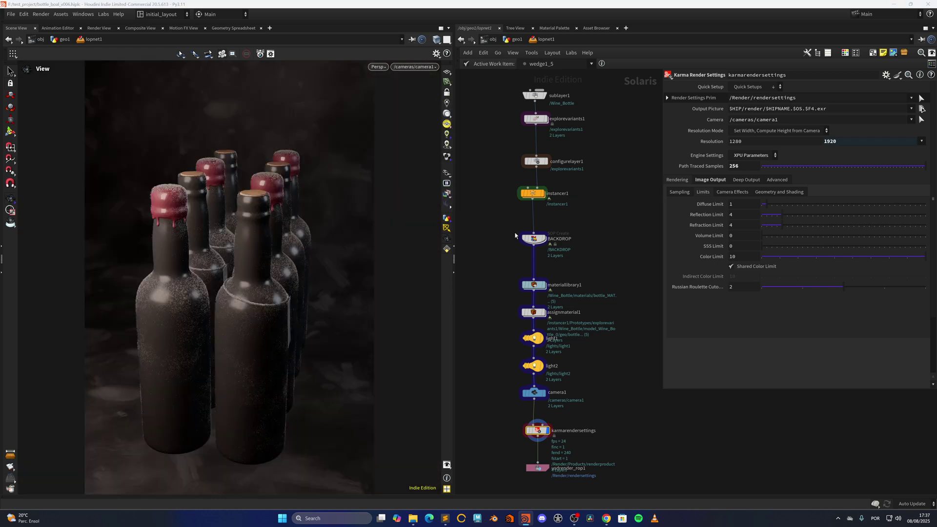
# - Display the sublayer1 node and open its settings to show the referenced wine_bottle.usd file
pyautogui.moveTo(511, 153); pyautogui.dragTo(507, 278, button='middle')
pyautogui.moveTo(537, 221)
pyautogui.click(544, 205)
pyautogui.click(531, 219)
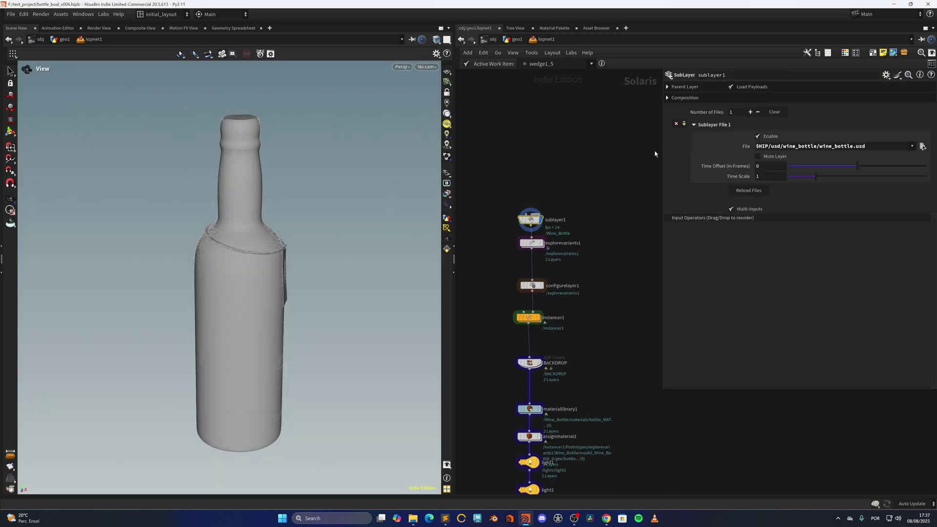
pyautogui.rightClick(249, 225)
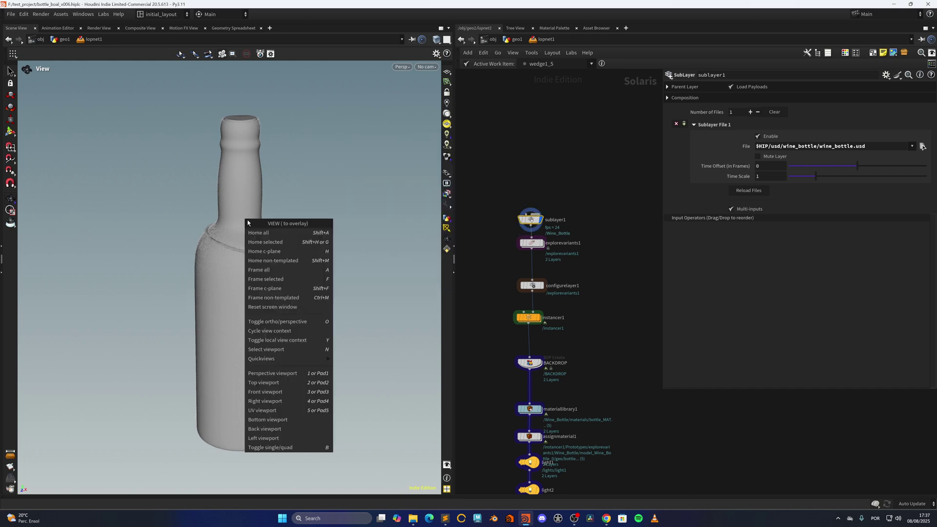
pyautogui.rightClick(245, 180)
pyautogui.moveTo(301, 201)
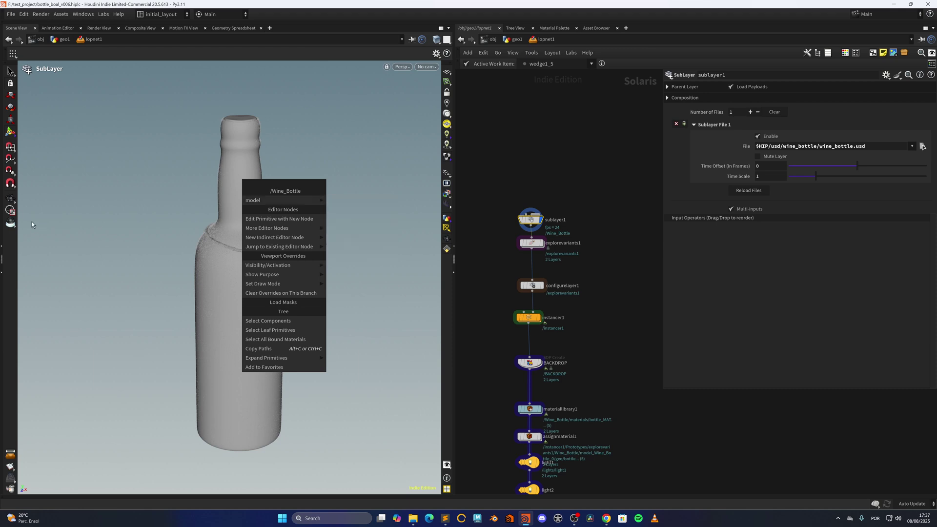
pyautogui.click(10, 199)
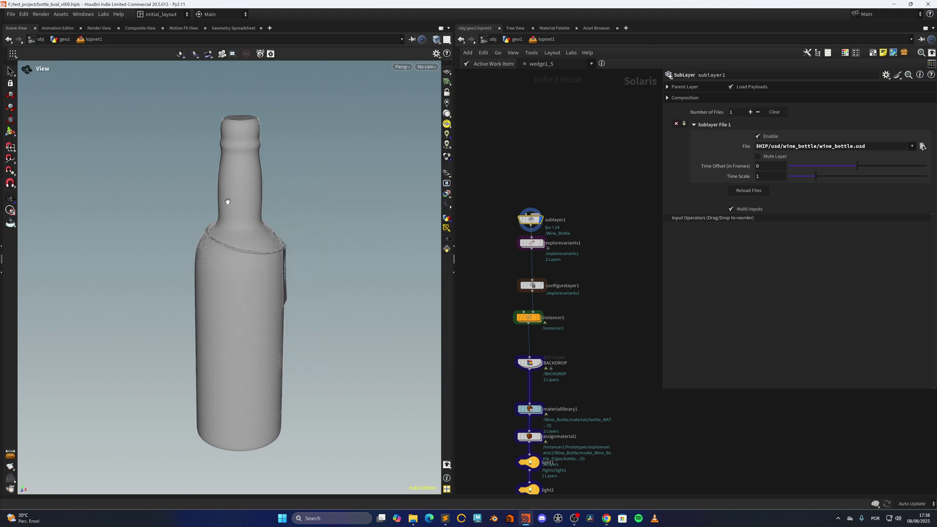
# - Display explorevariants1, set its Mode to Explore Variants and frame the row of bottle variants
pyautogui.click(541, 242)
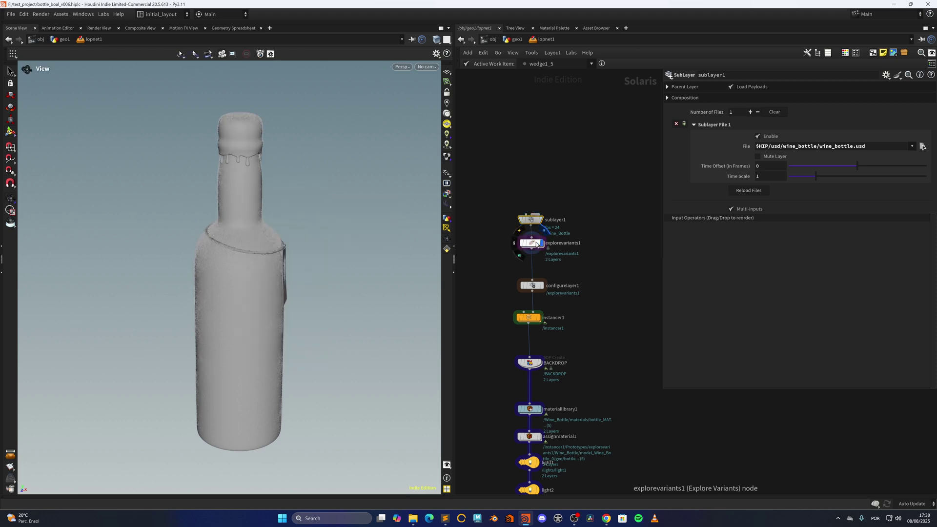
pyautogui.click(532, 243)
pyautogui.click(756, 127)
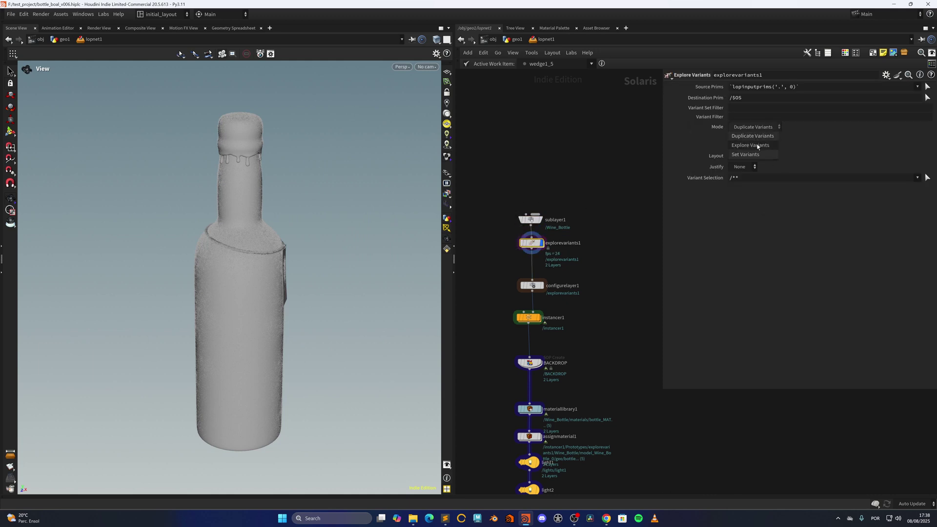
pyautogui.click(751, 145)
pyautogui.moveTo(369, 258); pyautogui.dragTo(241, 332, button='right')
pyautogui.moveTo(240, 333); pyautogui.dragTo(294, 308, button='middle')
pyautogui.scroll(2, 249, 315)
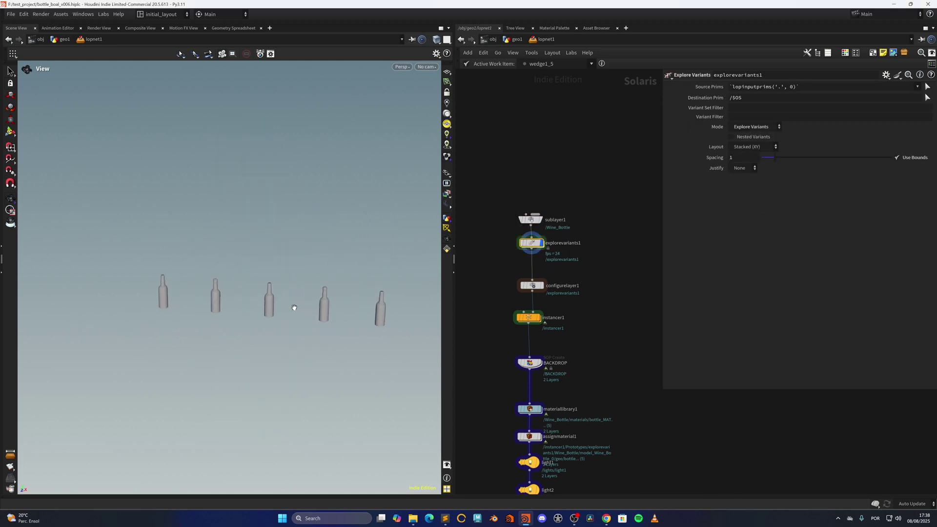
# - Inspect the row of bottle variants and set explorevariants1's Mode back to Duplicate Variants
pyautogui.click(15, 150)
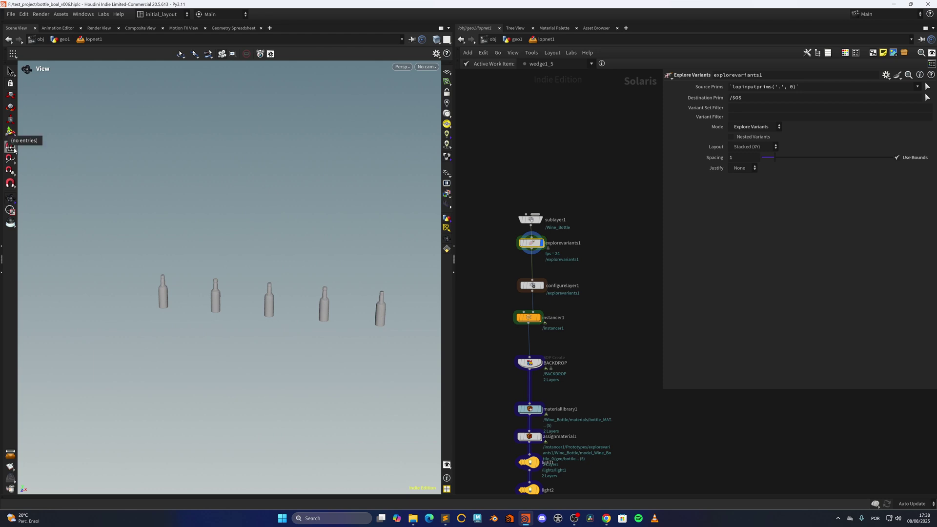
pyautogui.rightClick(10, 204)
pyautogui.moveTo(225, 288); pyautogui.dragTo(269, 278, button='right')
pyautogui.moveTo(269, 278); pyautogui.dragTo(265, 291)
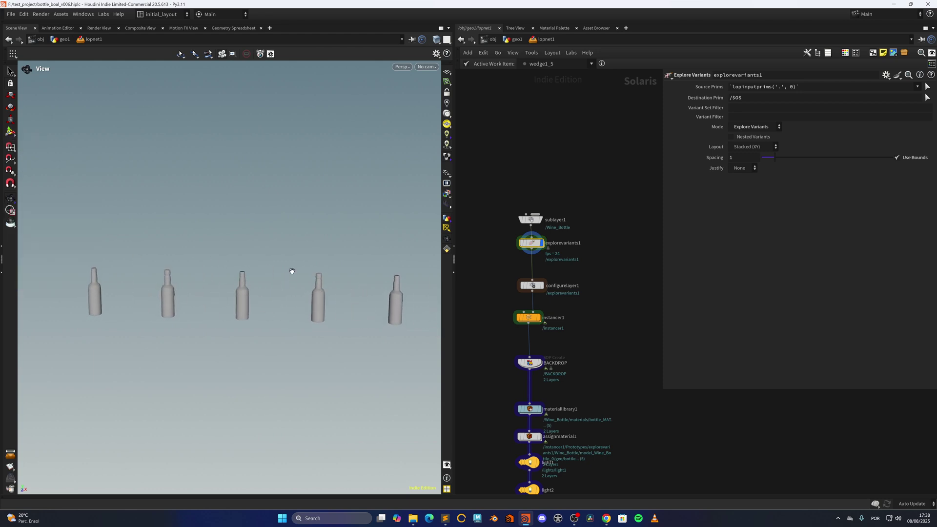
pyautogui.moveTo(316, 281); pyautogui.dragTo(311, 265, button='right')
pyautogui.click(755, 126)
pyautogui.click(754, 137)
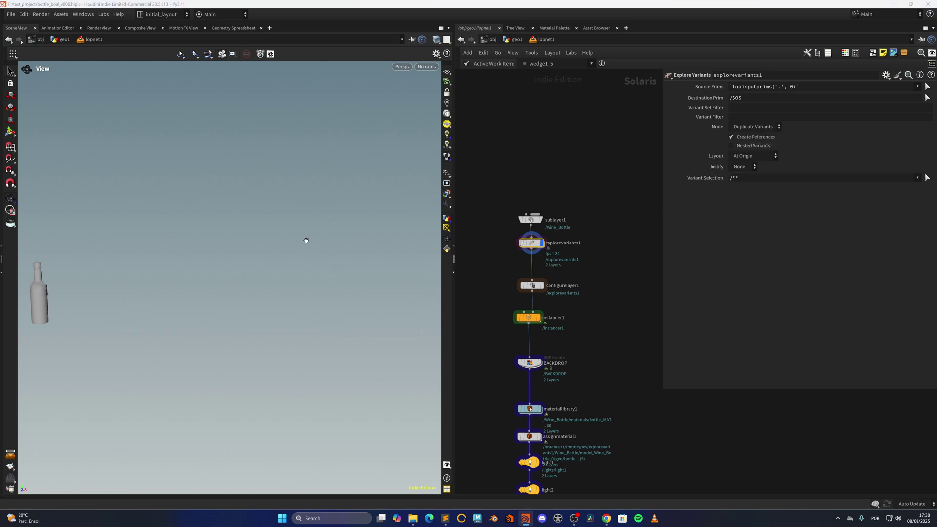
# - Open configurelayer1's settings and display the bottle arrangement of instancer1
pyautogui.click(540, 285)
pyautogui.click(537, 318)
pyautogui.scroll(2, 297, 293)
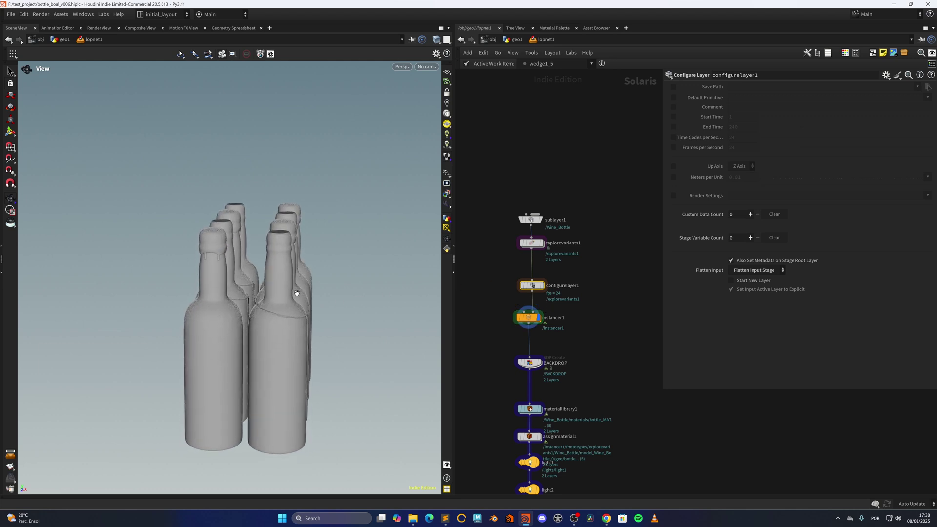
# - Enter instancer1 and open attribwrangle1 to show the bottle_id expression applied to the grid's points
pyautogui.click(536, 321)
pyautogui.doubleClick(537, 319)
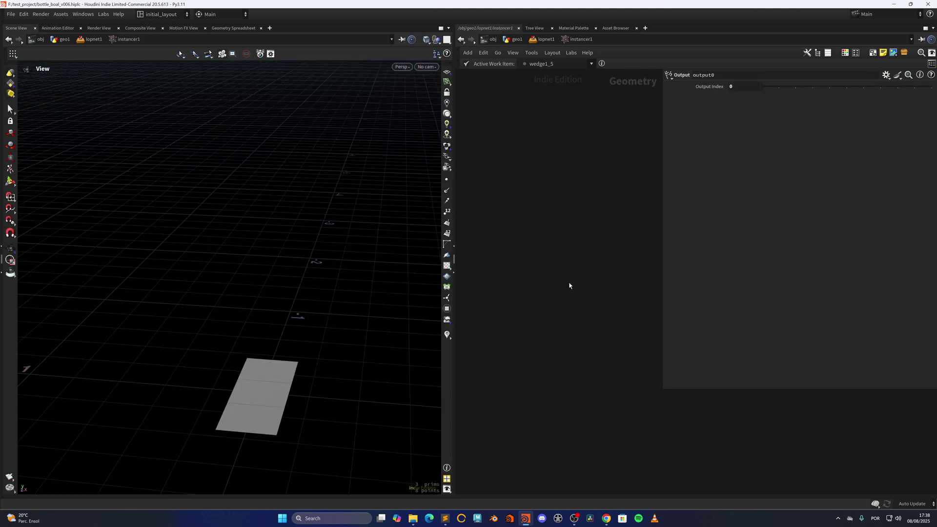
pyautogui.moveTo(592, 292); pyautogui.dragTo(593, 294)
pyautogui.click(556, 313)
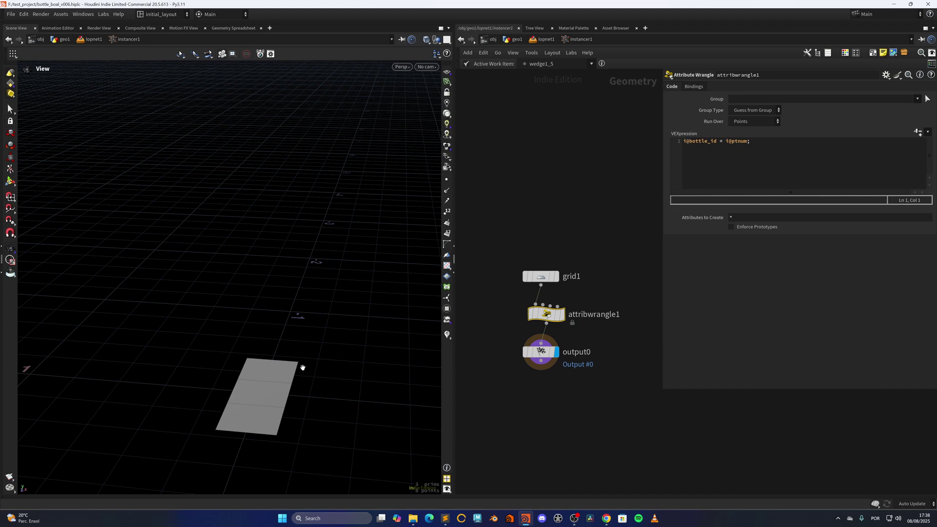
pyautogui.scroll(4, 299, 384)
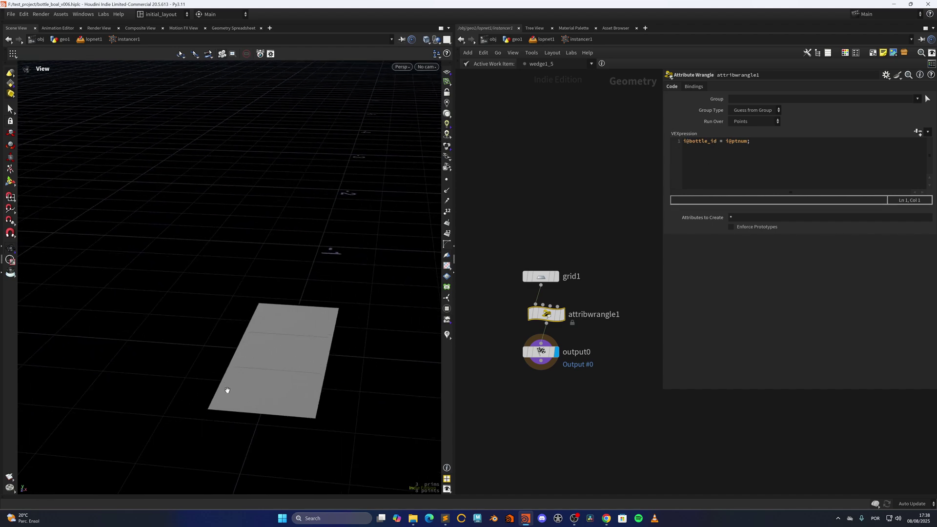
# - Leave instancer1 and display the BACKDROP node to view the instanced bottles in front of it
pyautogui.press('u')
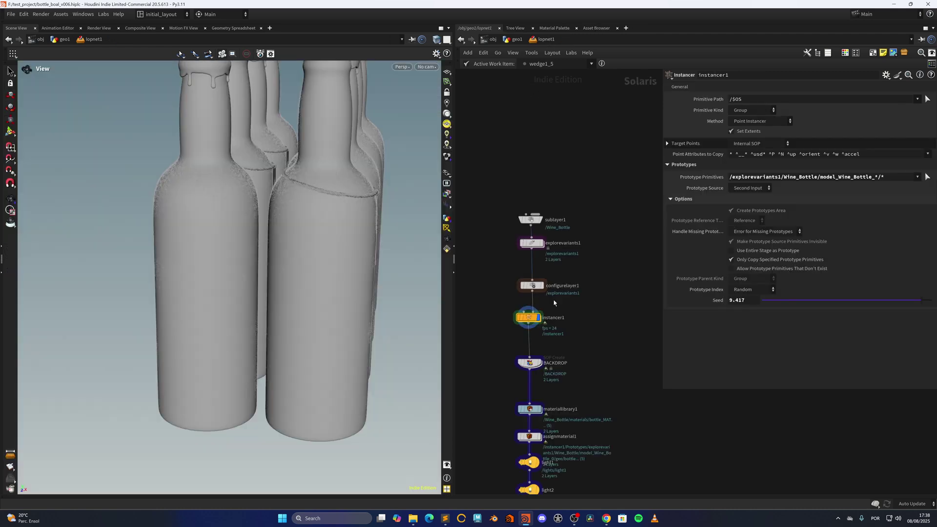
pyautogui.click(548, 308)
pyautogui.scroll(-6, 362, 310)
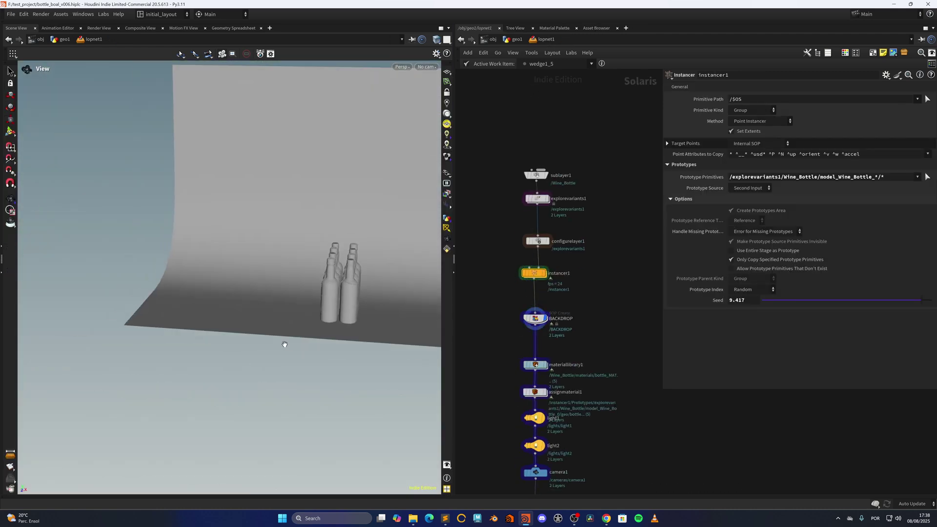
pyautogui.moveTo(362, 307); pyautogui.dragTo(332, 318)
# - Display the materiallibrary1 result, switch the display to karmarendersettings, and look through camera1
pyautogui.moveTo(554, 347); pyautogui.dragTo(555, 308, button='middle')
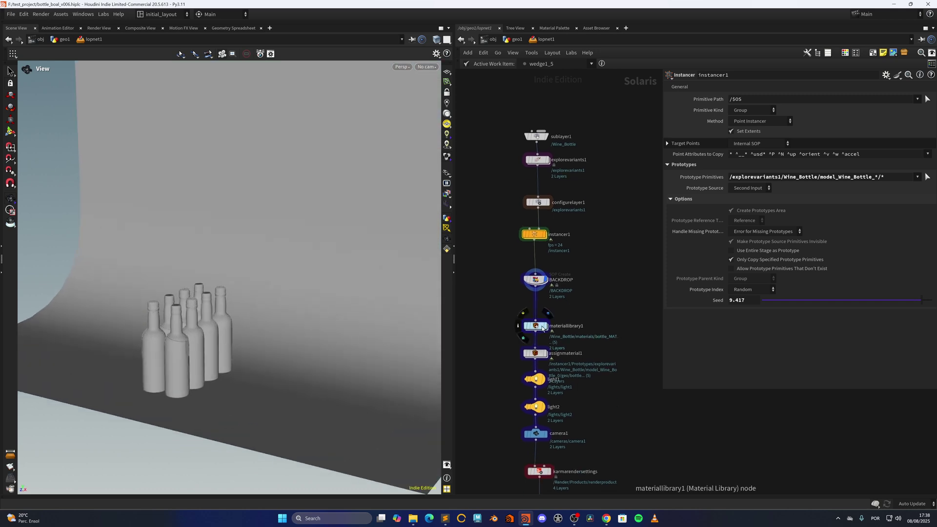
pyautogui.click(545, 325)
pyautogui.scroll(-3, 544, 334)
pyautogui.click(553, 362)
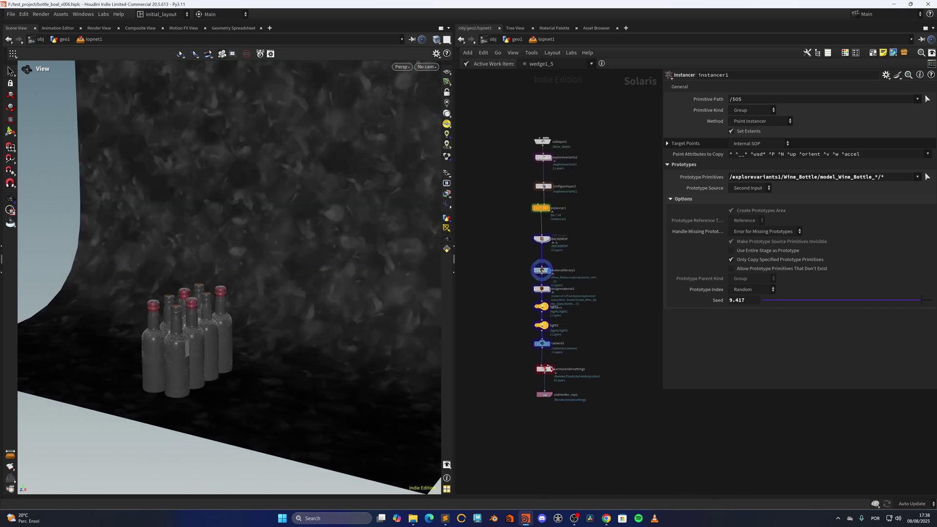
pyautogui.click(426, 69)
pyautogui.click(444, 89)
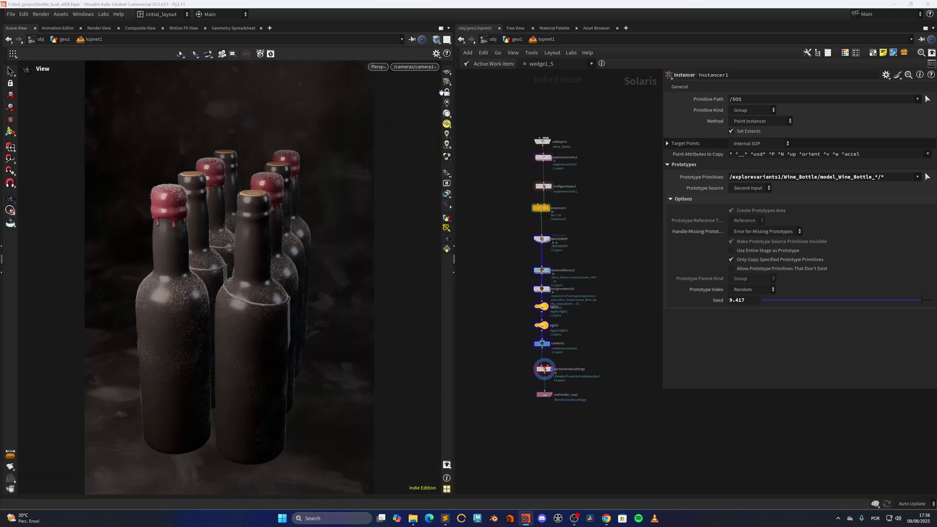
# - View the set from outside the camera and inspect the settings and placement of light1 and light2
pyautogui.moveTo(394, 197); pyautogui.dragTo(329, 271, button='right')
pyautogui.moveTo(329, 271); pyautogui.dragTo(274, 315)
pyautogui.click(540, 306)
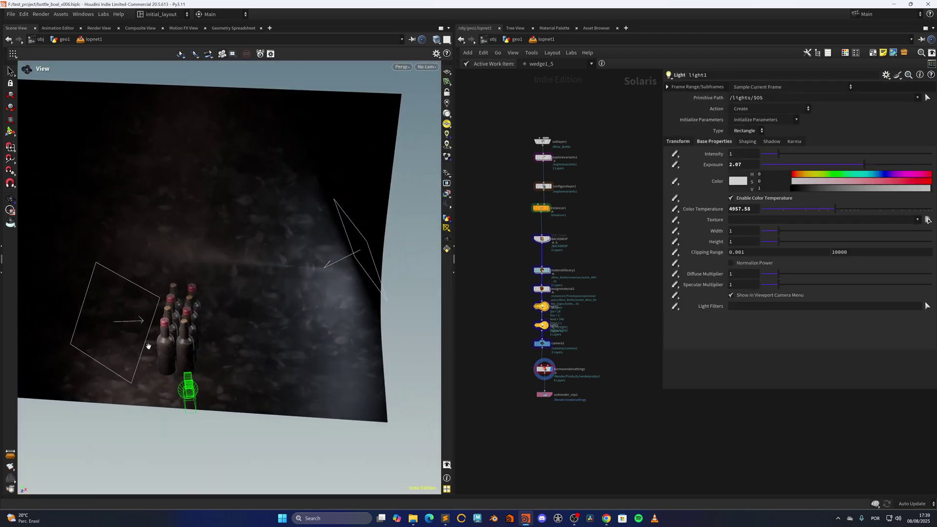
pyautogui.click(541, 325)
pyautogui.moveTo(309, 269); pyautogui.dragTo(354, 255)
pyautogui.moveTo(164, 376); pyautogui.dragTo(190, 362)
# - Look through camera1 and render the viewport with Karma XPU
pyautogui.click(426, 66)
pyautogui.click(430, 113)
pyautogui.click(378, 67)
pyautogui.click(391, 126)
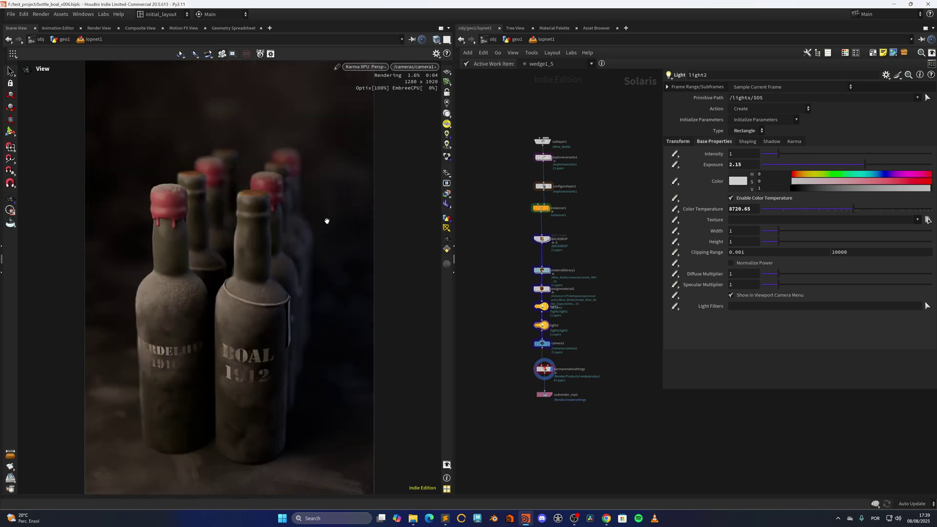
# - Open karmarendersettings' settings and set View Mask Opacity to 1 in the viewport's camera display options
pyautogui.click(545, 369)
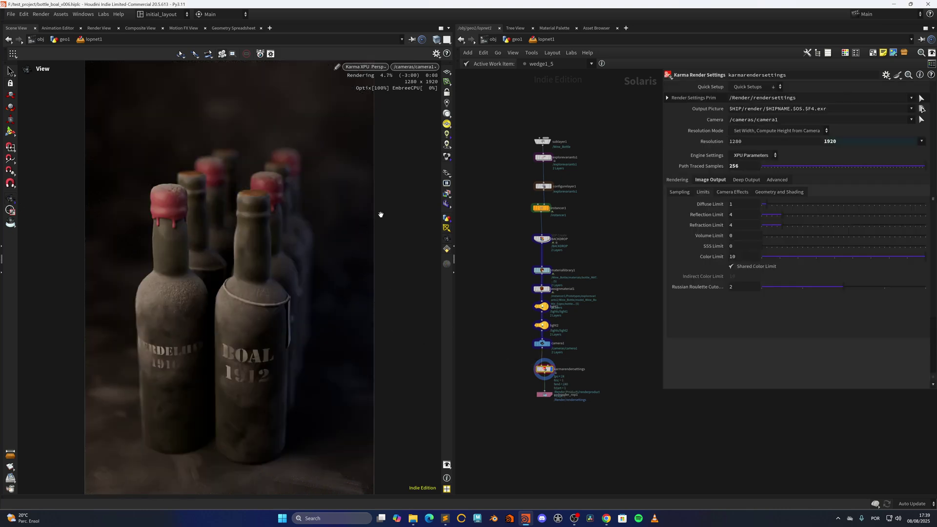
pyautogui.press('d')
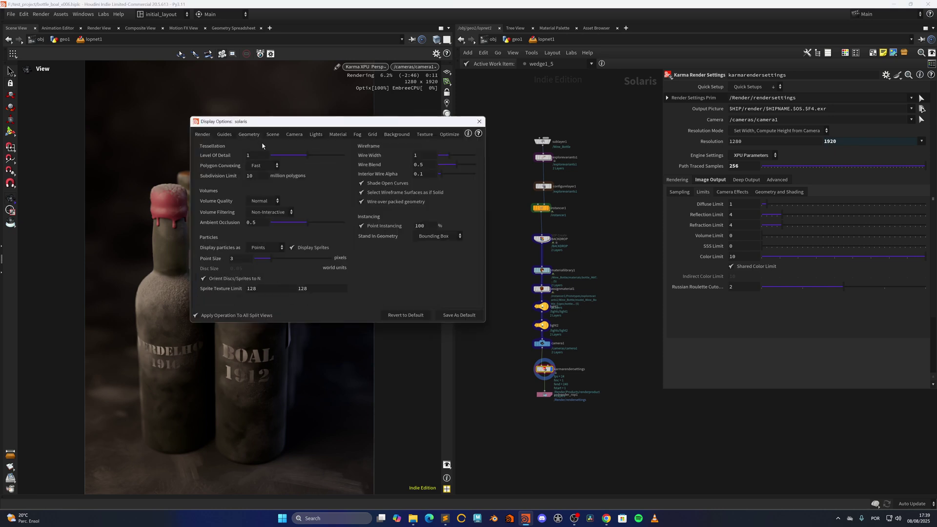
pyautogui.click(294, 134)
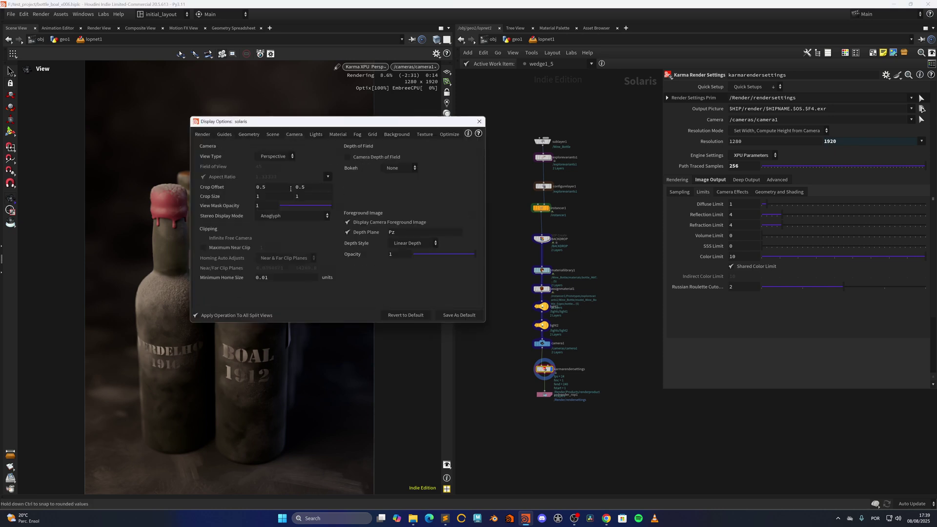
pyautogui.moveTo(296, 206); pyautogui.dragTo(339, 213)
pyautogui.click(479, 121)
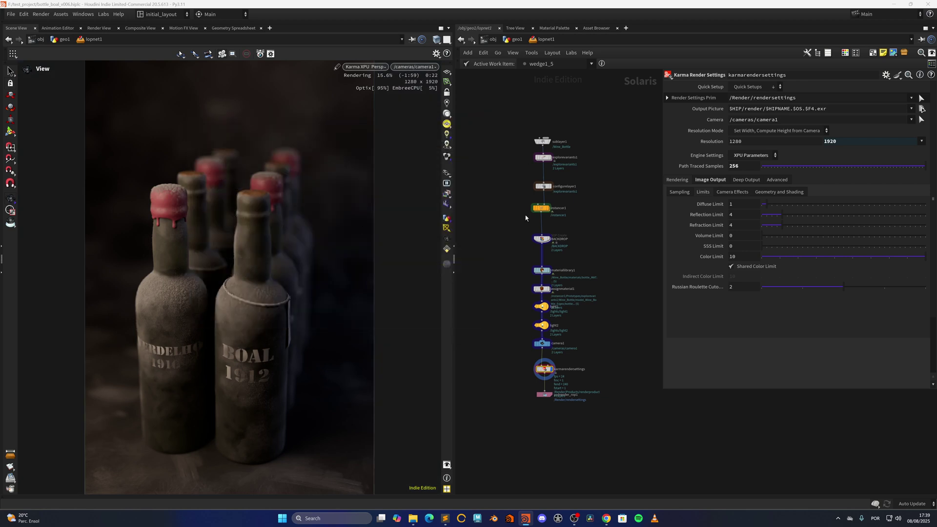
# - Enter materiallibrary1 and open the shader network inside bottle_MAT
pyautogui.click(527, 289)
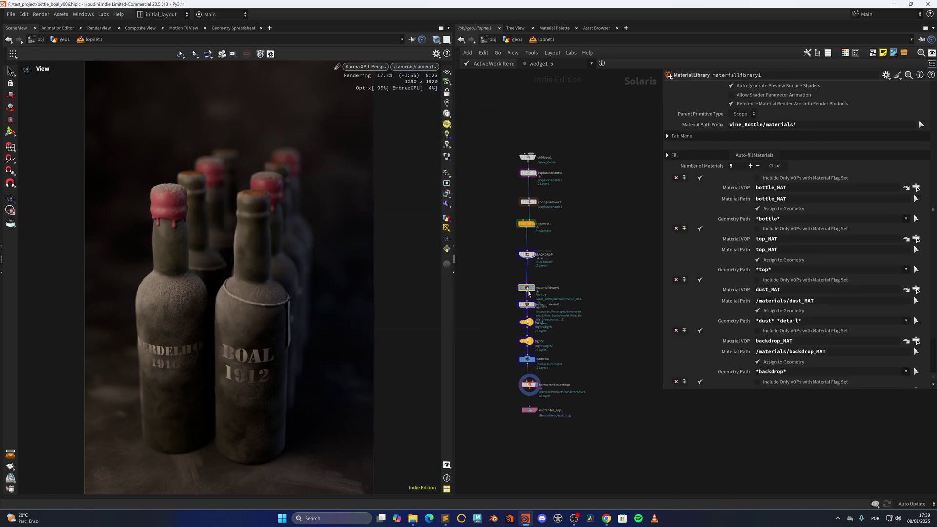
pyautogui.doubleClick(527, 288)
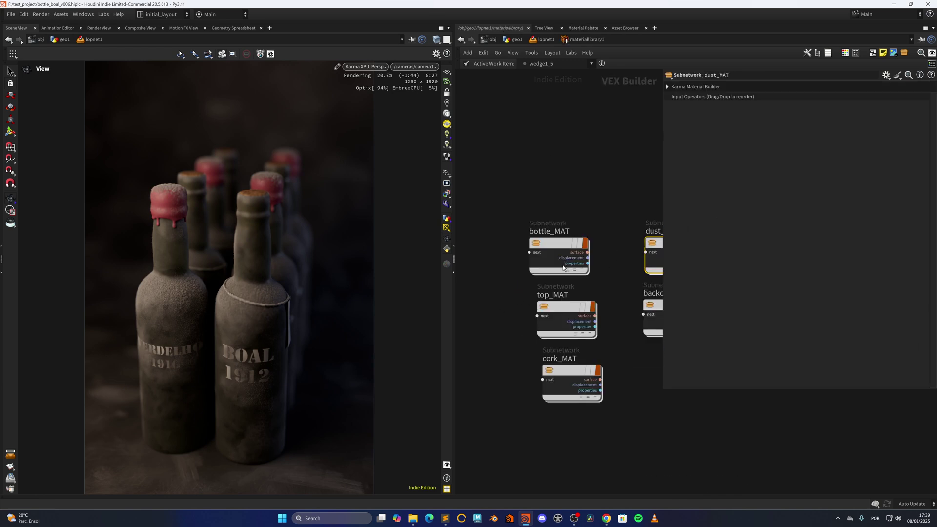
pyautogui.moveTo(533, 287); pyautogui.dragTo(503, 307, button='middle')
pyautogui.click(532, 270)
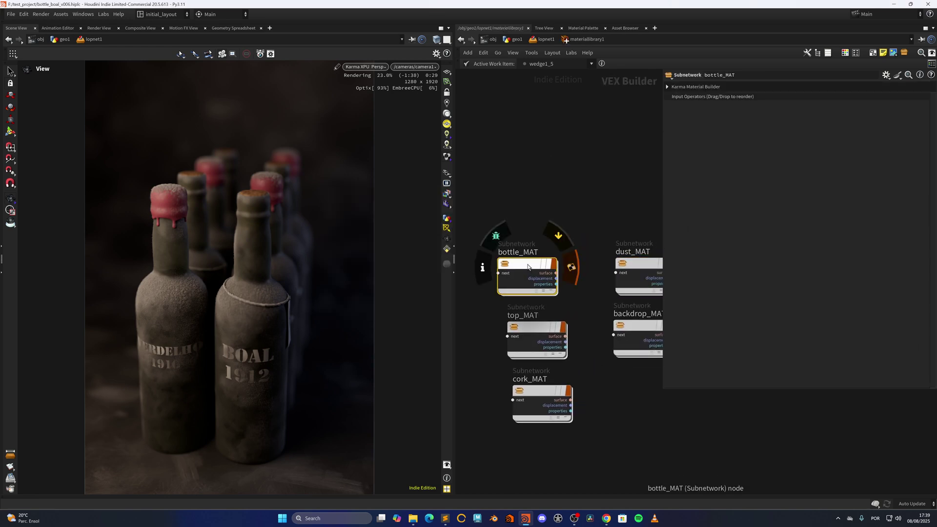
pyautogui.doubleClick(532, 271)
pyautogui.moveTo(491, 315); pyautogui.dragTo(516, 329, button='middle')
pyautogui.scroll(3, 516, 329)
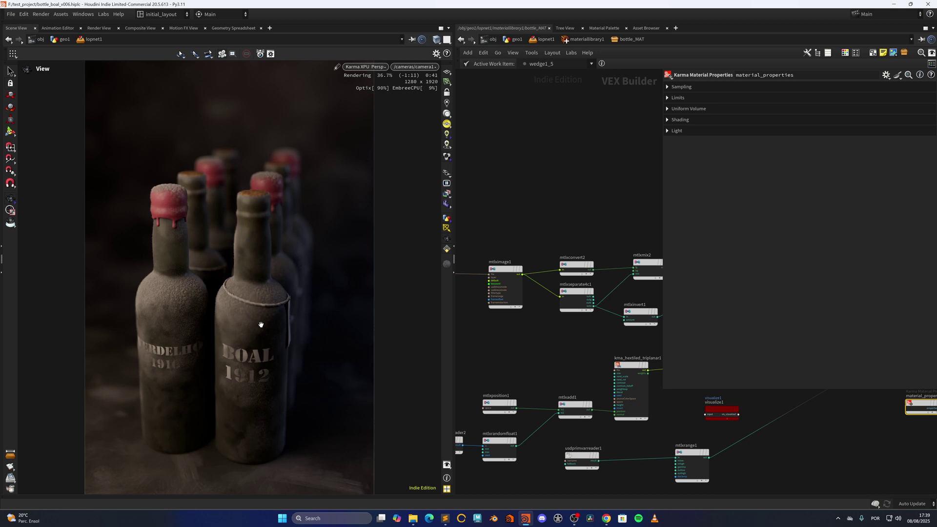
# - Open the file parameter that feeds mtlximage1 and highlight its Image Default path
pyautogui.moveTo(495, 346); pyautogui.dragTo(562, 346, button='middle')
pyautogui.scroll(-3, 571, 323)
pyautogui.scroll(3, 536, 346)
pyautogui.scroll(-2, 546, 374)
pyautogui.scroll(4, 544, 347)
pyautogui.click(541, 313)
pyautogui.moveTo(470, 243); pyautogui.dragTo(571, 243, button='middle')
pyautogui.moveTo(526, 224); pyautogui.dragTo(552, 343)
pyautogui.moveTo(572, 336); pyautogui.dragTo(511, 334, button='middle')
pyautogui.scroll(3, 515, 299)
pyautogui.moveTo(515, 298); pyautogui.dragTo(588, 276, button='middle')
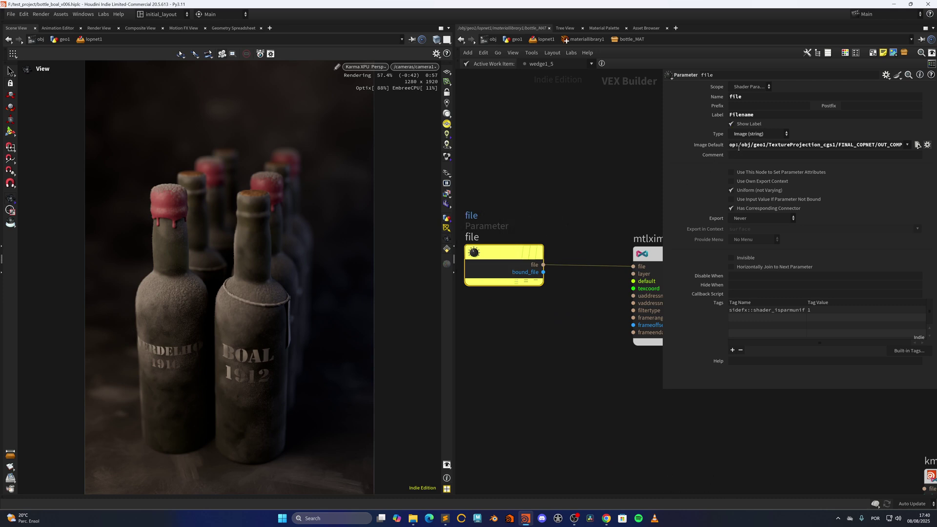
pyautogui.moveTo(739, 146); pyautogui.dragTo(903, 146)
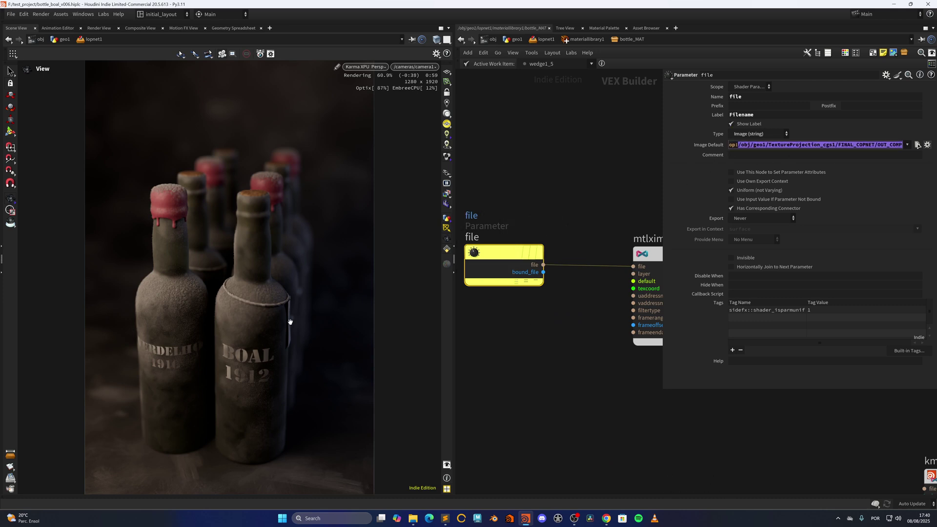
# - Inspect the mtlxmix2 background color and the specular and transmission settings of mtlxstandard_surface
pyautogui.scroll(-4, 597, 362)
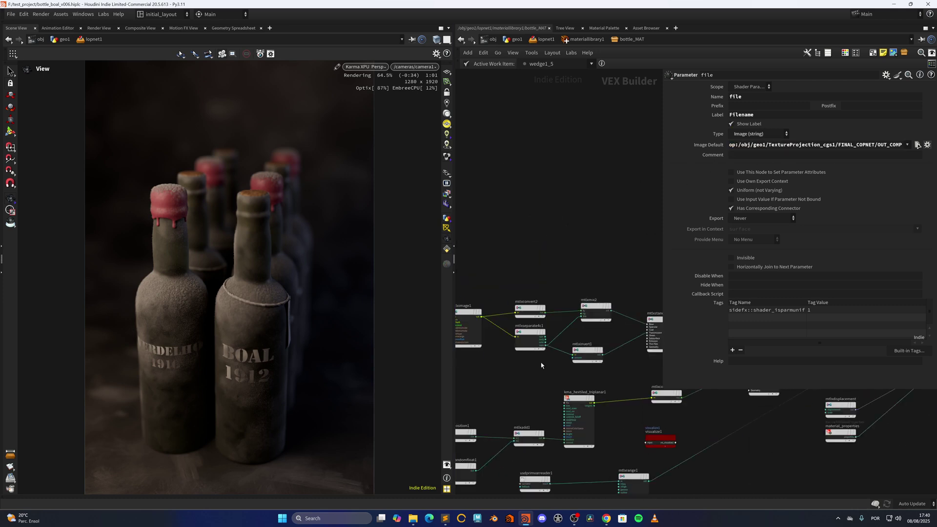
pyautogui.scroll(3, 540, 362)
pyautogui.moveTo(571, 334)
pyautogui.mouseDown(button='middle')
pyautogui.moveTo(506, 324)
pyautogui.moveTo(559, 328)
pyautogui.mouseUp(button='middle')
pyautogui.click(534, 297)
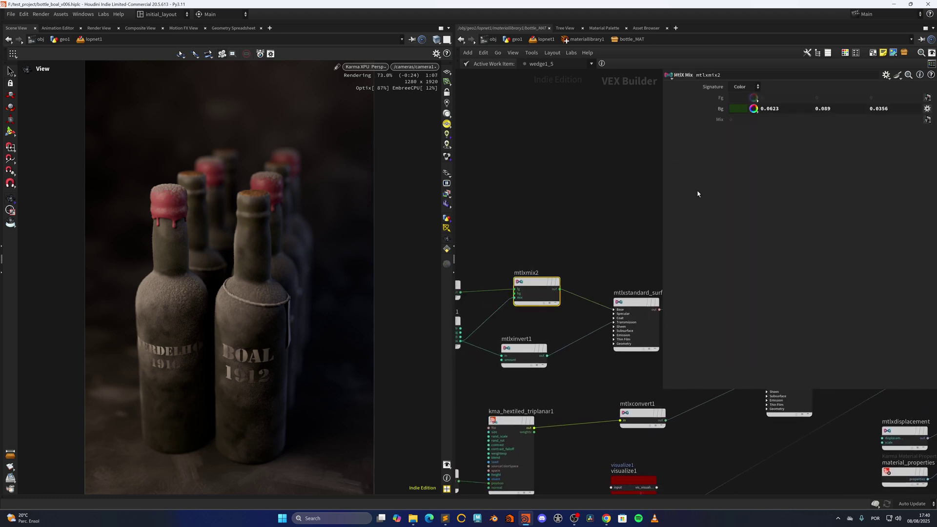
pyautogui.moveTo(641, 250); pyautogui.dragTo(555, 243, button='middle')
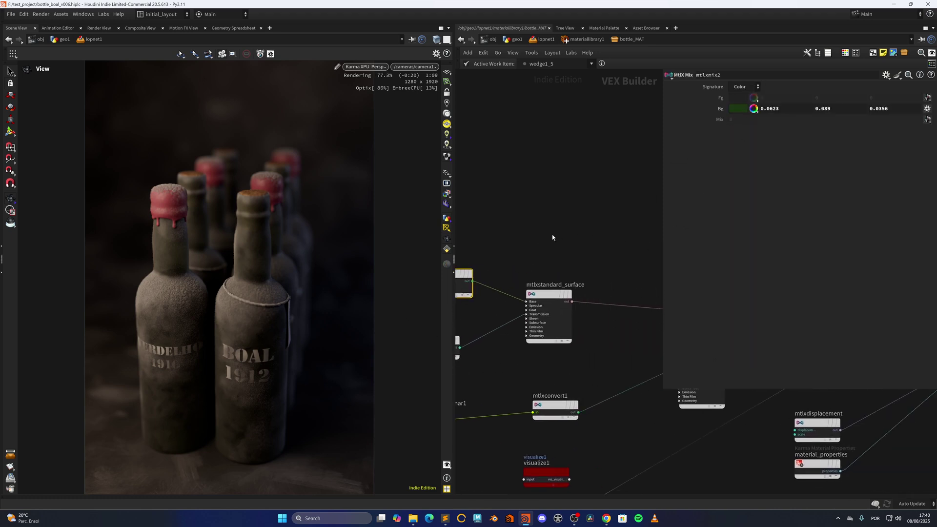
pyautogui.moveTo(534, 232); pyautogui.dragTo(552, 300)
pyautogui.moveTo(614, 341); pyautogui.dragTo(597, 316, button='middle')
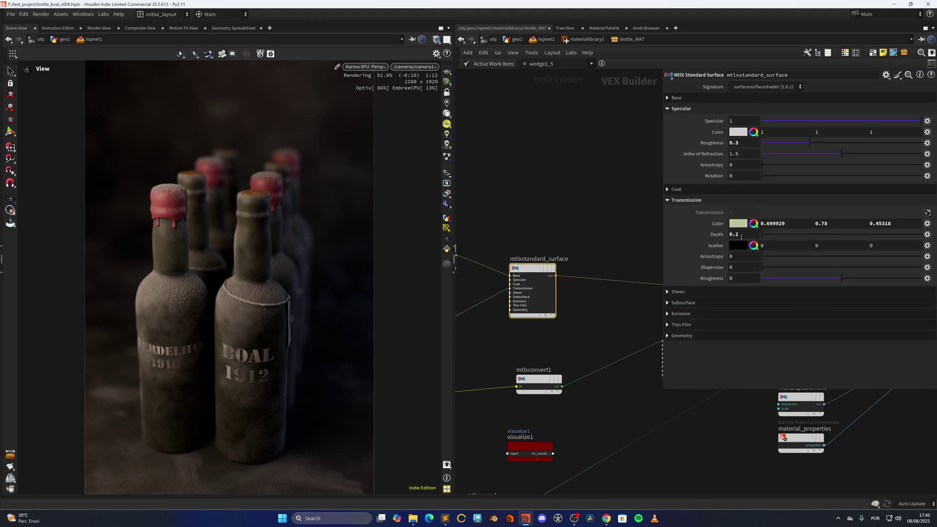
# - Open mtlxmix1 and mtlxstandard_surface1 in turn, expanding the latter's Specular settings
pyautogui.scroll(-5, 590, 341)
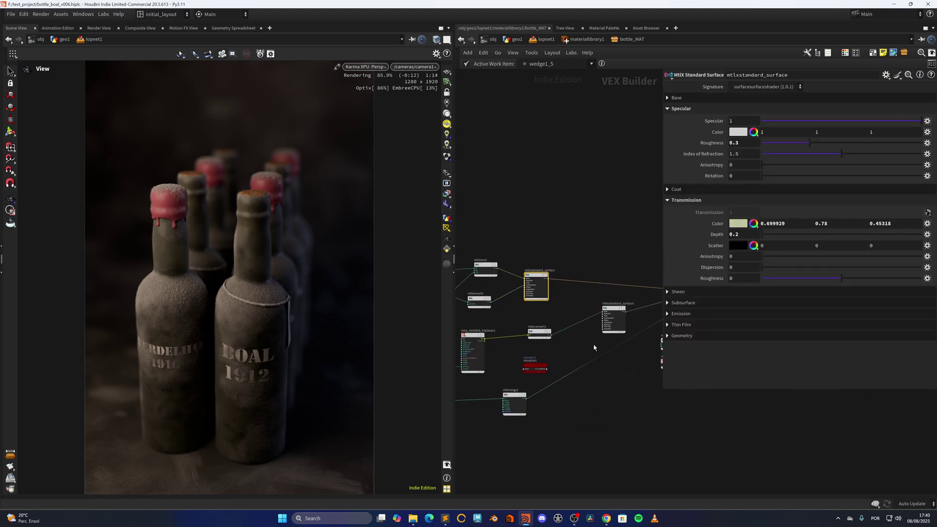
pyautogui.scroll(3, 590, 349)
pyautogui.moveTo(583, 351); pyautogui.dragTo(506, 392, button='middle')
pyautogui.moveTo(620, 316); pyautogui.dragTo(503, 323, button='middle')
pyautogui.moveTo(598, 271); pyautogui.dragTo(578, 338)
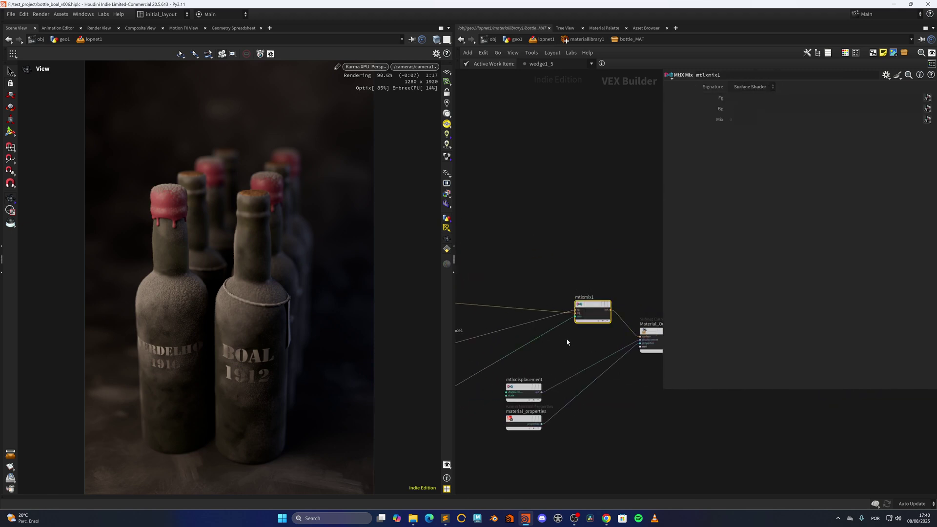
pyautogui.moveTo(553, 352); pyautogui.dragTo(642, 326, button='middle')
pyautogui.click(525, 324)
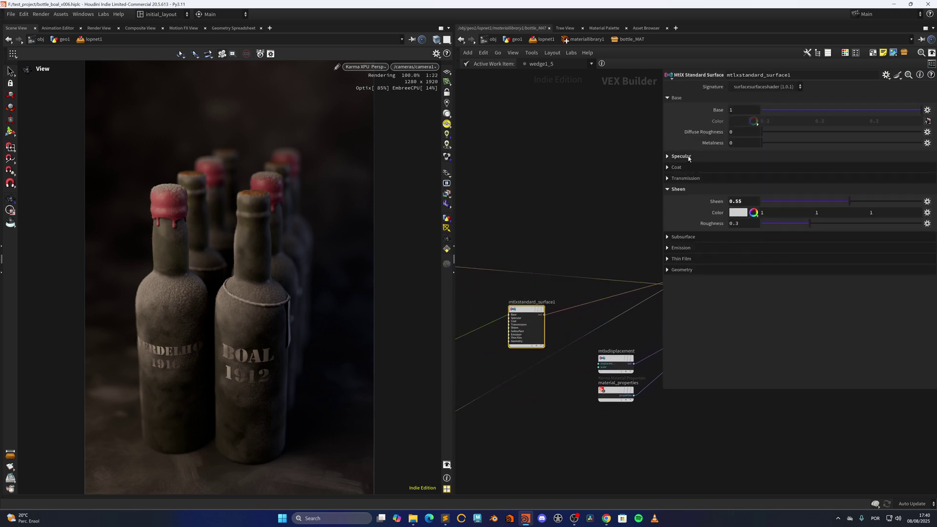
pyautogui.click(687, 157)
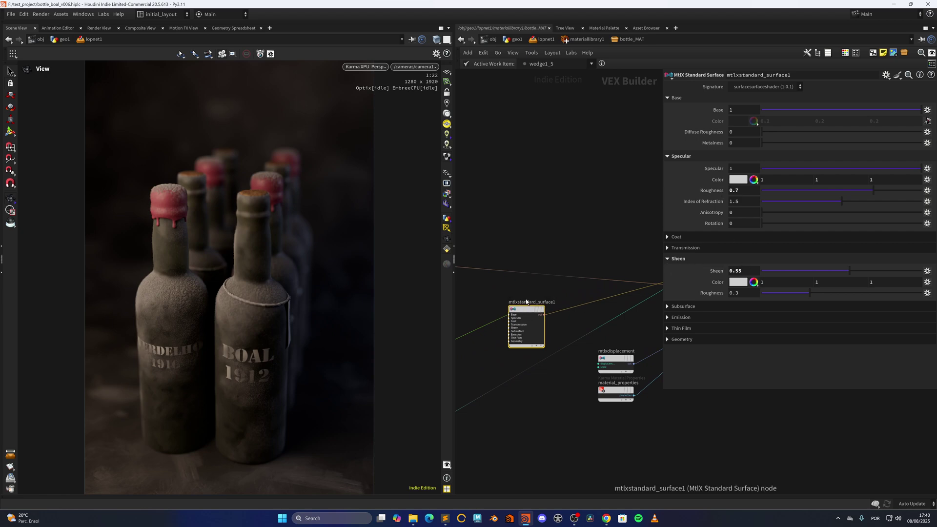
pyautogui.press('x')
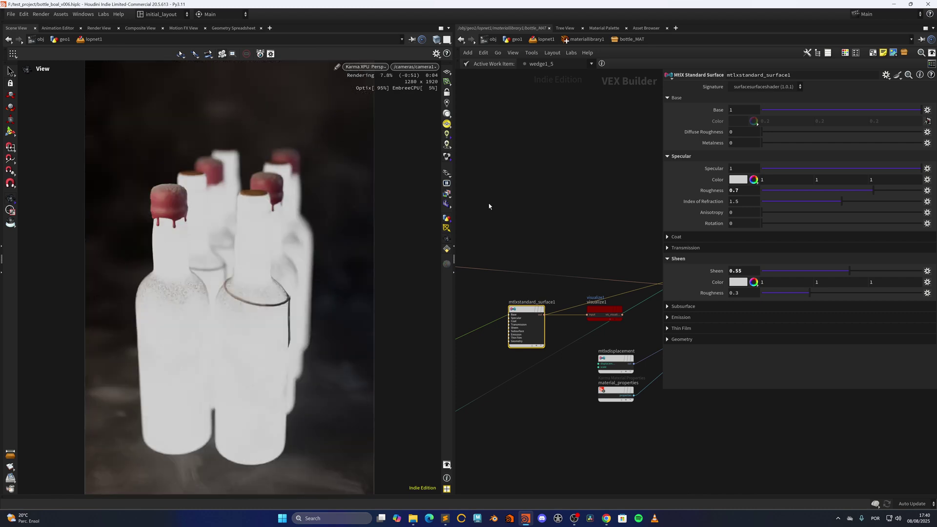
pyautogui.press('y')
pyautogui.moveTo(560, 306); pyautogui.dragTo(563, 324)
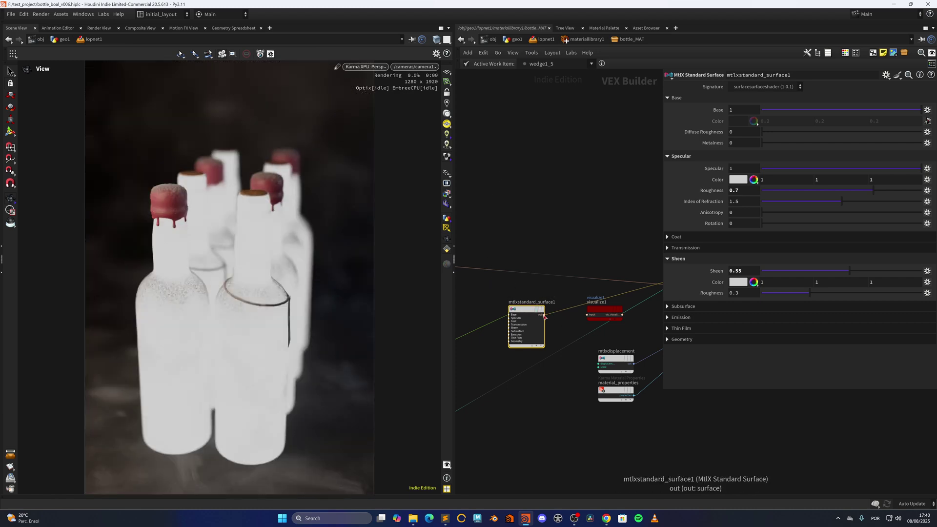
# - Wire mtlxstandard_surface1's output directly into the surface input of Material_Outputs_and_AOVs
pyautogui.click(544, 315)
pyautogui.moveTo(625, 338); pyautogui.dragTo(647, 323, button='middle')
pyautogui.click(572, 317)
# - Open usdprimvarreader2 at the start of the dust branch to examine its bottle_id variable
pyautogui.moveTo(529, 377); pyautogui.dragTo(710, 353, button='middle')
pyautogui.moveTo(539, 362); pyautogui.dragTo(645, 354, button='middle')
pyautogui.moveTo(518, 302); pyautogui.dragTo(610, 285, button='middle')
pyautogui.click(481, 360)
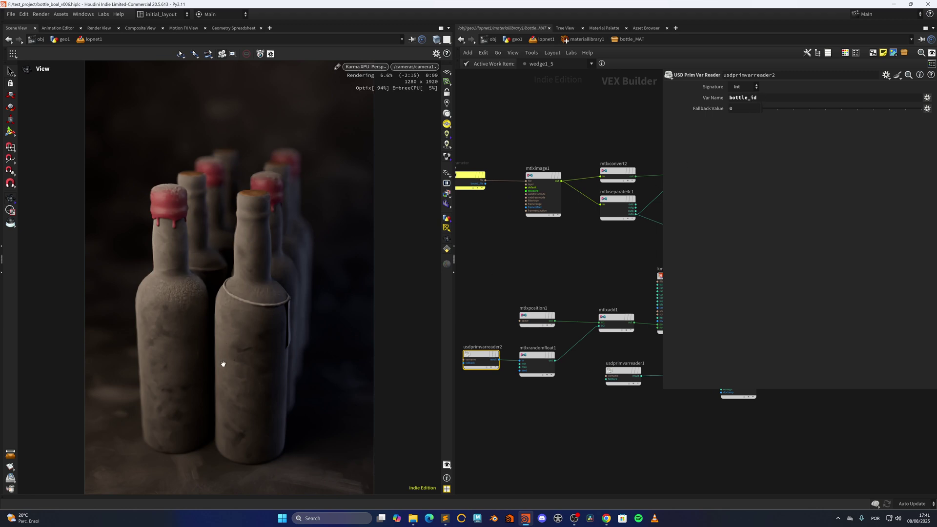
pyautogui.moveTo(594, 282); pyautogui.dragTo(639, 268, button='middle')
pyautogui.click(495, 322)
pyautogui.click(504, 335)
# - Open mtlxadd1 and kma_hextiled_triplanar1, and visualize the triplanar texture's output on the bottles
pyautogui.moveTo(583, 351); pyautogui.dragTo(519, 364, button='middle')
pyautogui.click(575, 315)
pyautogui.moveTo(655, 339); pyautogui.dragTo(577, 352, button='middle')
pyautogui.scroll(5, 577, 355)
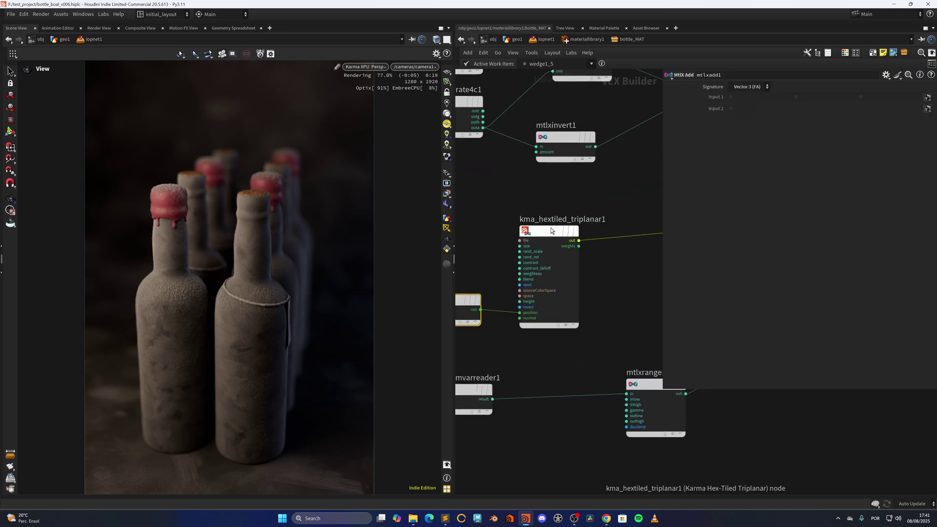
pyautogui.click(560, 239)
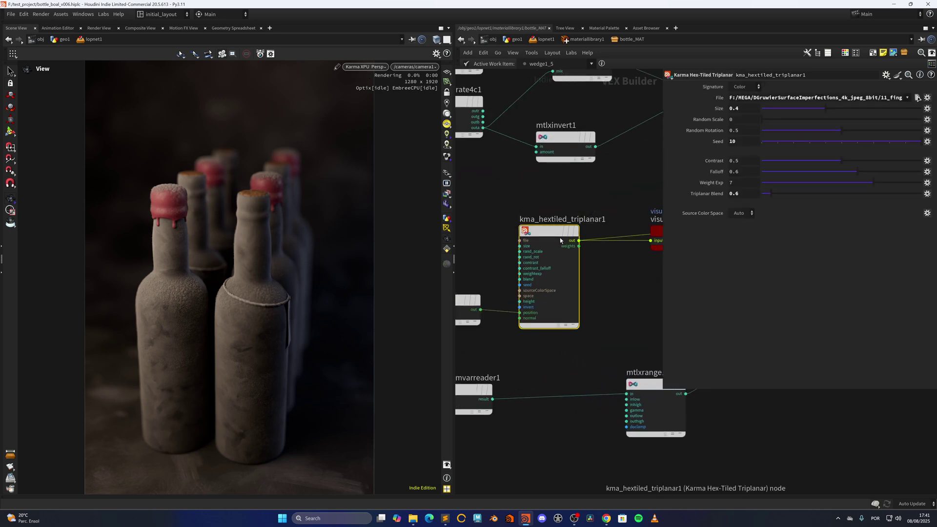
pyautogui.press('x')
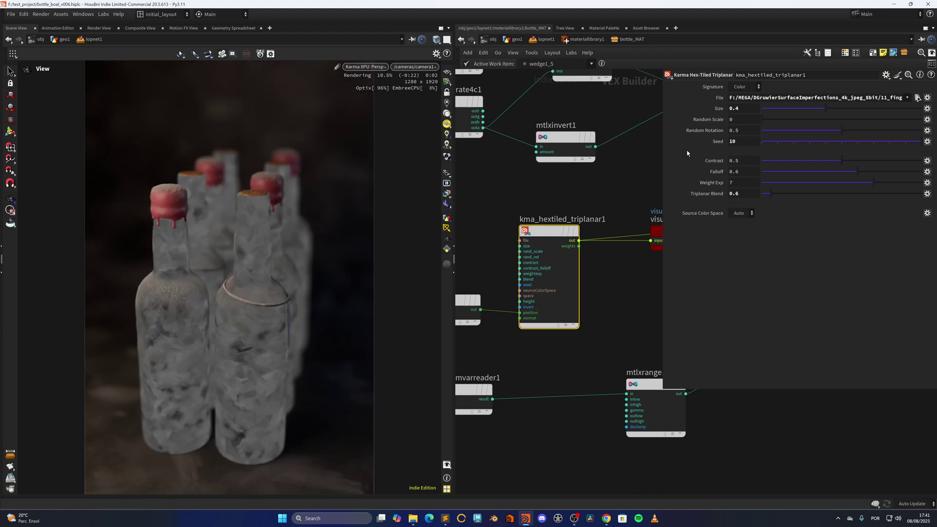
# - Trace the dust branch onward to mtlxstandard_surface1 and render that dust surface alone on the bottles
pyautogui.moveTo(622, 321); pyautogui.dragTo(498, 361, button='middle')
pyautogui.moveTo(548, 274); pyautogui.dragTo(551, 341)
pyautogui.scroll(-1, 555, 325)
pyautogui.moveTo(635, 302); pyautogui.dragTo(435, 381, button='middle')
pyautogui.click(517, 295)
pyautogui.press('x')
pyautogui.click(575, 293)
pyautogui.press('x')
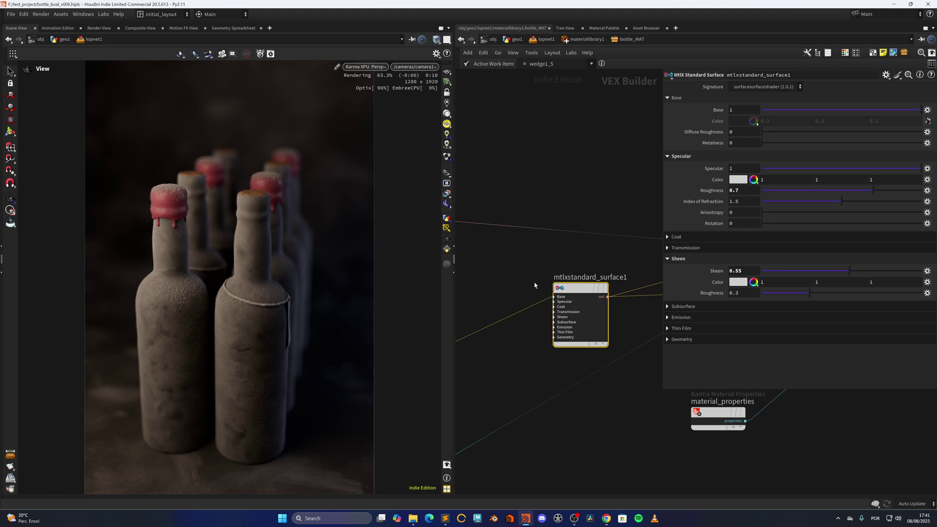
# - Wire the glass shader mtlxstandard_surface directly into the surface input of Material_Outputs_and_AOVs
pyautogui.scroll(-4, 525, 277)
pyautogui.moveTo(473, 290); pyautogui.dragTo(465, 393, button='middle')
pyautogui.scroll(2, 517, 313)
pyautogui.scroll(-1, 578, 347)
pyautogui.scroll(3, 522, 351)
pyautogui.click(528, 343)
pyautogui.moveTo(649, 369); pyautogui.dragTo(459, 328, button='middle')
pyautogui.moveTo(605, 344); pyautogui.dragTo(502, 356, button='middle')
pyautogui.click(557, 359)
# - Reconnect mtlxmix1's output to the surface input of Material_Outputs_and_AOVs
pyautogui.moveTo(478, 268); pyautogui.dragTo(535, 248, button='middle')
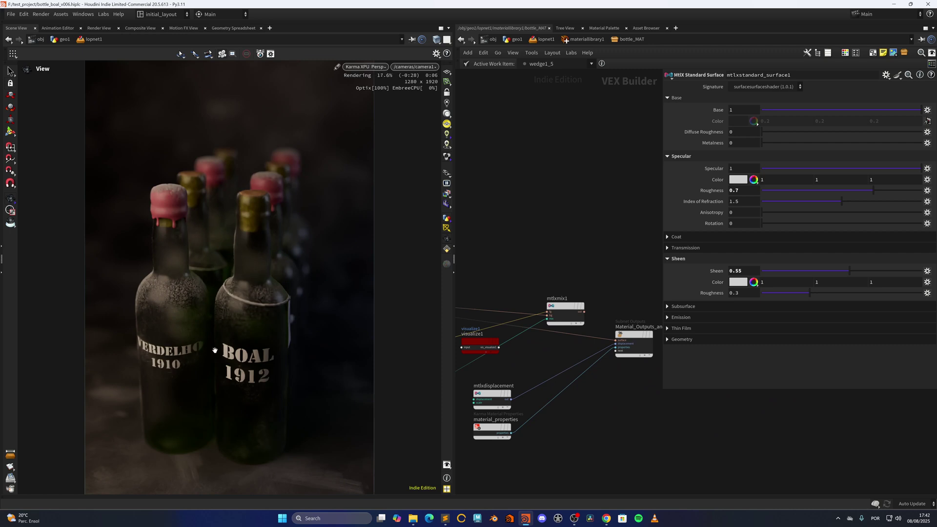
pyautogui.moveTo(595, 278); pyautogui.dragTo(529, 261, button='middle')
pyautogui.scroll(3, 540, 286)
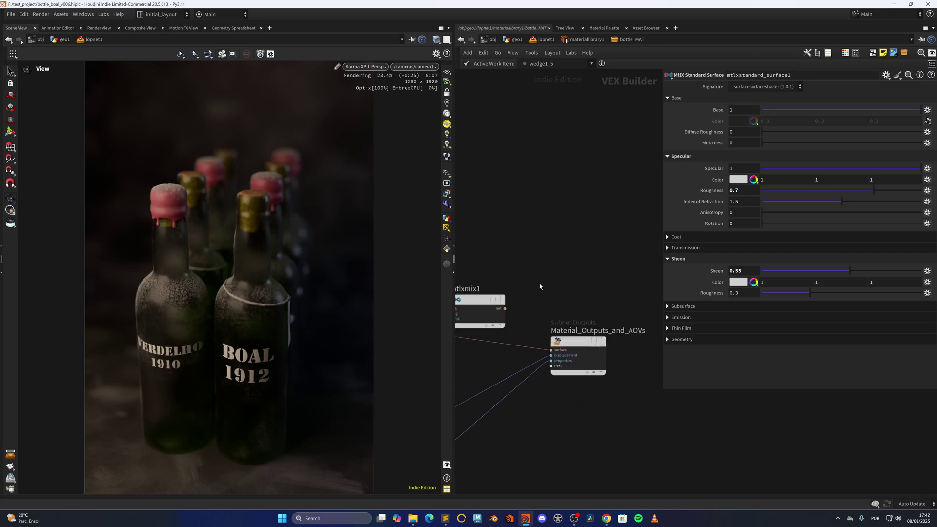
pyautogui.click(505, 309)
pyautogui.click(550, 350)
# - Open usdprimvarreader1's settings to examine the mask variable that drives the shader mix
pyautogui.moveTo(494, 356); pyautogui.dragTo(580, 320, button='middle')
pyautogui.scroll(-4, 580, 320)
pyautogui.moveTo(464, 396); pyautogui.dragTo(580, 356, button='middle')
pyautogui.scroll(1, 571, 356)
pyautogui.moveTo(508, 363); pyautogui.dragTo(542, 384, button='middle')
pyautogui.moveTo(541, 383); pyautogui.dragTo(473, 329)
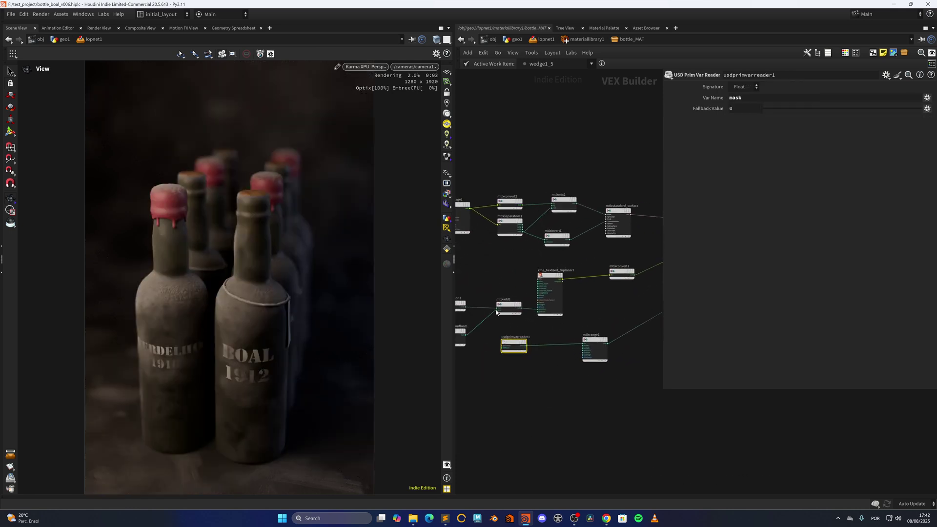
# - Open mtlxrange1's settings and visualize its mask output on the bottles
pyautogui.moveTo(587, 320); pyautogui.dragTo(544, 298, button='middle')
pyautogui.scroll(4, 523, 324)
pyautogui.scroll(-1, 540, 303)
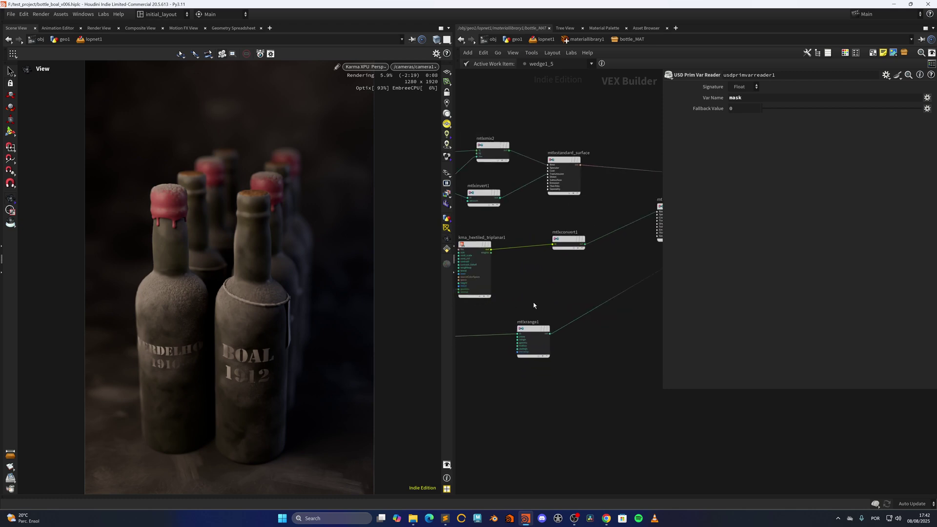
pyautogui.scroll(2, 545, 293)
pyautogui.scroll(-2, 534, 304)
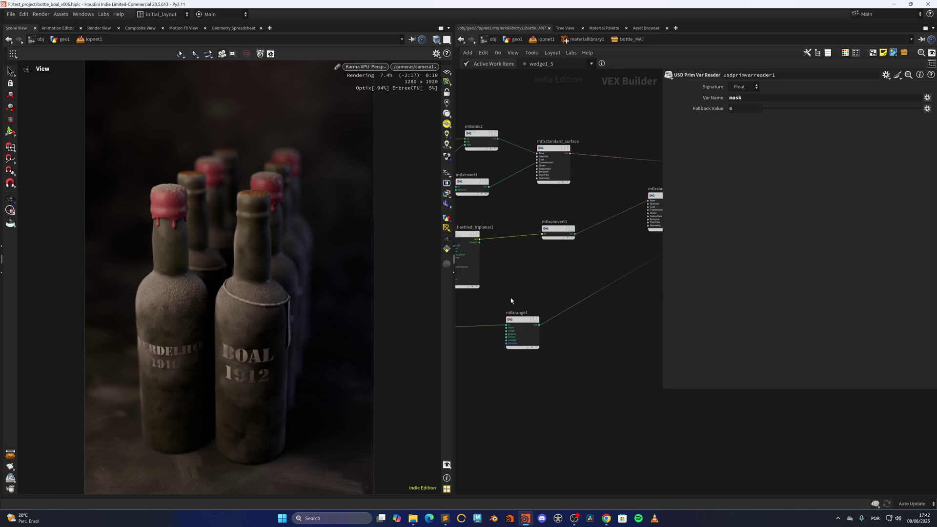
pyautogui.click(520, 329)
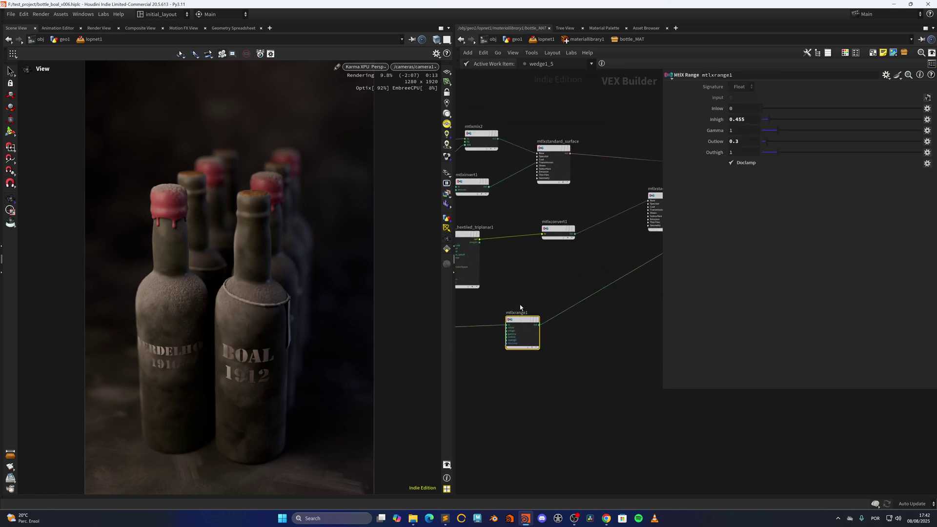
pyautogui.press('x')
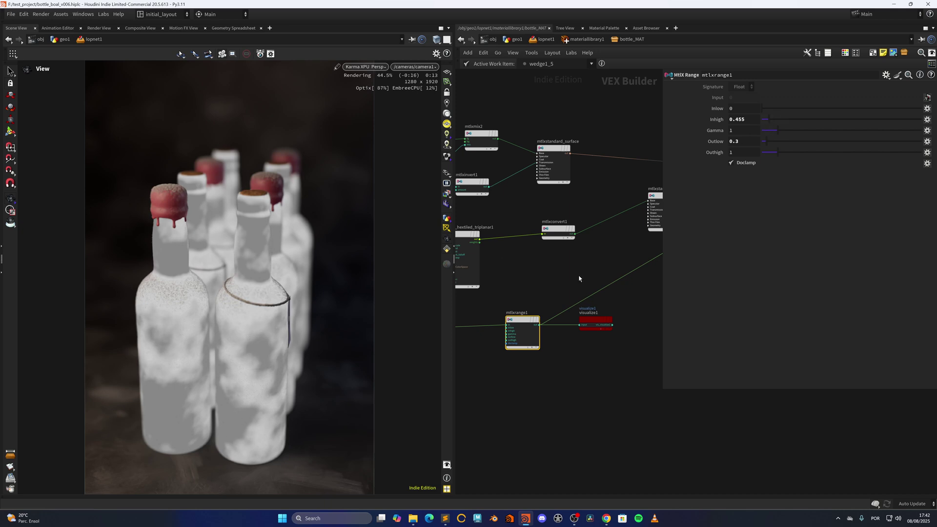
# - Trace the mask from mtlxrange1 to mtlxmix1 and the material output, and return to the texture nodes with the full material rendering
pyautogui.moveTo(654, 292); pyautogui.dragTo(634, 333, button='middle')
pyautogui.moveTo(649, 288); pyautogui.dragTo(532, 356, button='middle')
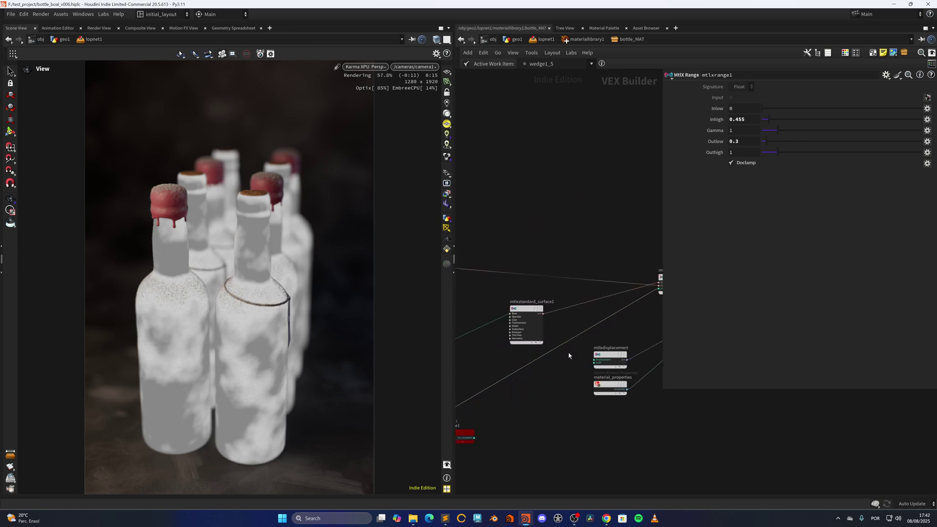
pyautogui.moveTo(654, 303); pyautogui.dragTo(546, 329, button='middle')
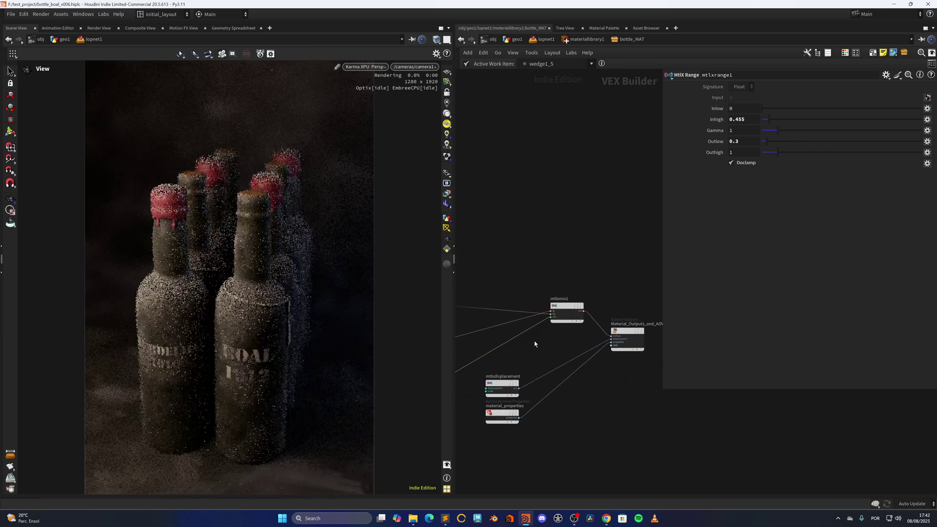
pyautogui.moveTo(487, 412); pyautogui.dragTo(523, 345, button='middle')
pyautogui.scroll(3, 502, 334)
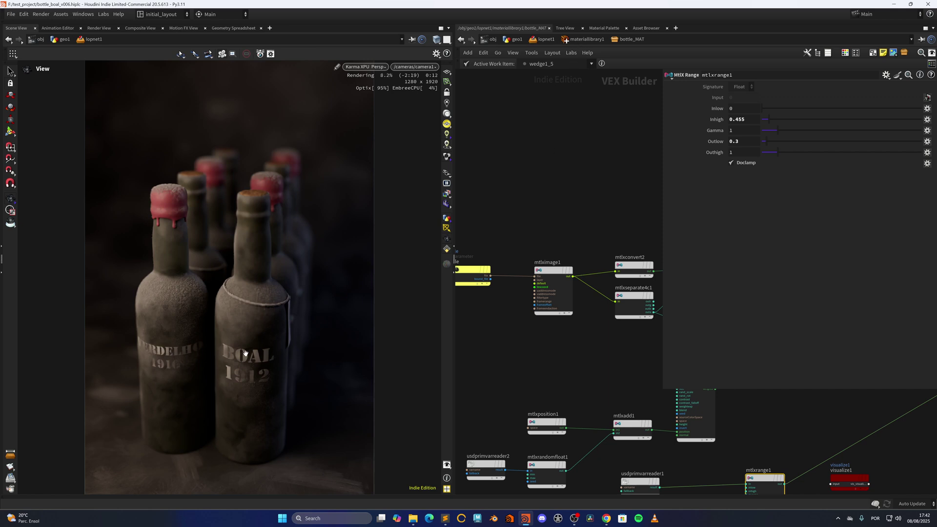
# - Return to the Solaris network, try seed 2.12 on instancer1, and undo the seed change
pyautogui.press('u')
pyautogui.press('u')
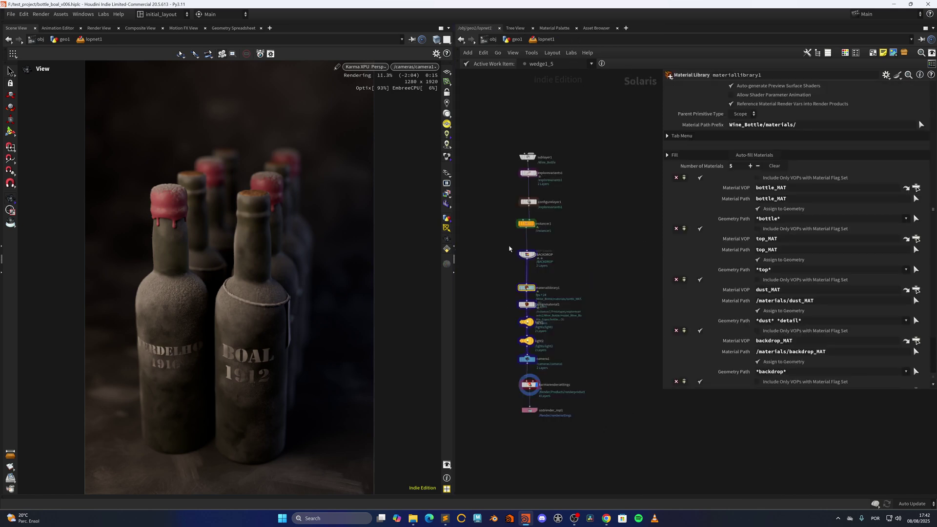
pyautogui.scroll(3, 518, 247)
pyautogui.moveTo(487, 206); pyautogui.dragTo(543, 234)
pyautogui.moveTo(662, 284); pyautogui.dragTo(647, 277, button='middle')
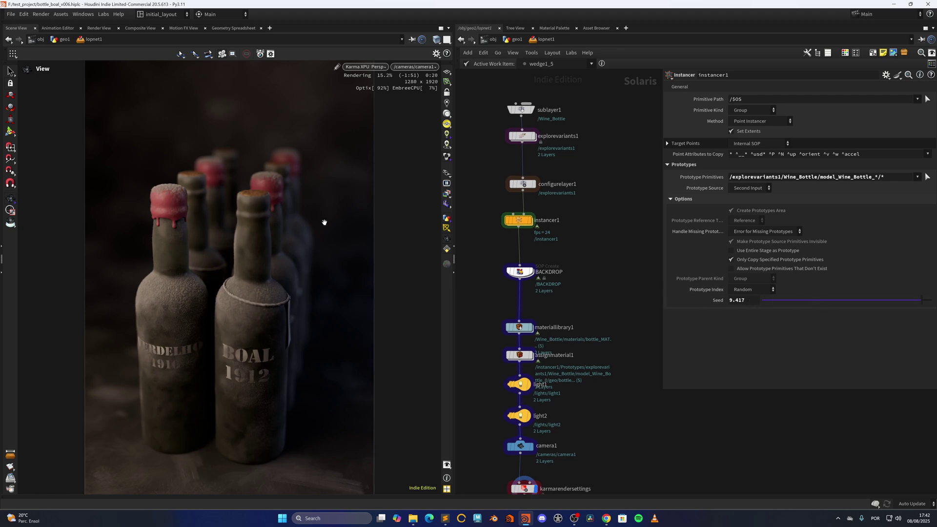
pyautogui.click(798, 300)
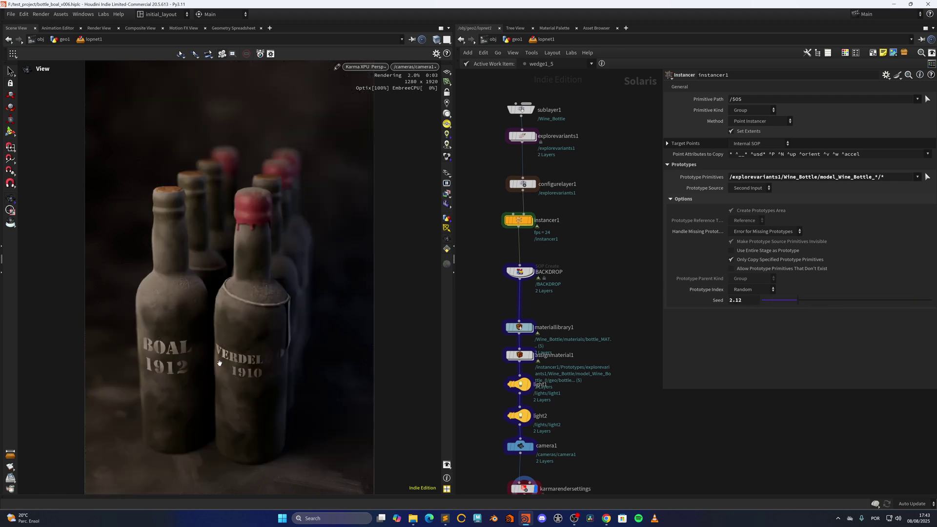
pyautogui.hotkey('ctrl', 'z')
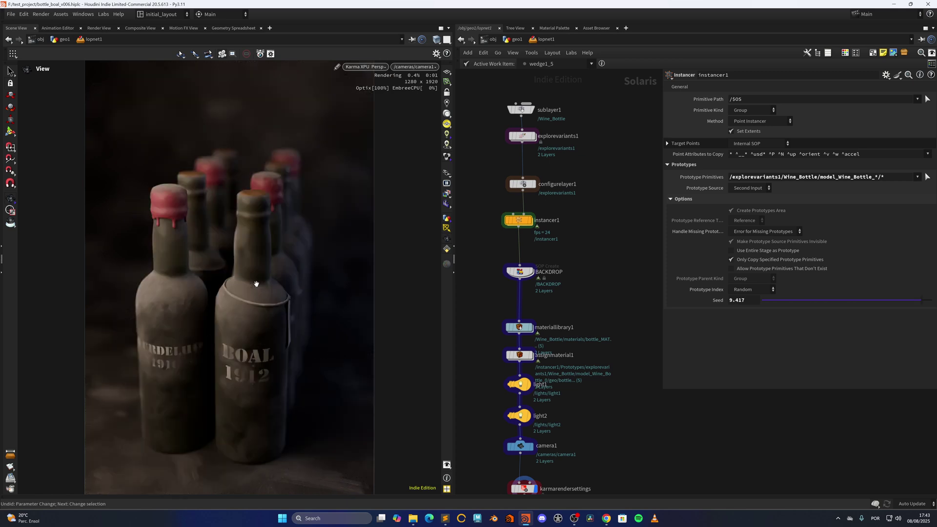
# - Review materiallibrary1, open assignmaterial1, and examine the split of s@primpath in its override VEXpression
pyautogui.moveTo(482, 312); pyautogui.dragTo(505, 276, button='middle')
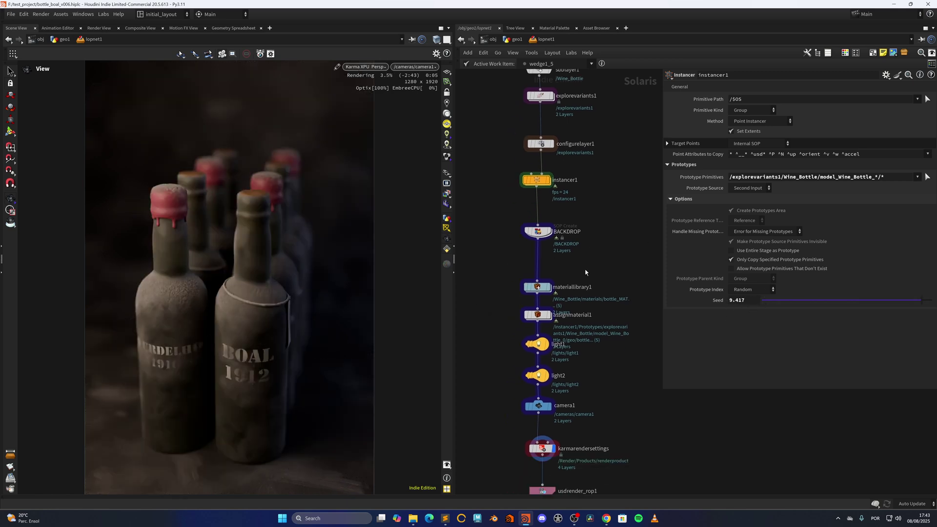
pyautogui.moveTo(585, 271); pyautogui.dragTo(578, 226, button='middle')
pyautogui.click(529, 240)
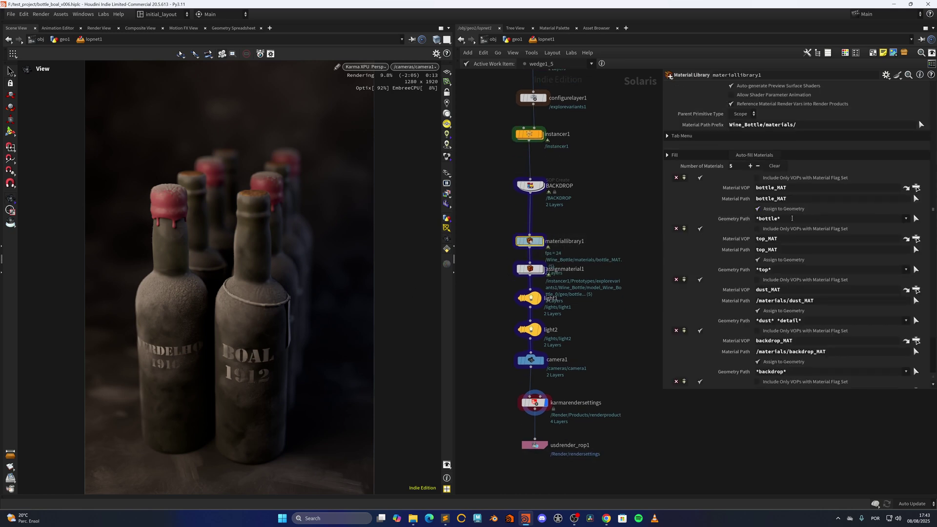
pyautogui.click(580, 269)
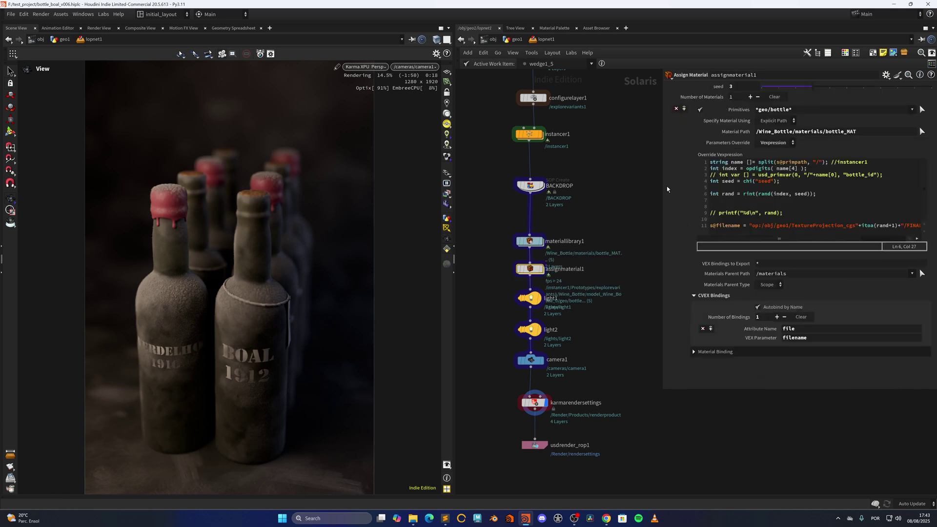
pyautogui.moveTo(664, 188); pyautogui.dragTo(602, 186)
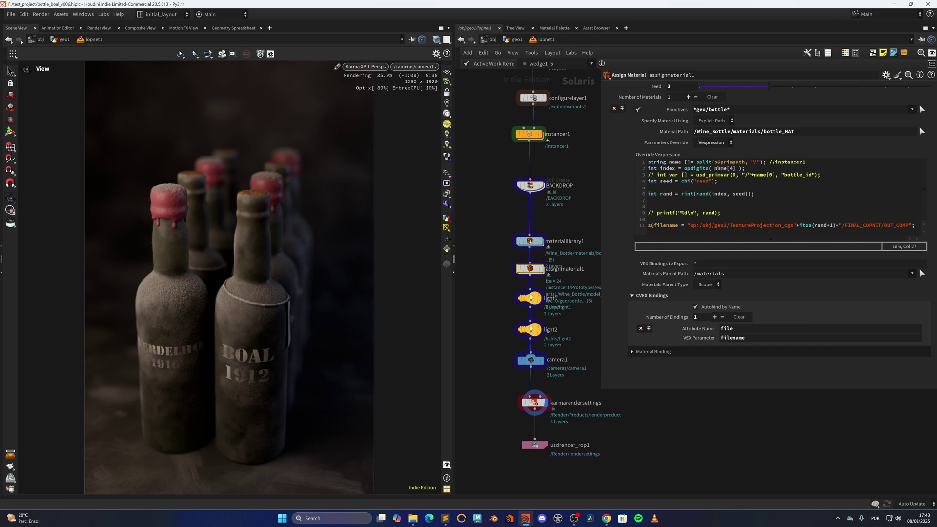
pyautogui.moveTo(695, 162); pyautogui.dragTo(739, 161)
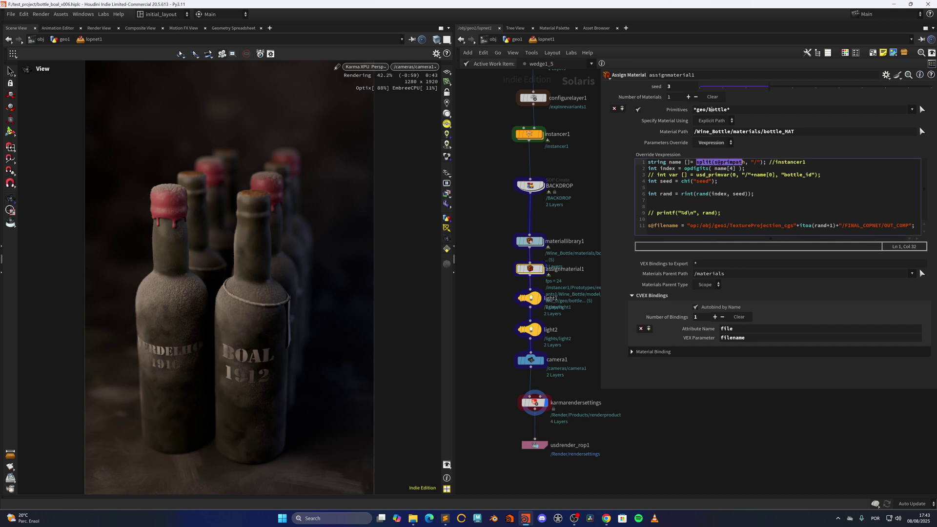
pyautogui.doubleClick(755, 162)
# - Switch the viewport renderer to Houdini VK and uncomment the VEXpression's printf line, making it print name instead of rand
pyautogui.click(367, 66)
pyautogui.click(376, 85)
pyautogui.click(775, 190)
pyautogui.click(657, 213)
pyautogui.press('BackSpace')
pyautogui.press('BackSpace')
pyautogui.press('BackSpace')
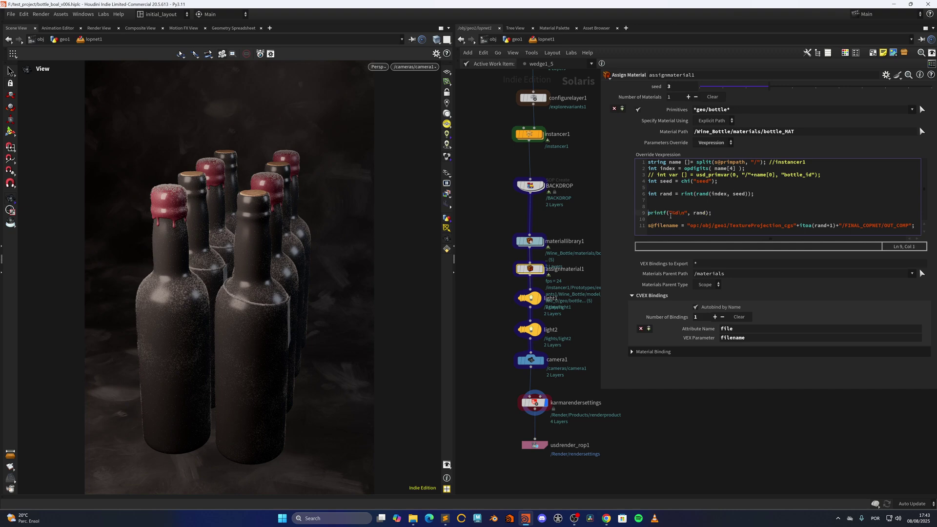
pyautogui.doubleClick(675, 162)
pyautogui.hotkey('ctrl', 'c')
pyautogui.doubleClick(700, 213)
pyautogui.hotkey('ctrl', 'v')
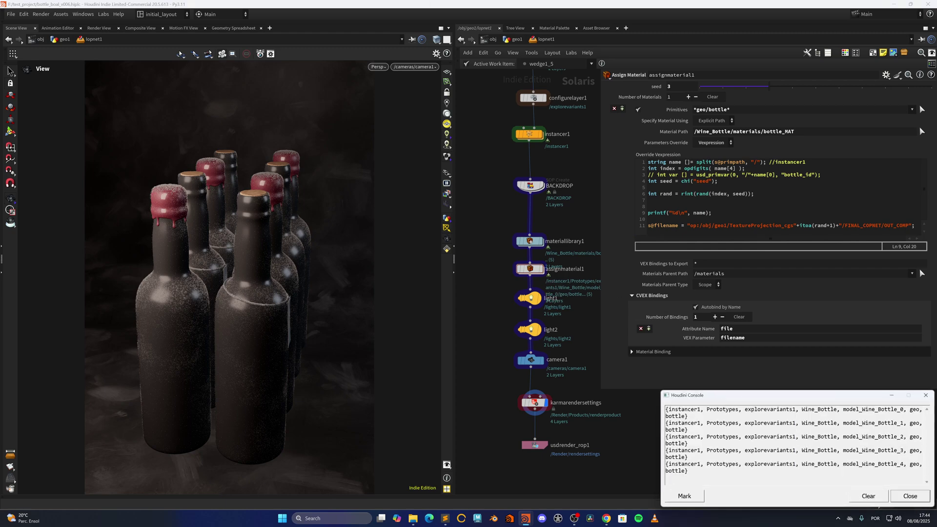
# - Compare the printed primitive path components with the name array, and examine the index and seed arguments of the rand line
pyautogui.moveTo(682, 410); pyautogui.dragTo(748, 410)
pyautogui.moveTo(669, 416); pyautogui.dragTo(684, 416)
pyautogui.moveTo(758, 409); pyautogui.dragTo(780, 410)
pyautogui.click(688, 162)
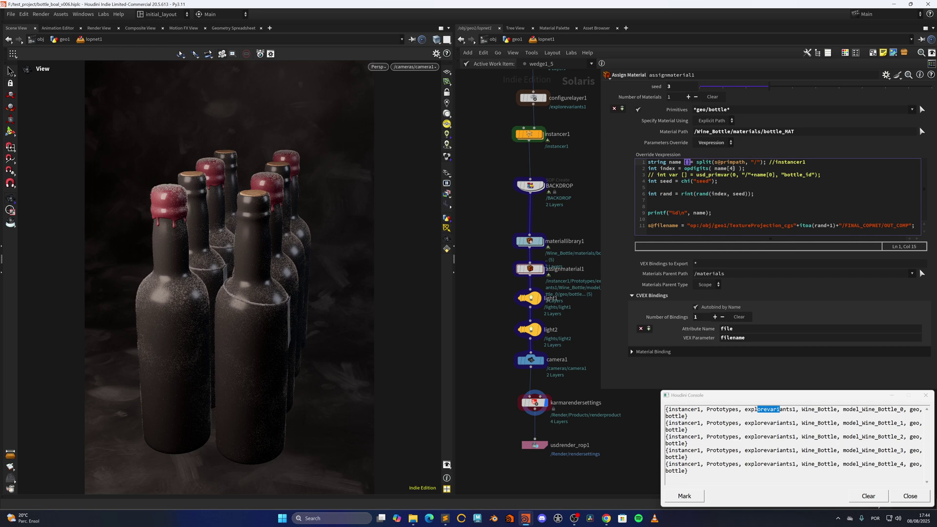
pyautogui.moveTo(846, 409); pyautogui.dragTo(901, 430)
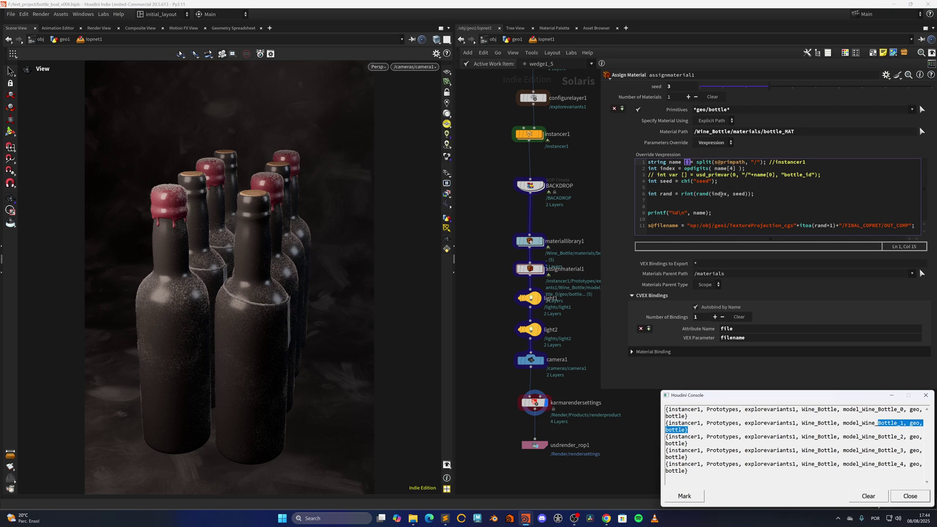
pyautogui.click(723, 194)
pyautogui.click(738, 195)
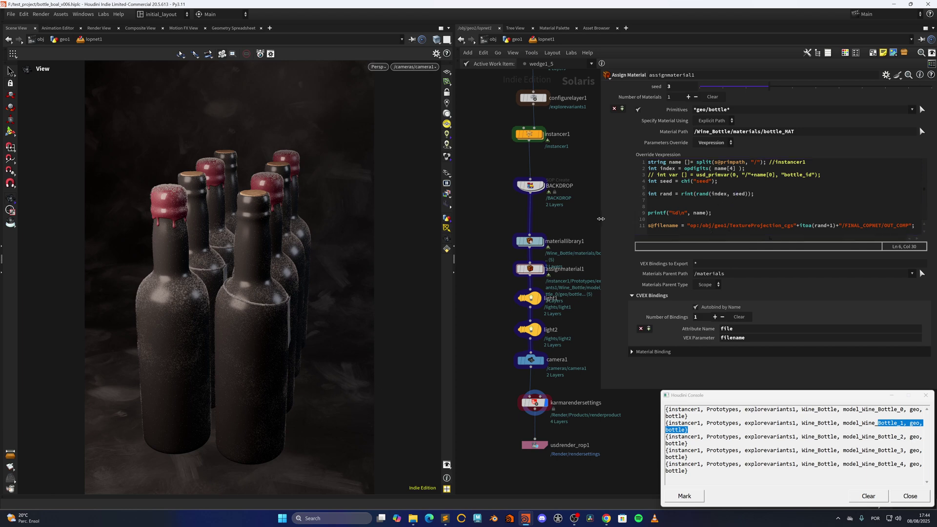
# - Examine how the s@filename line builds the texture path from TextureProjection_cgs, rand+1 and FINAL_COPNET/OUT_COMP, and check its CVEX binding
pyautogui.moveTo(601, 222); pyautogui.dragTo(554, 221)
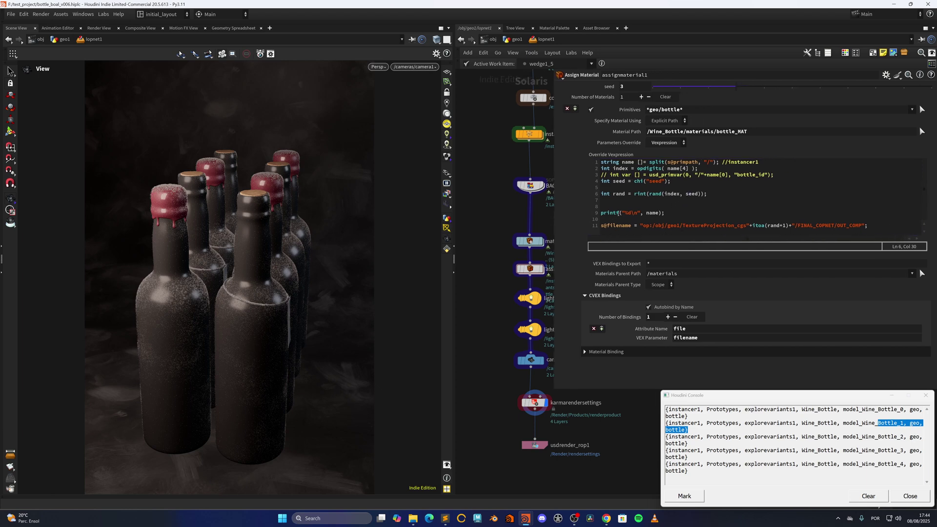
pyautogui.moveTo(644, 226); pyautogui.dragTo(747, 228)
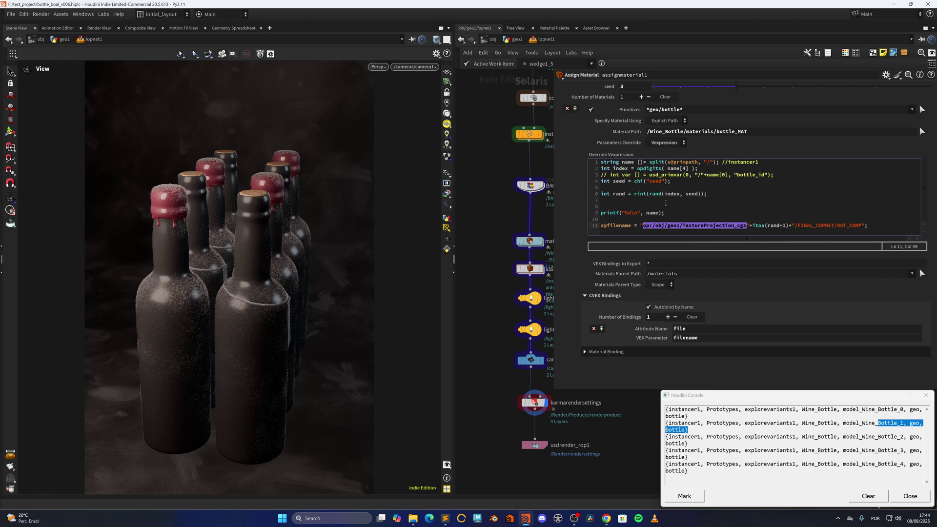
pyautogui.moveTo(785, 222); pyautogui.dragTo(779, 227)
pyautogui.click(777, 227)
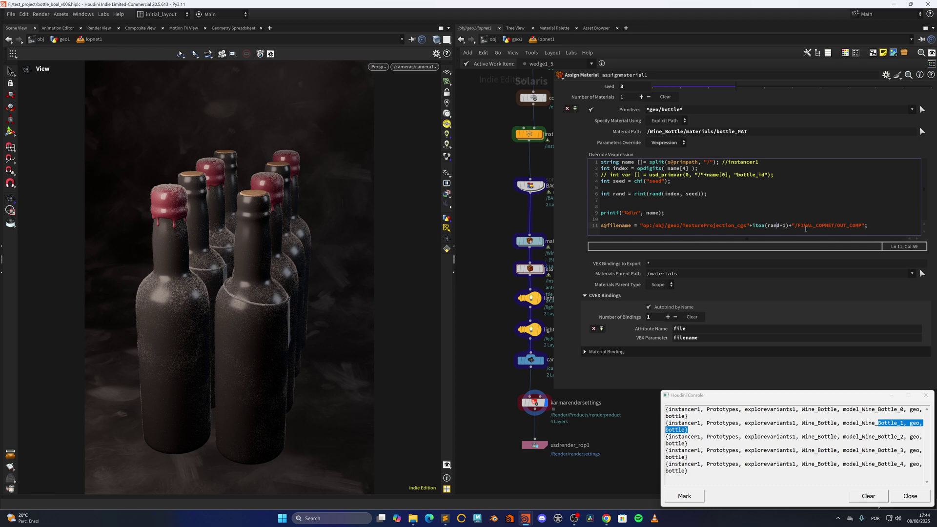
pyautogui.moveTo(797, 226); pyautogui.dragTo(852, 238)
pyautogui.moveTo(692, 332); pyautogui.dragTo(664, 326)
# - Inspect the file parameter inside bottle_MAT and return to the matching s@filename variable in assignmaterial1
pyautogui.moveTo(499, 207); pyautogui.dragTo(481, 319, button='middle')
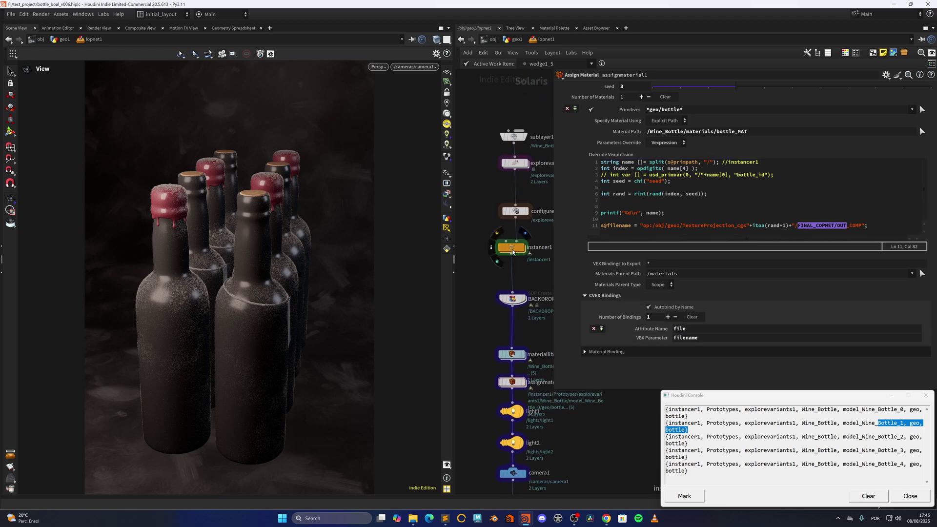
pyautogui.click(513, 355)
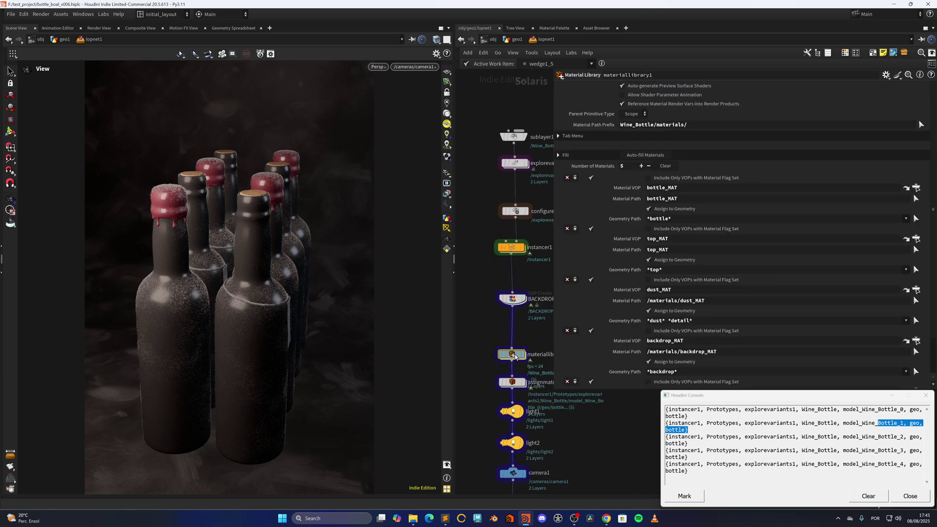
pyautogui.doubleClick(513, 354)
pyautogui.doubleClick(518, 264)
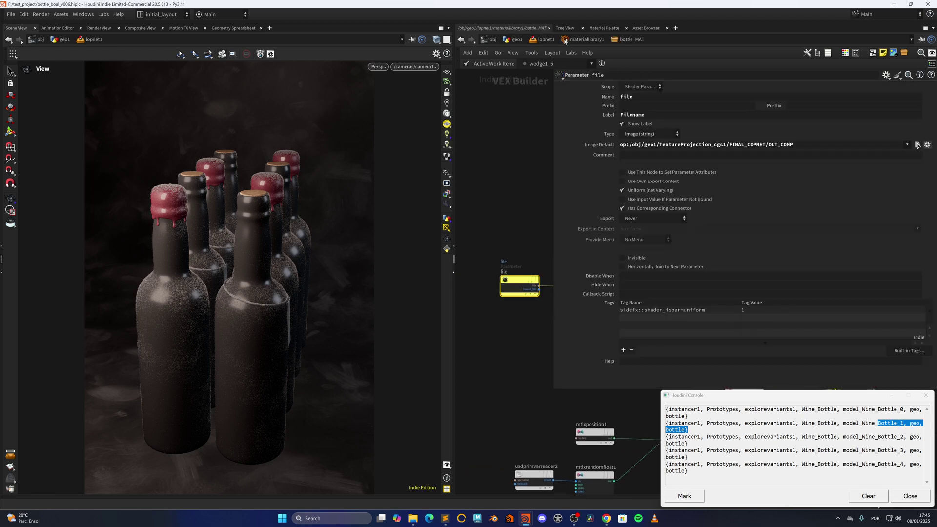
pyautogui.click(566, 40)
pyautogui.click(544, 39)
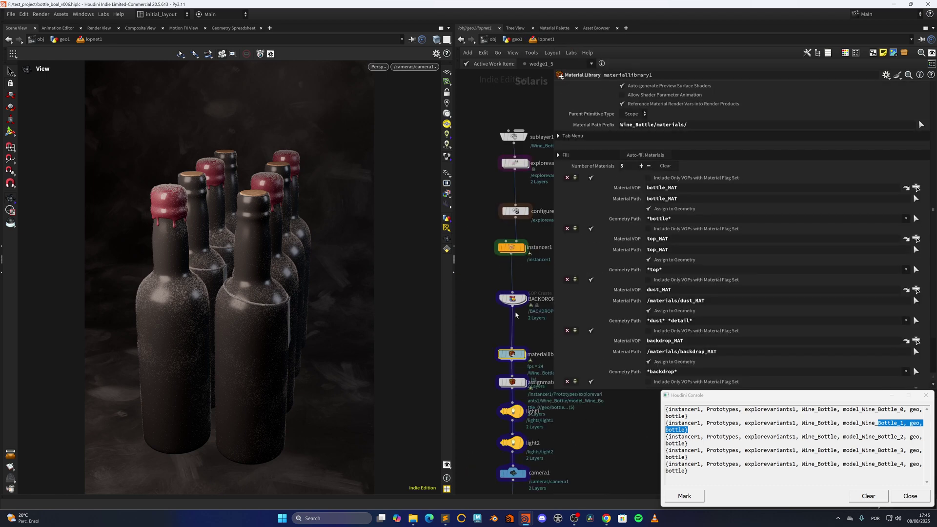
pyautogui.click(510, 345)
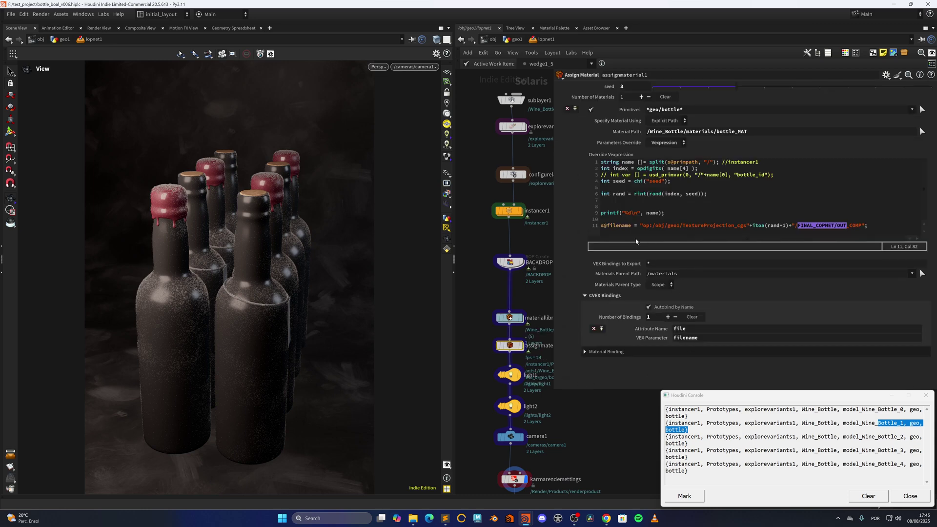
pyautogui.doubleClick(618, 226)
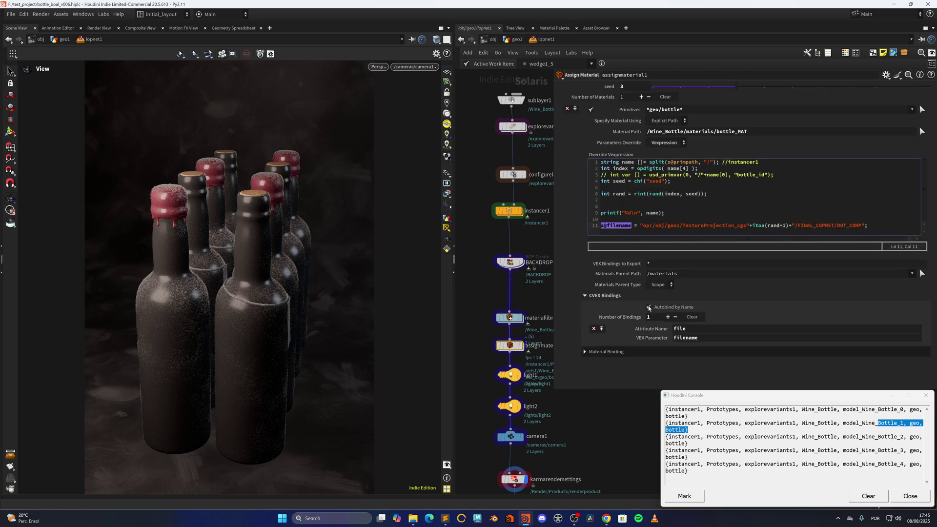
# - Switch the viewport renderer to Karma XPU and set assignmaterial1's seed to 4
pyautogui.click(378, 67)
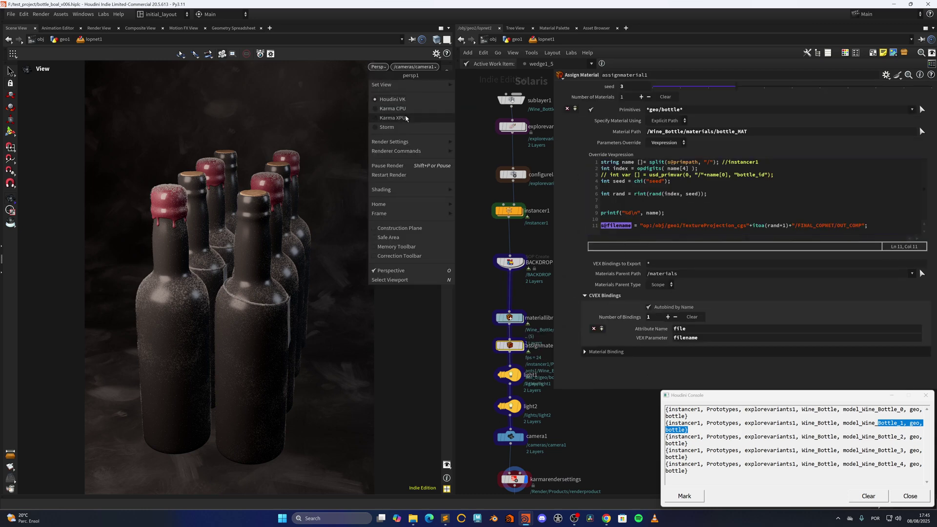
pyautogui.click(393, 118)
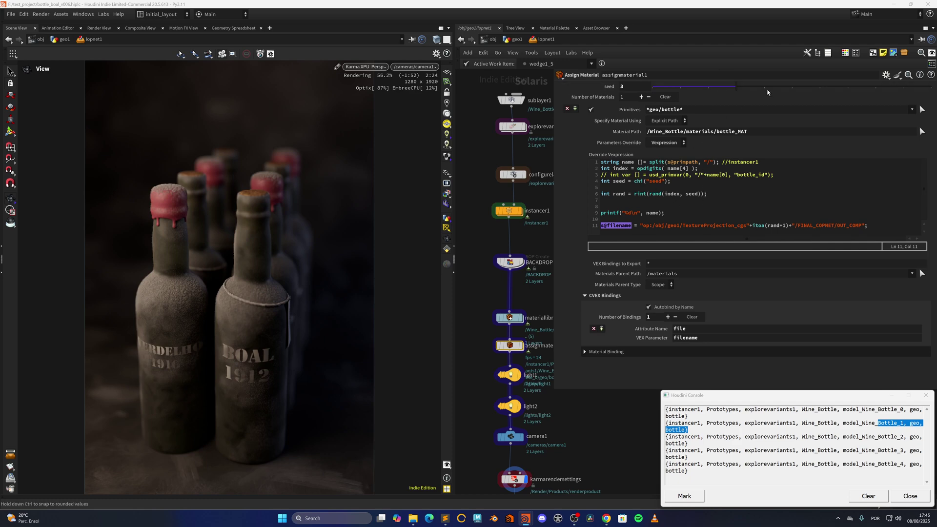
pyautogui.moveTo(766, 92); pyautogui.dragTo(748, 91)
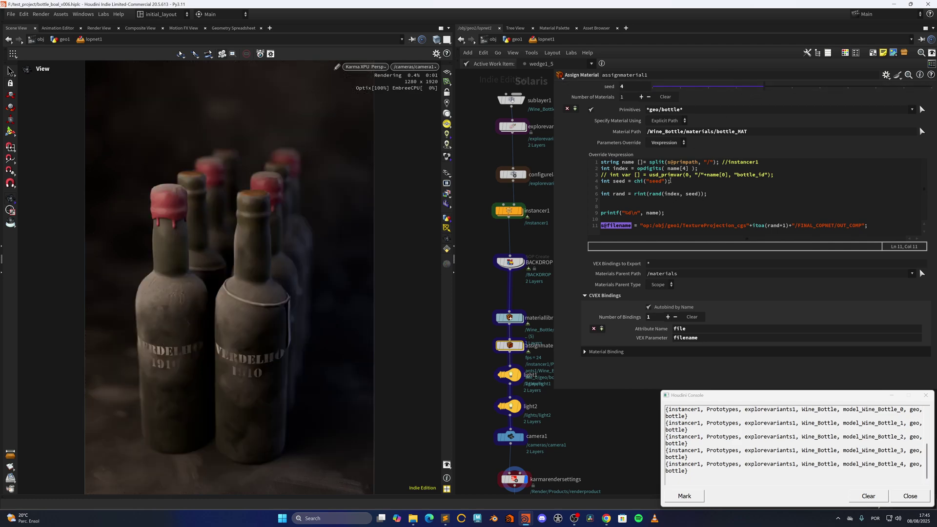
# - Comment out the printf line in the override VEXpression and set assignmaterial1's seed to 1
pyautogui.click(602, 214)
pyautogui.write('//')
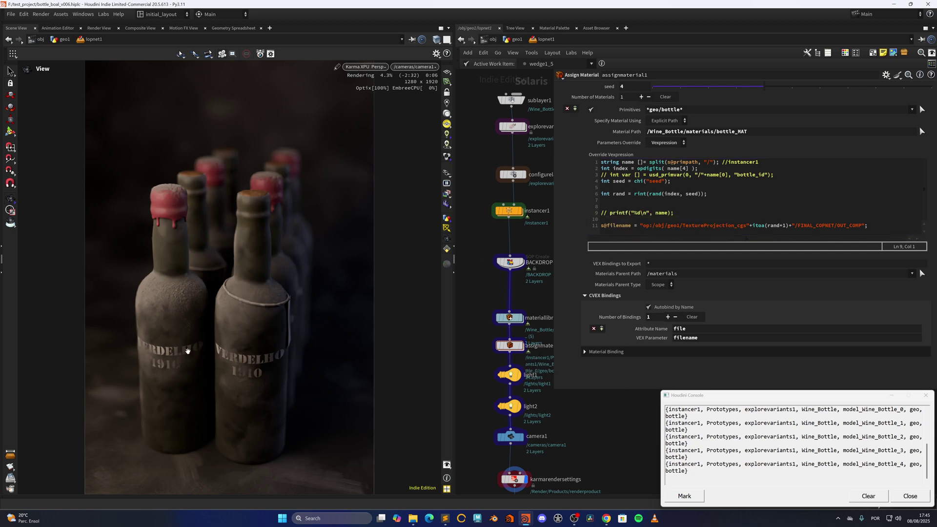
pyautogui.moveTo(787, 84); pyautogui.dragTo(819, 87)
pyautogui.moveTo(681, 87); pyautogui.dragTo(659, 98)
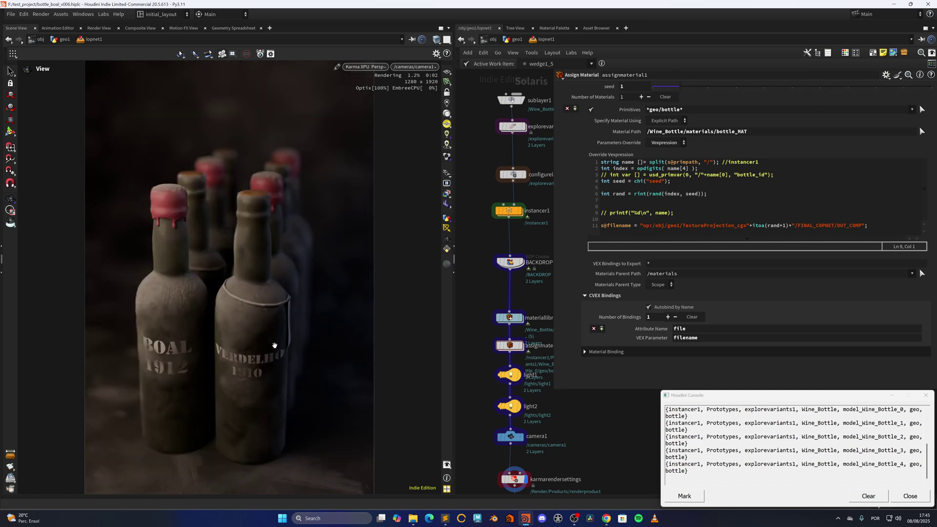
# - Set assignmaterial1's seed to 3, and clear and close the Houdini console
pyautogui.moveTo(703, 88); pyautogui.dragTo(749, 88)
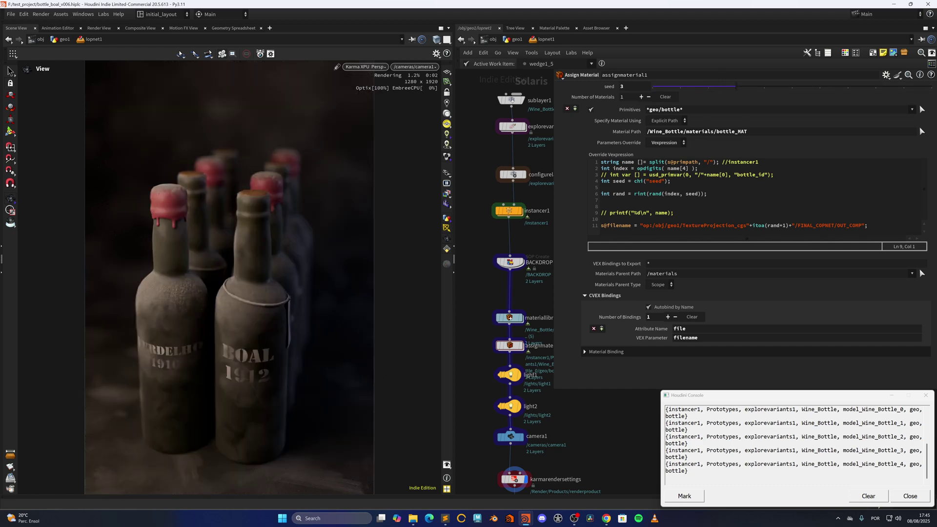
pyautogui.click(869, 496)
pyautogui.click(909, 496)
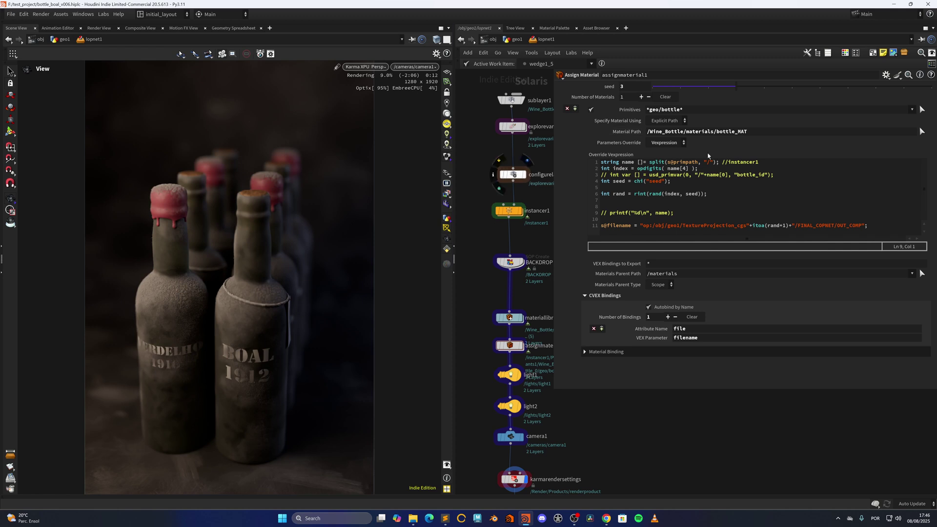
# - Examine the usd_primvar function and its name[0] path argument in the commented third line of the override VEXpression
pyautogui.moveTo(484, 390); pyautogui.dragTo(476, 290, button='middle')
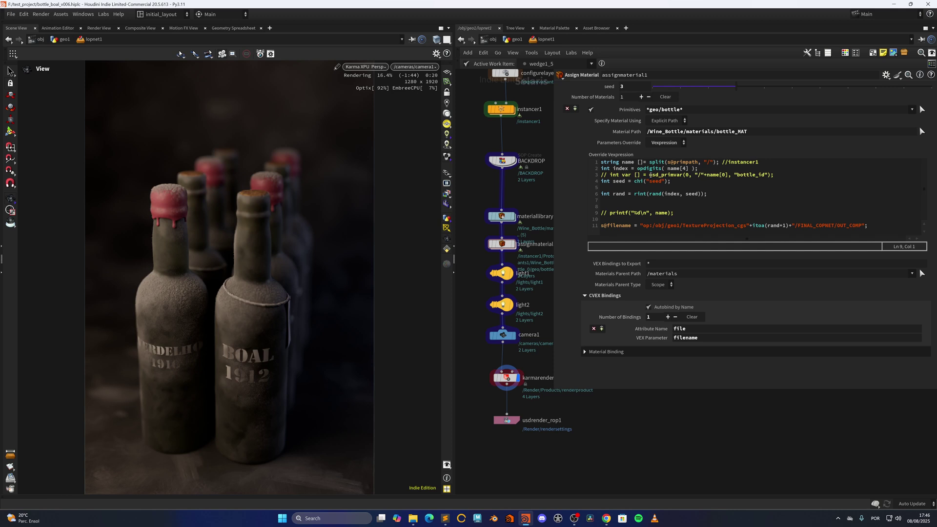
pyautogui.moveTo(649, 174); pyautogui.dragTo(689, 181)
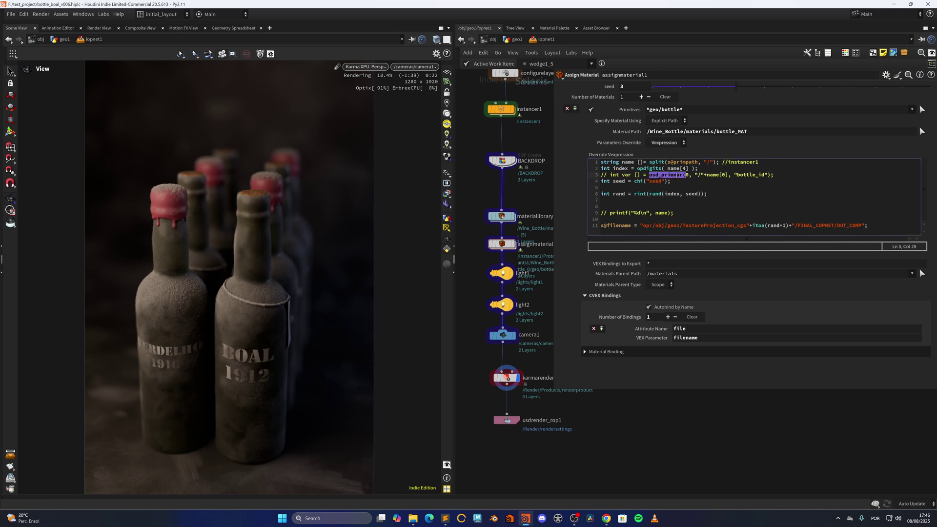
pyautogui.hotkey('shift', 'Left')
pyautogui.doubleClick(715, 175)
pyautogui.moveTo(701, 172); pyautogui.dragTo(727, 174)
pyautogui.doubleClick(718, 175)
pyautogui.moveTo(723, 174); pyautogui.dragTo(726, 182)
pyautogui.hotkey('ctrl', 'z')
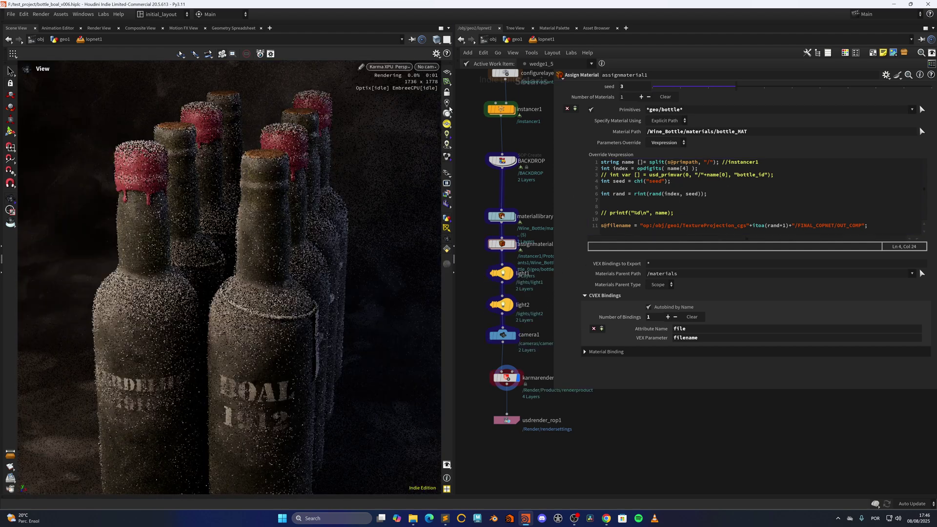
# - Restore the viewport to camera1 and highlight the bottle_id argument in the commented usd_primvar line
pyautogui.click(427, 67)
pyautogui.click(451, 187)
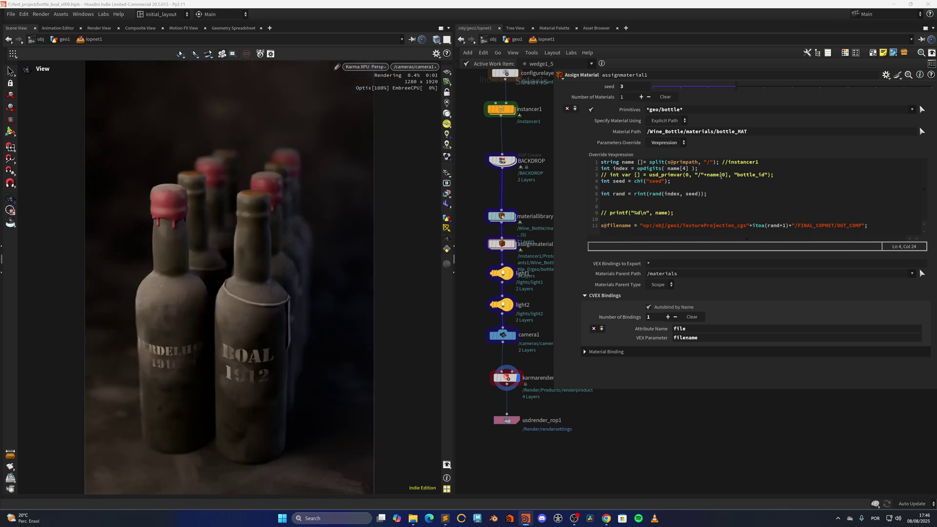
pyautogui.click(724, 175)
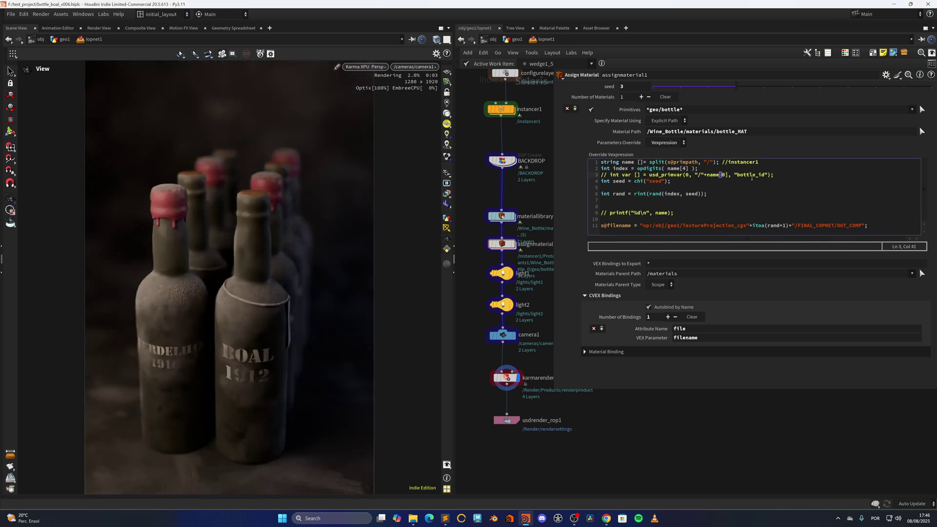
pyautogui.doubleClick(752, 176)
# - Inspect camera1's sampling parameters and the path traced samples in karmarendersettings
pyautogui.moveTo(473, 334); pyautogui.dragTo(482, 272, button='middle')
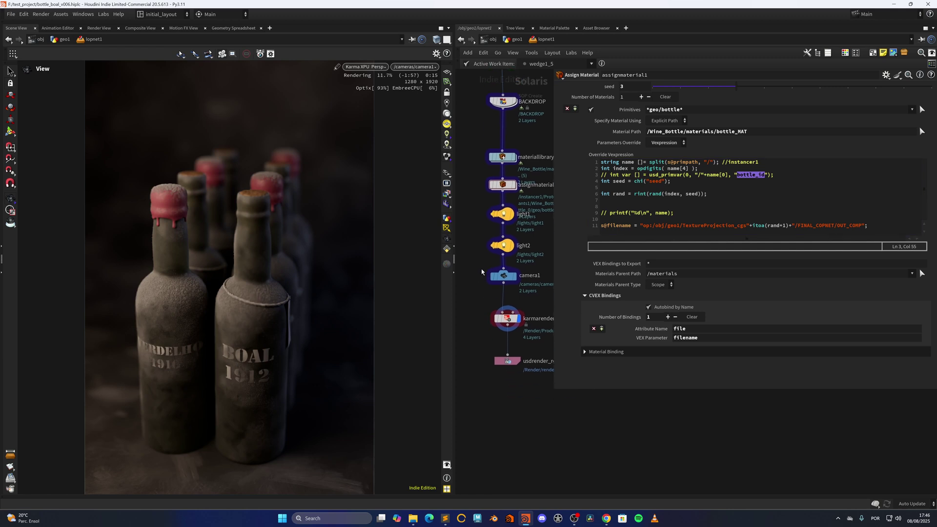
pyautogui.click(503, 275)
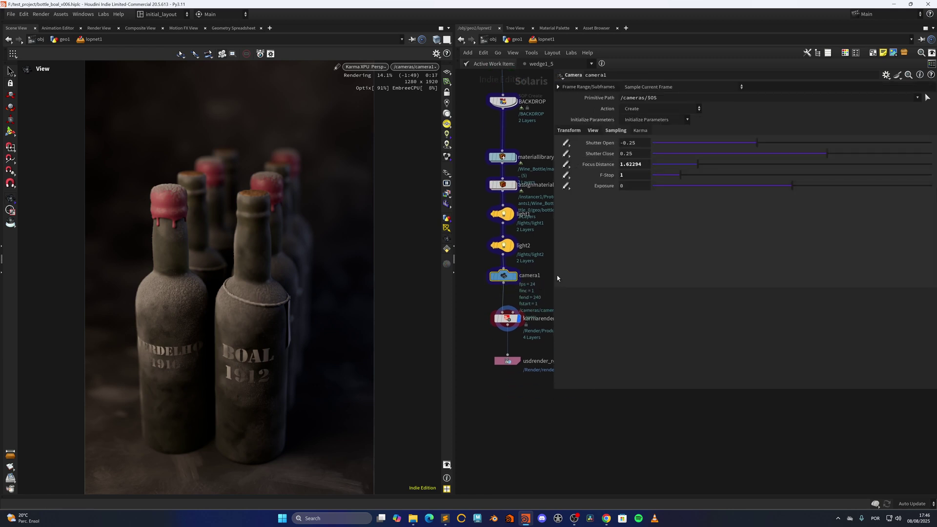
pyautogui.click(534, 318)
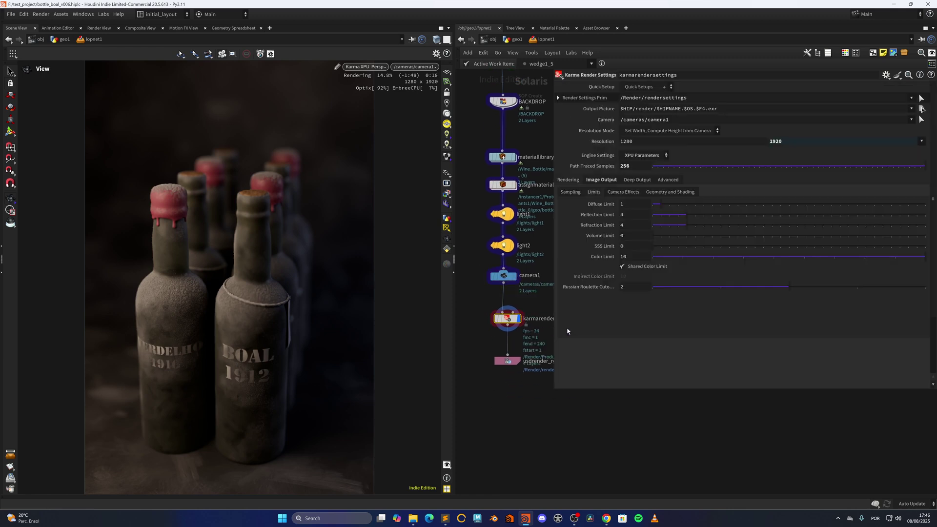
pyautogui.click(629, 166)
pyautogui.moveTo(474, 303); pyautogui.dragTo(493, 274, button='middle')
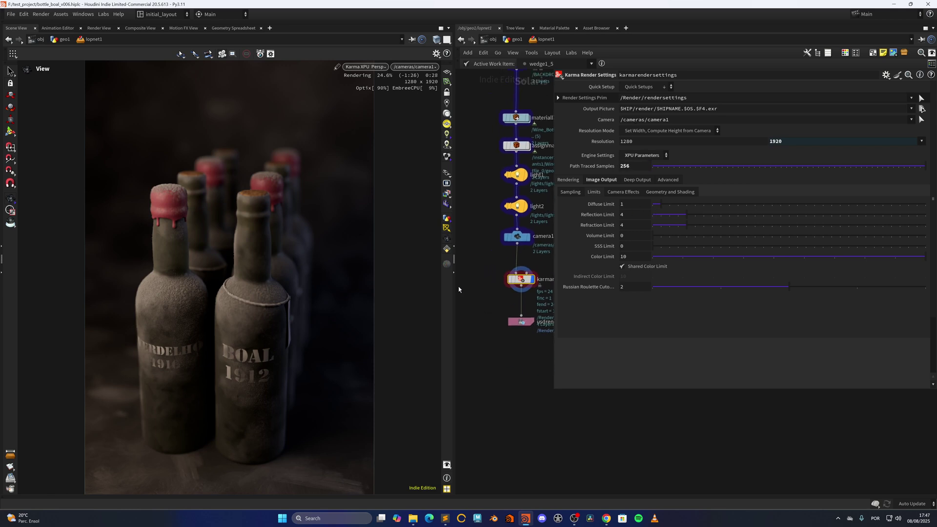
pyautogui.scroll(-3, 486, 249)
pyautogui.moveTo(482, 215); pyautogui.dragTo(485, 263, button='middle')
pyautogui.scroll(2, 485, 263)
pyautogui.scroll(-4, 482, 255)
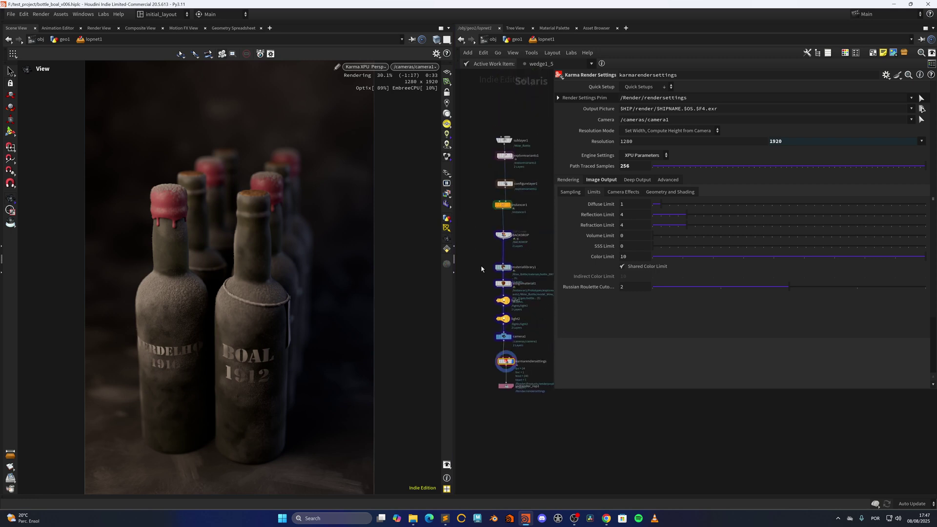
pyautogui.scroll(-2, 485, 251)
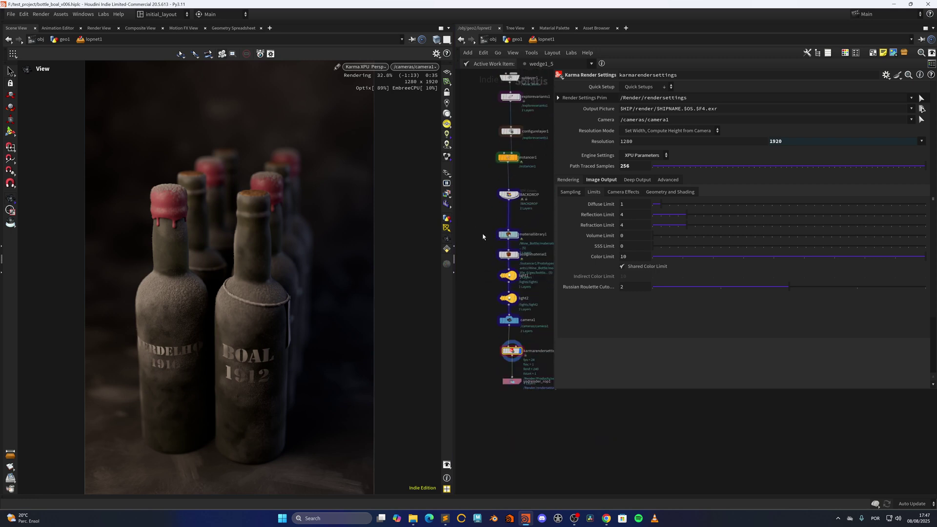
pyautogui.scroll(-3, 486, 249)
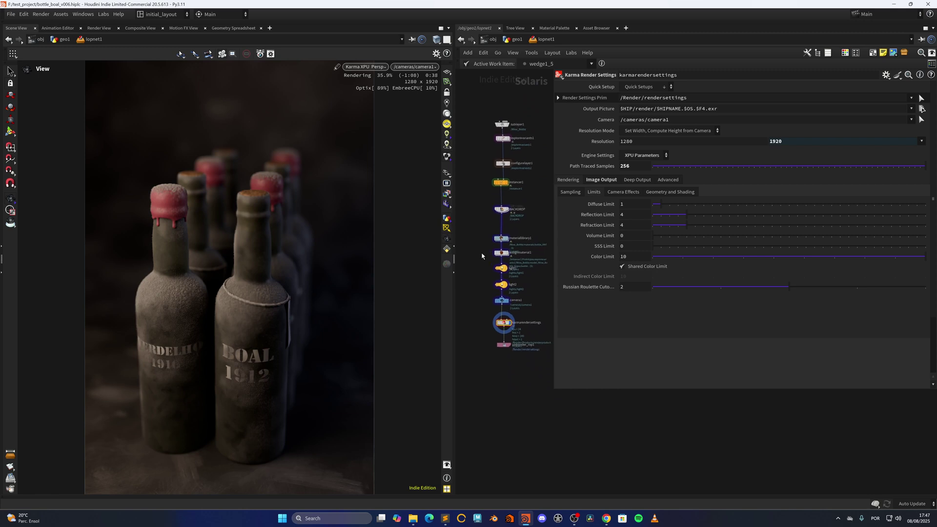
pyautogui.scroll(-4, 483, 269)
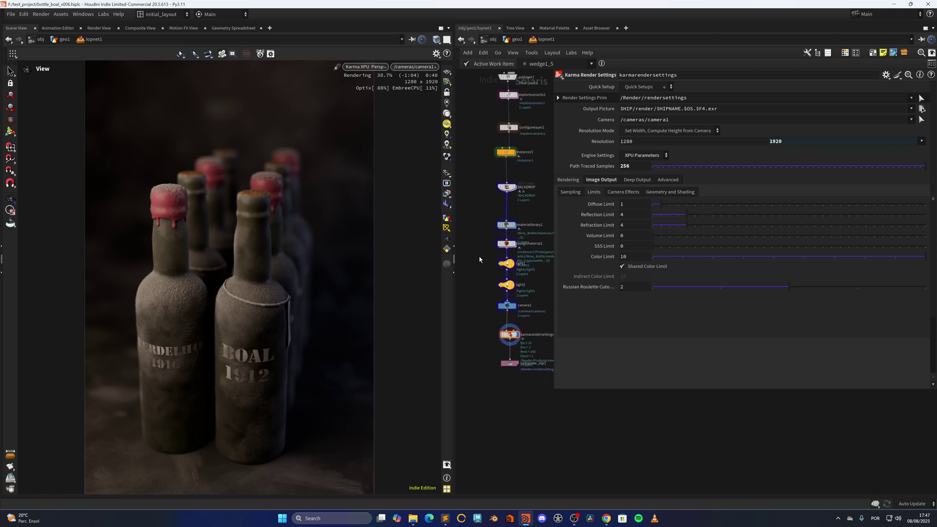
pyautogui.moveTo(482, 276); pyautogui.dragTo(480, 266, button='middle')
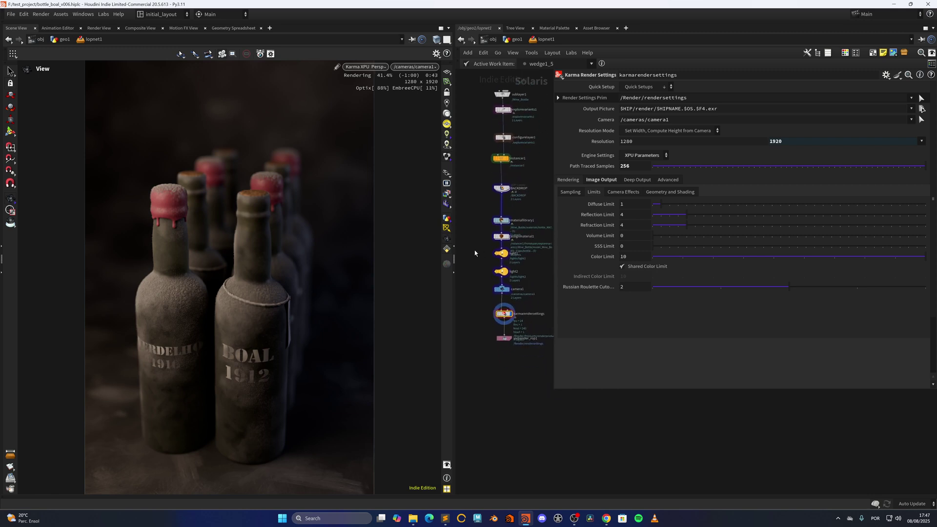
pyautogui.scroll(2, 498, 309)
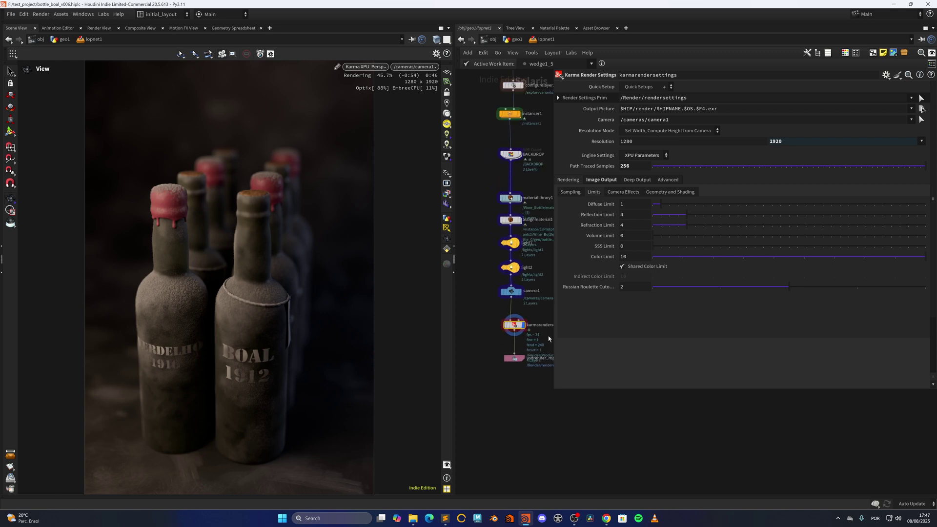
pyautogui.moveTo(485, 284)
pyautogui.mouseDown(button='middle')
pyautogui.moveTo(483, 312)
pyautogui.moveTo(481, 288)
pyautogui.mouseUp(button='middle')
pyautogui.scroll(-3, 485, 310)
pyautogui.scroll(3, 483, 259)
pyautogui.scroll(-3, 480, 288)
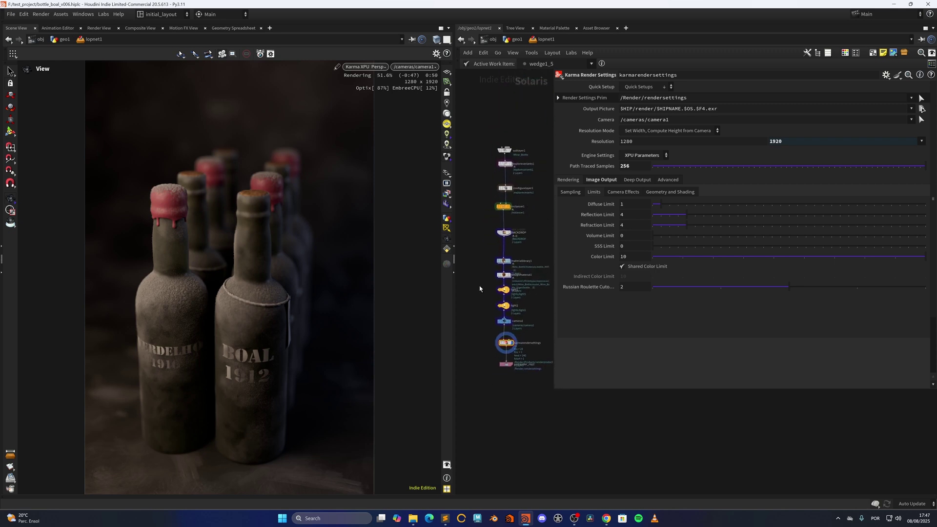